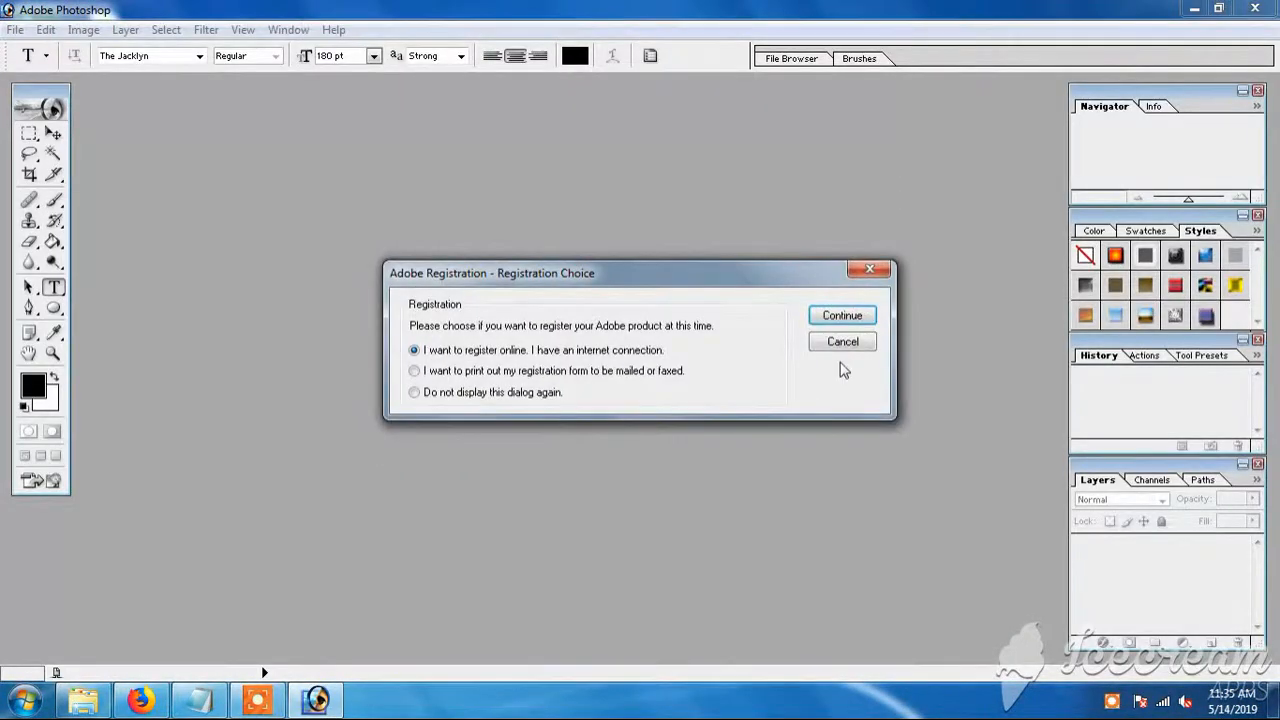
# Dismiss the product registration prompt and create a new white RGB document from the 1920 x 1080 HDTV 1080i preset.
pyautogui.click(842, 342)
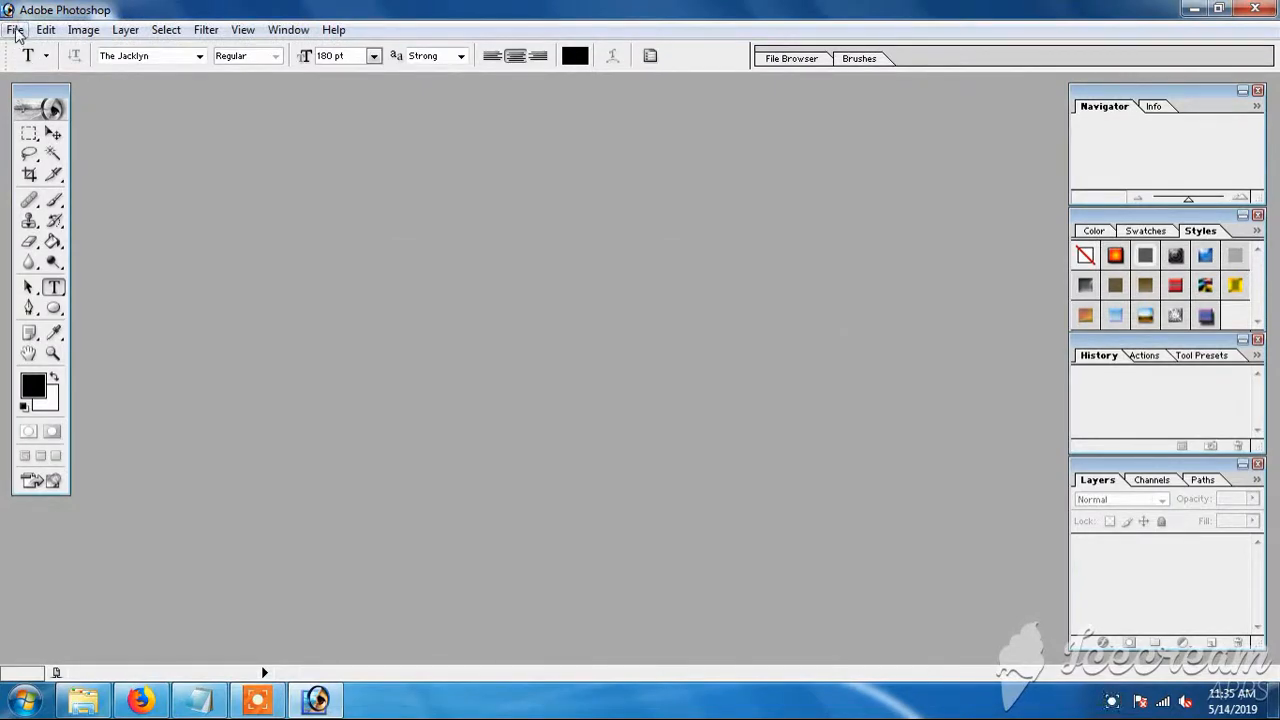
pyautogui.click(15, 31)
pyautogui.click(40, 52)
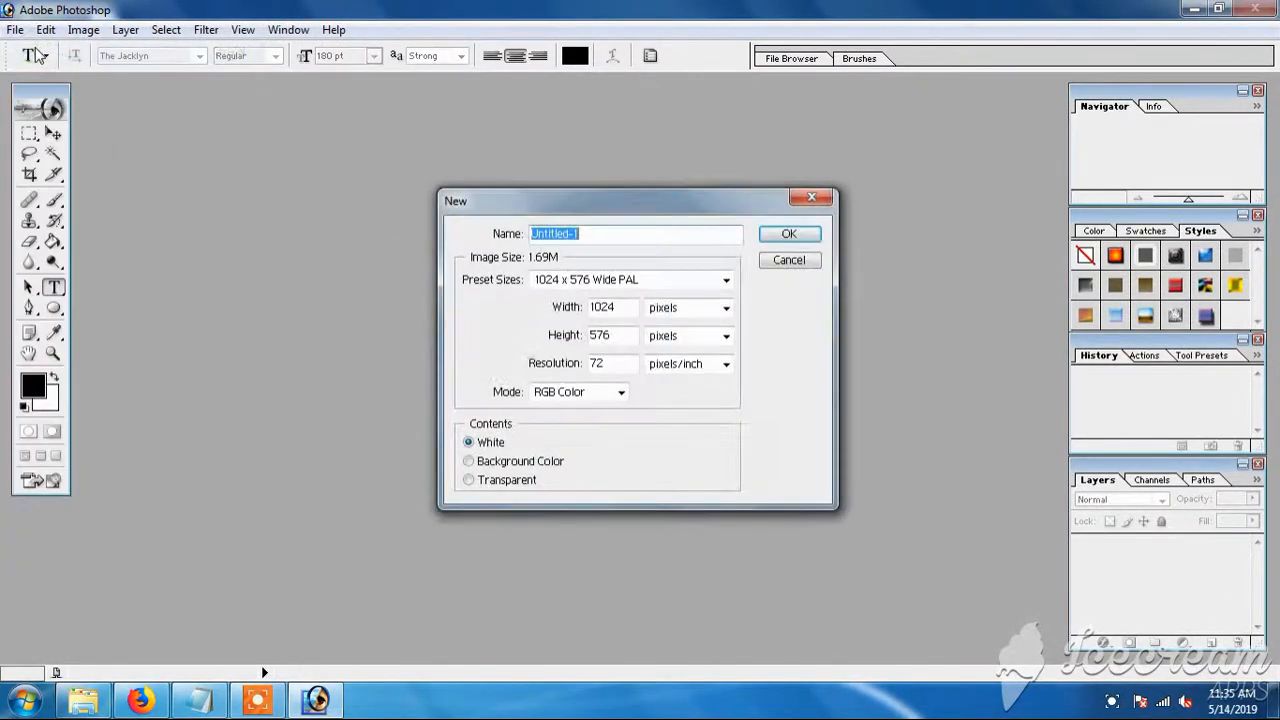
pyautogui.click(726, 279)
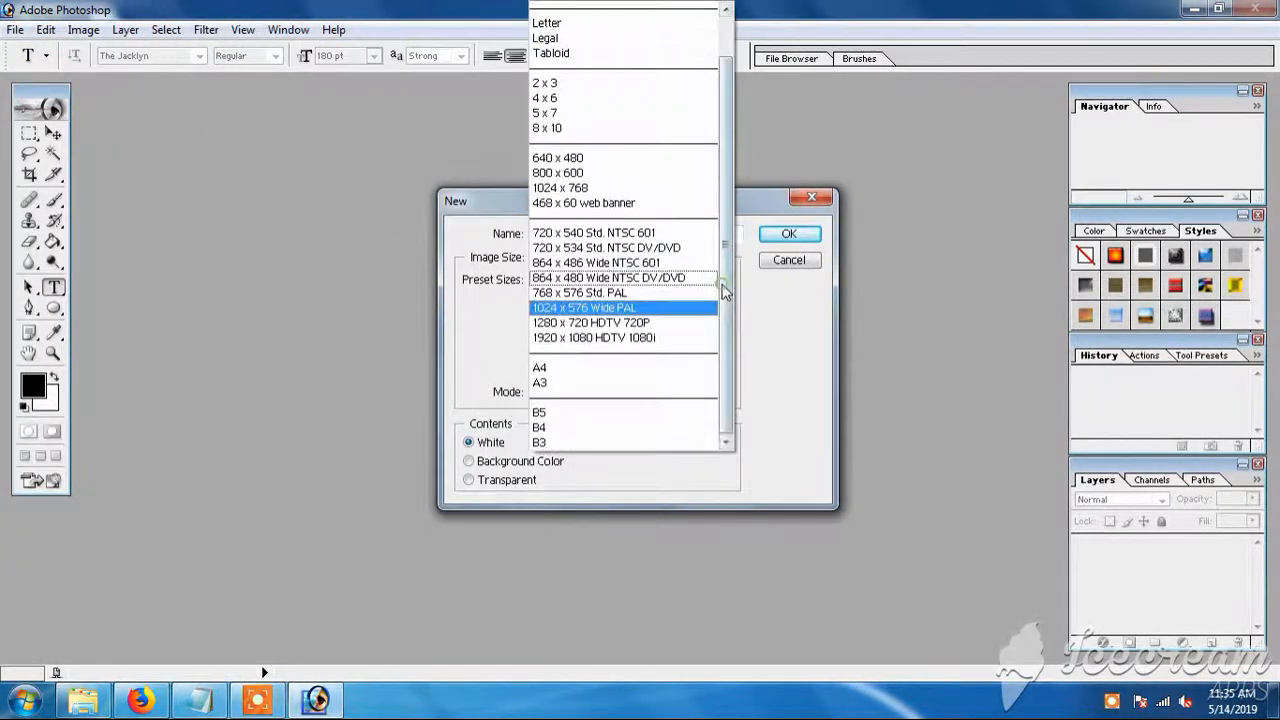
pyautogui.click(655, 337)
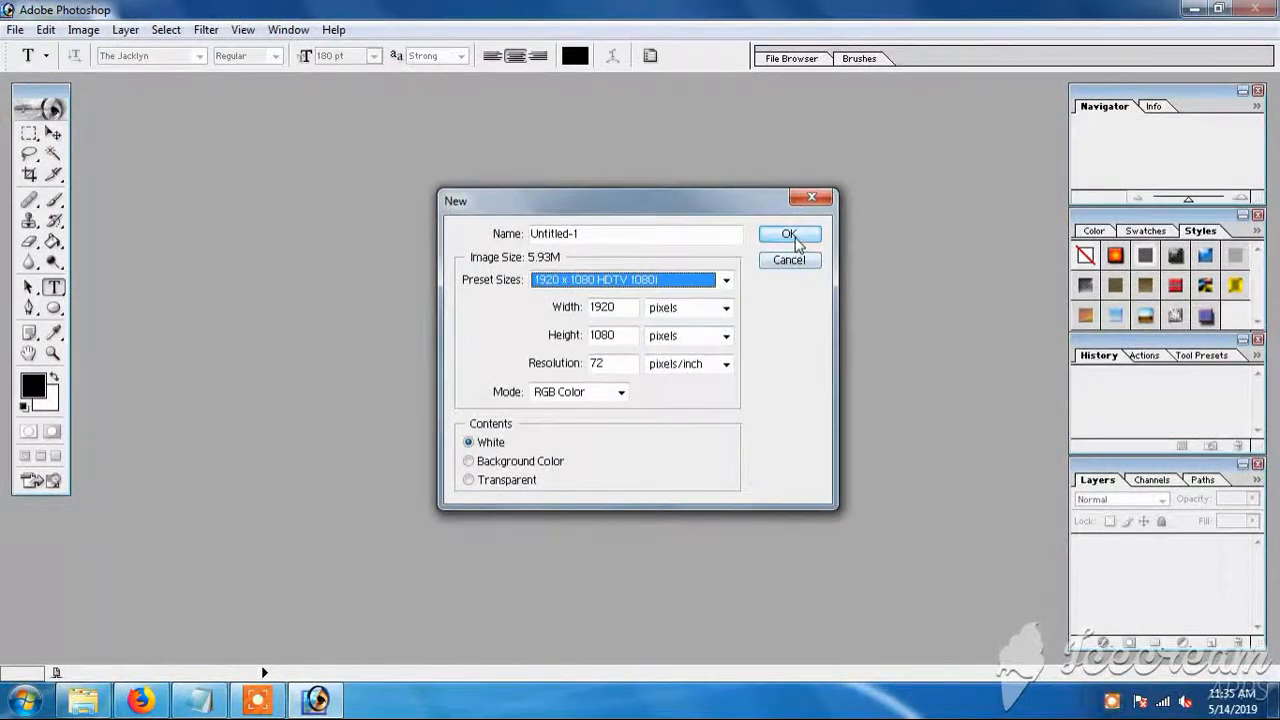
pyautogui.click(789, 233)
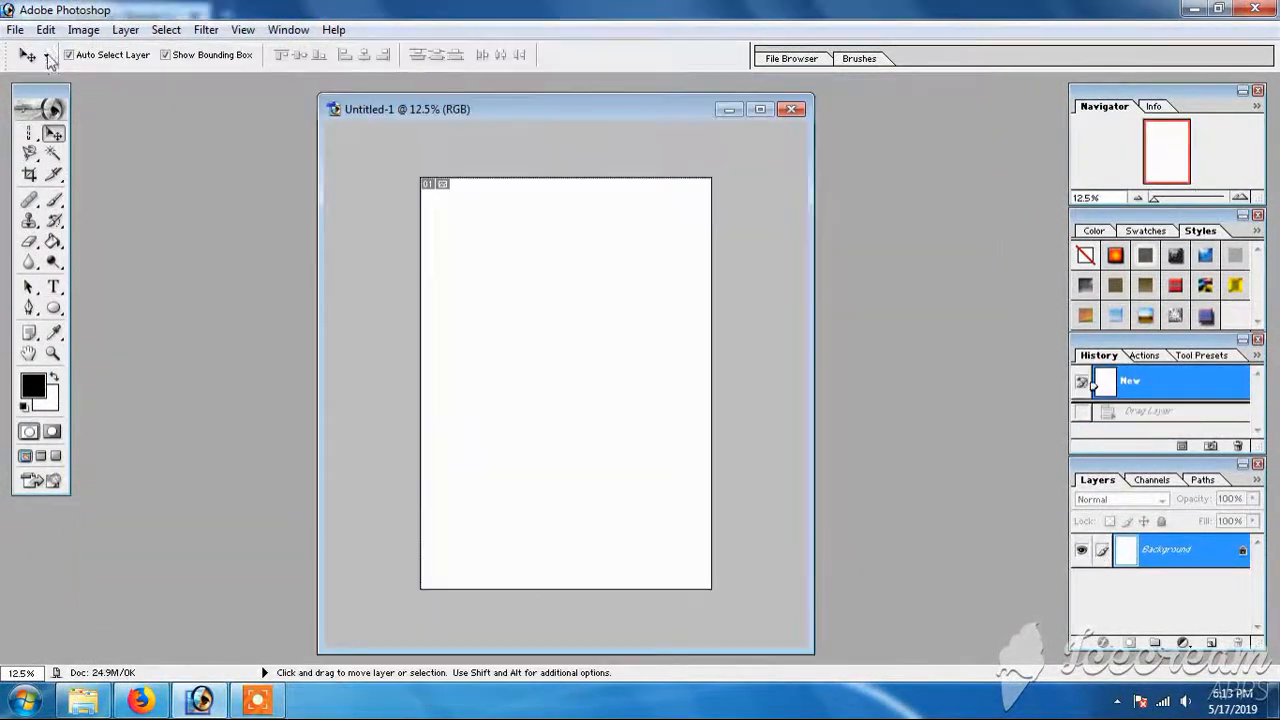
# Open the 6953755 pink background image from the invi folder.
pyautogui.click(16, 30)
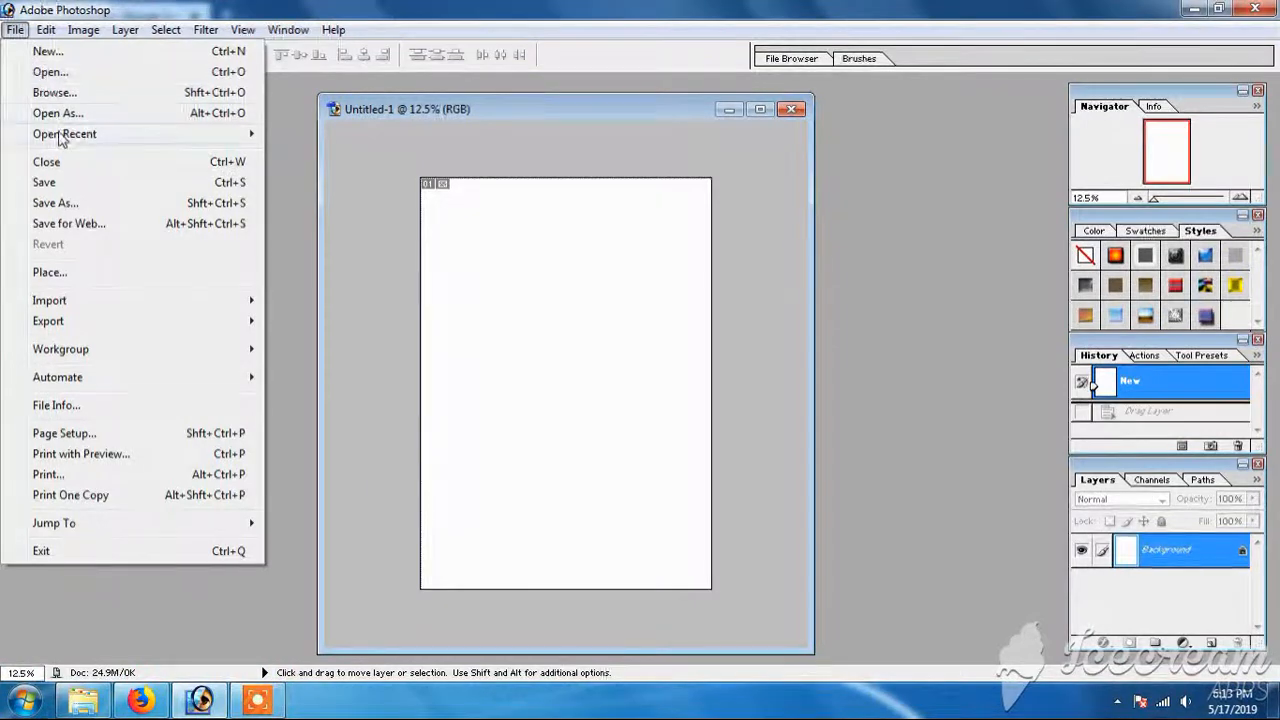
pyautogui.click(50, 74)
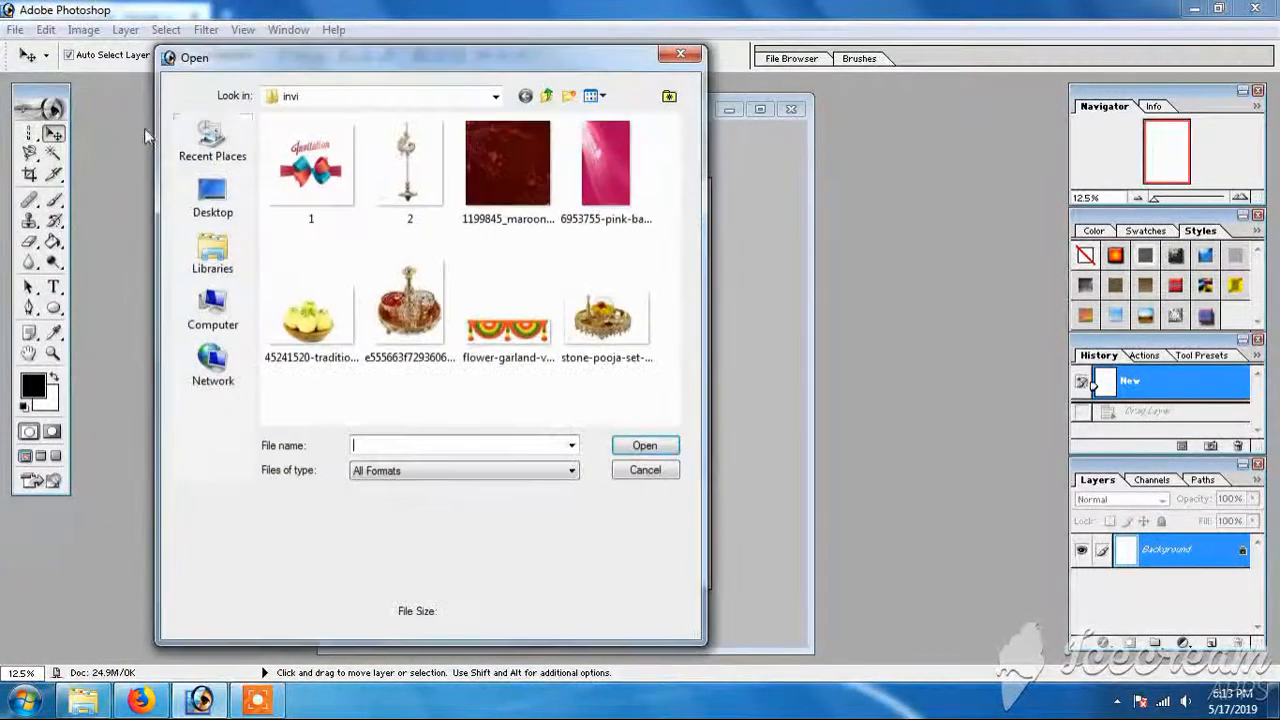
pyautogui.click(606, 165)
pyautogui.click(644, 446)
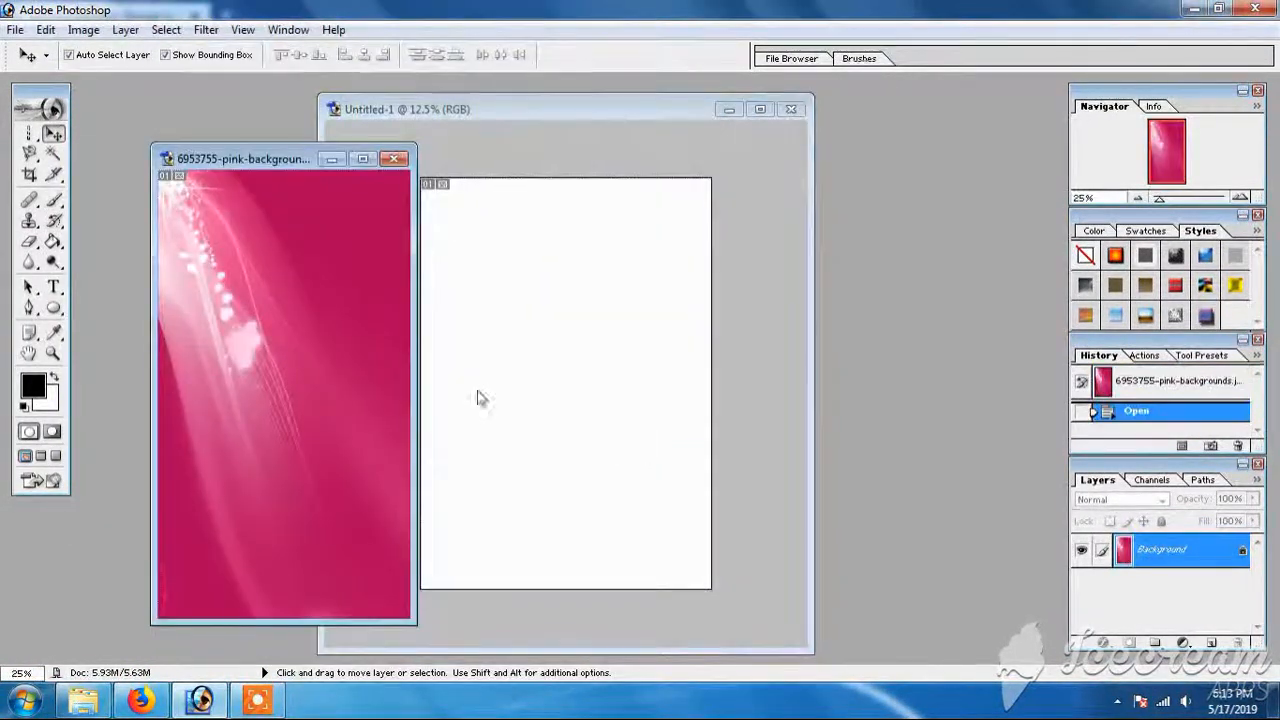
# Copy the pink background into Untitled-1, stretch it to cover the whole page, and close the source image.
pyautogui.moveTo(364, 371); pyautogui.dragTo(511, 302)
pyautogui.moveTo(549, 404); pyautogui.dragTo(714, 588)
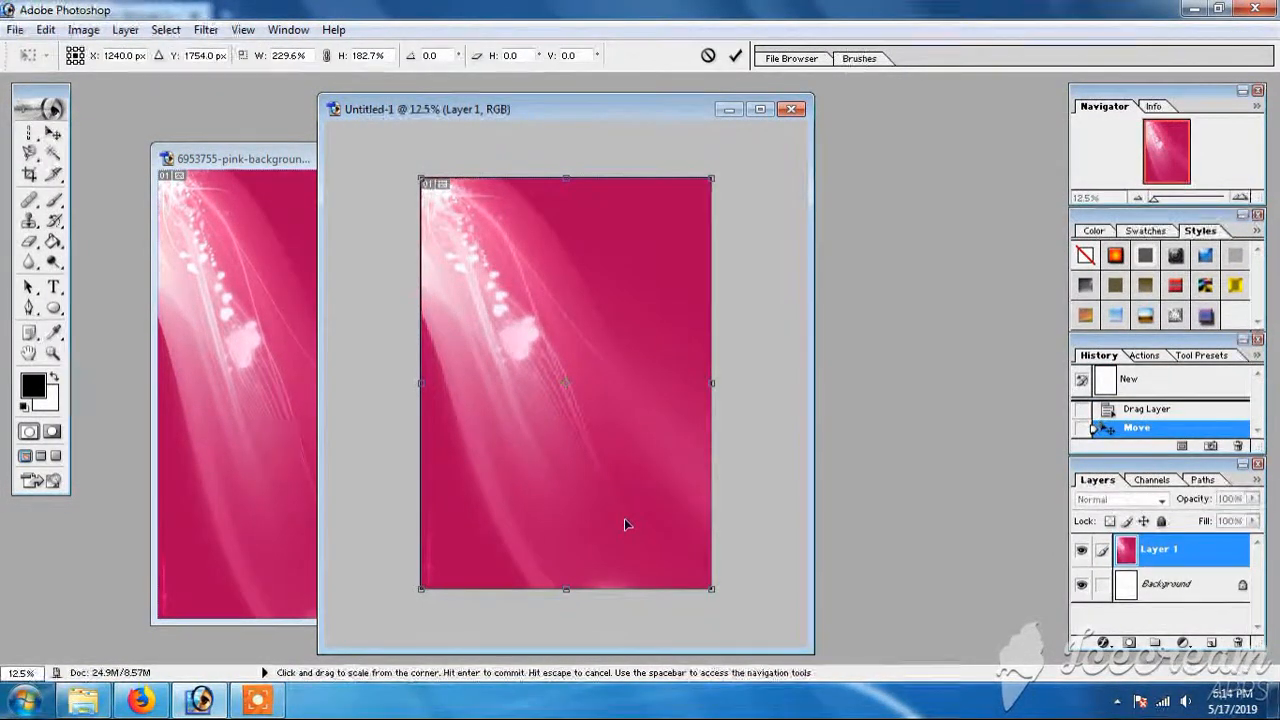
pyautogui.press('Return')
pyautogui.click(223, 321)
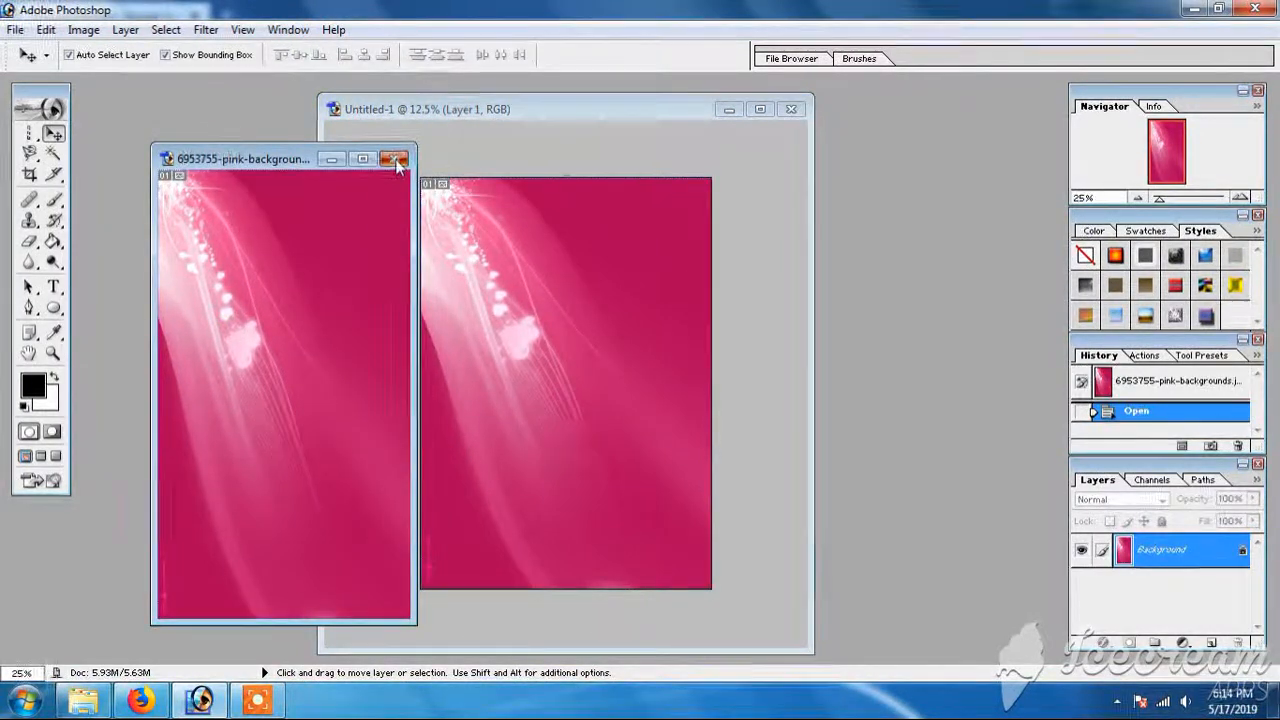
pyautogui.click(394, 160)
# Open the flower-garland vector image from the invi folder.
pyautogui.doubleClick(268, 392)
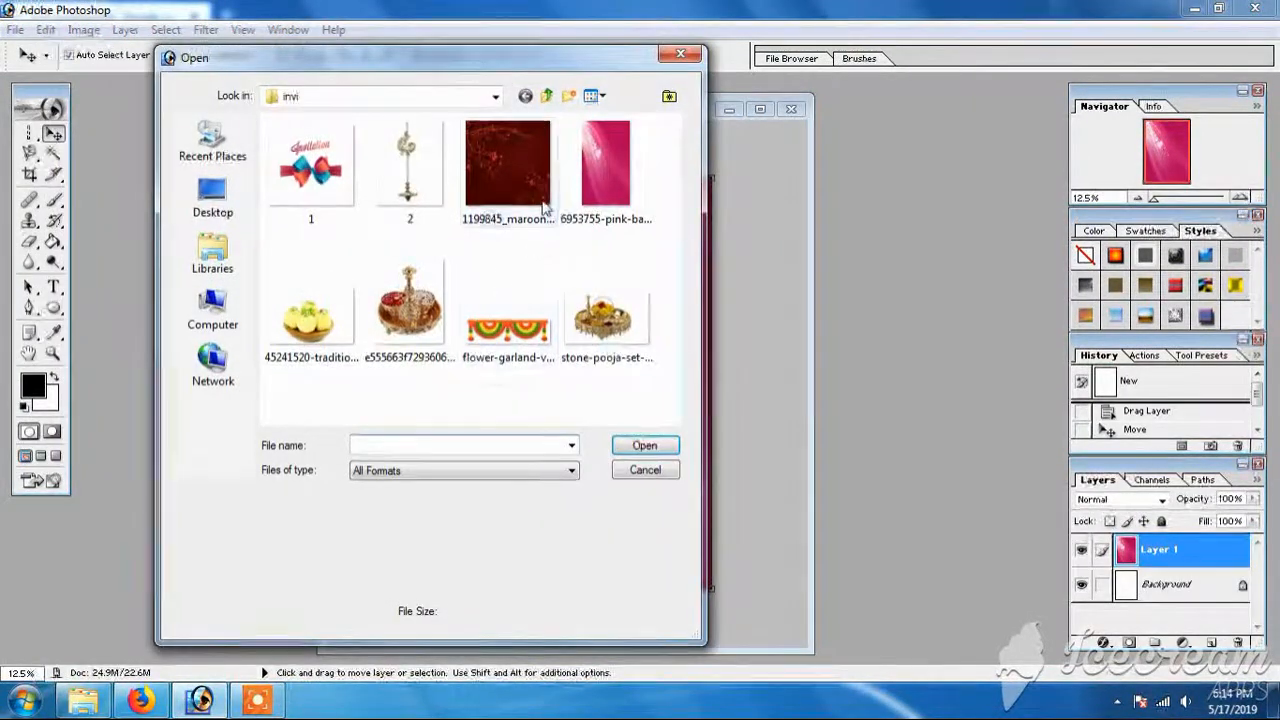
pyautogui.click(508, 330)
pyautogui.click(645, 445)
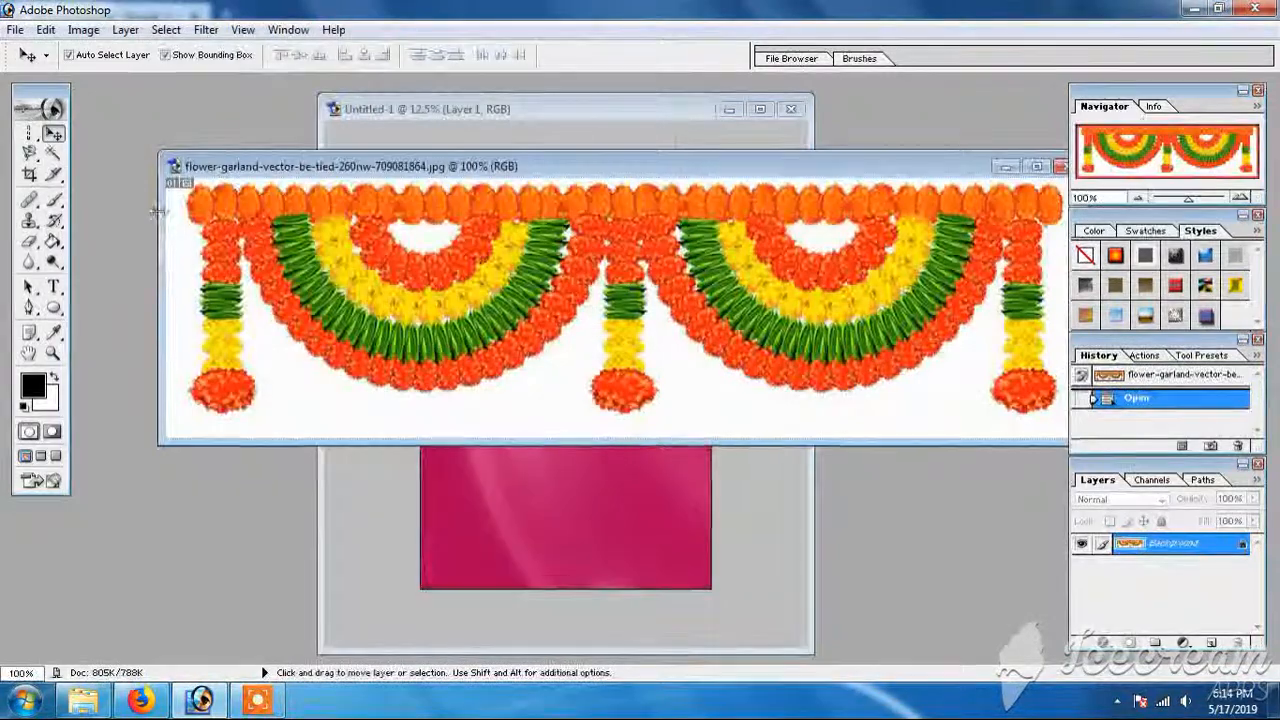
# Select the white areas around and inside the garland with the Magic Wand, and invert the selection to isolate the garland.
pyautogui.click(53, 153)
pyautogui.click(190, 285)
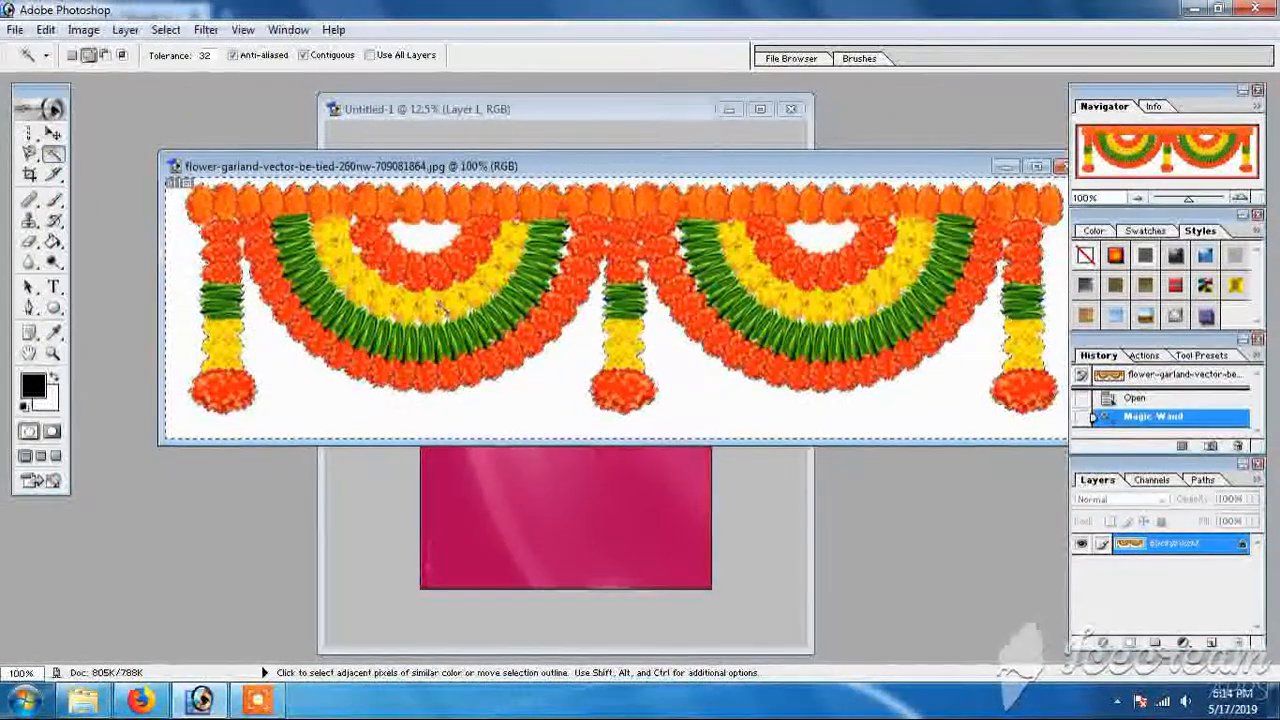
pyautogui.click(428, 237)
pyautogui.click(818, 240)
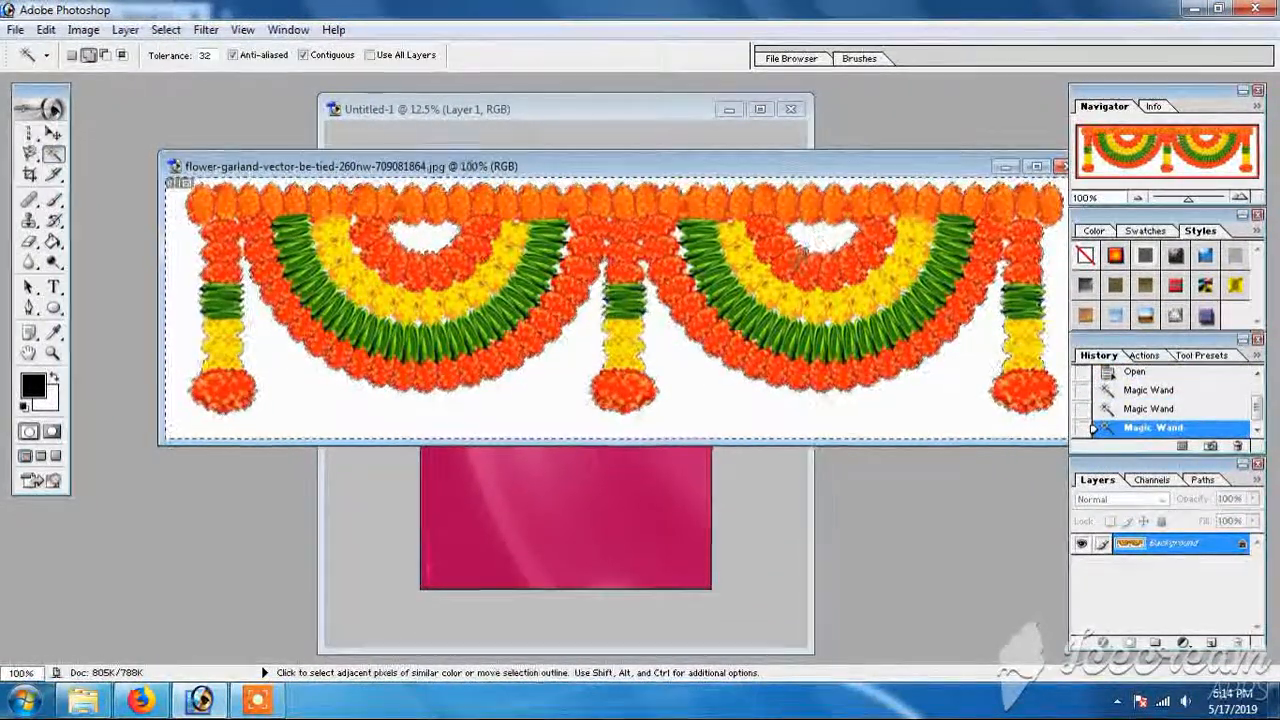
pyautogui.rightClick(558, 415)
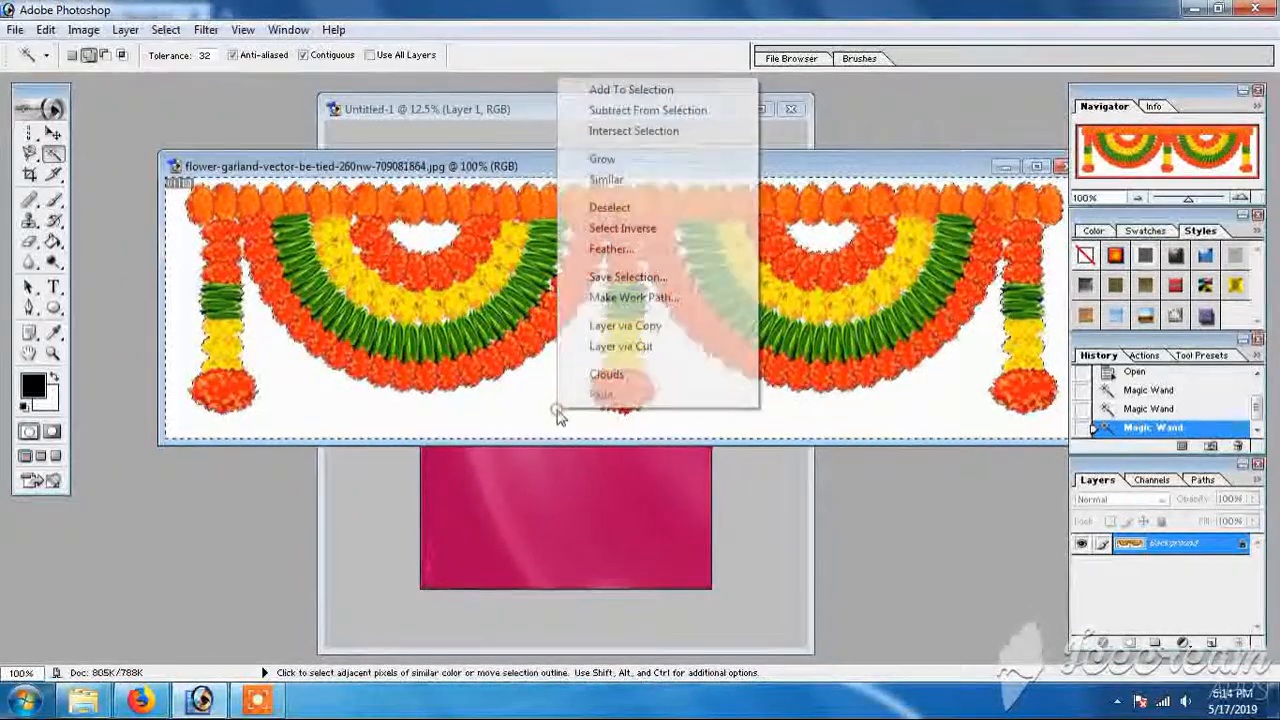
pyautogui.click(612, 230)
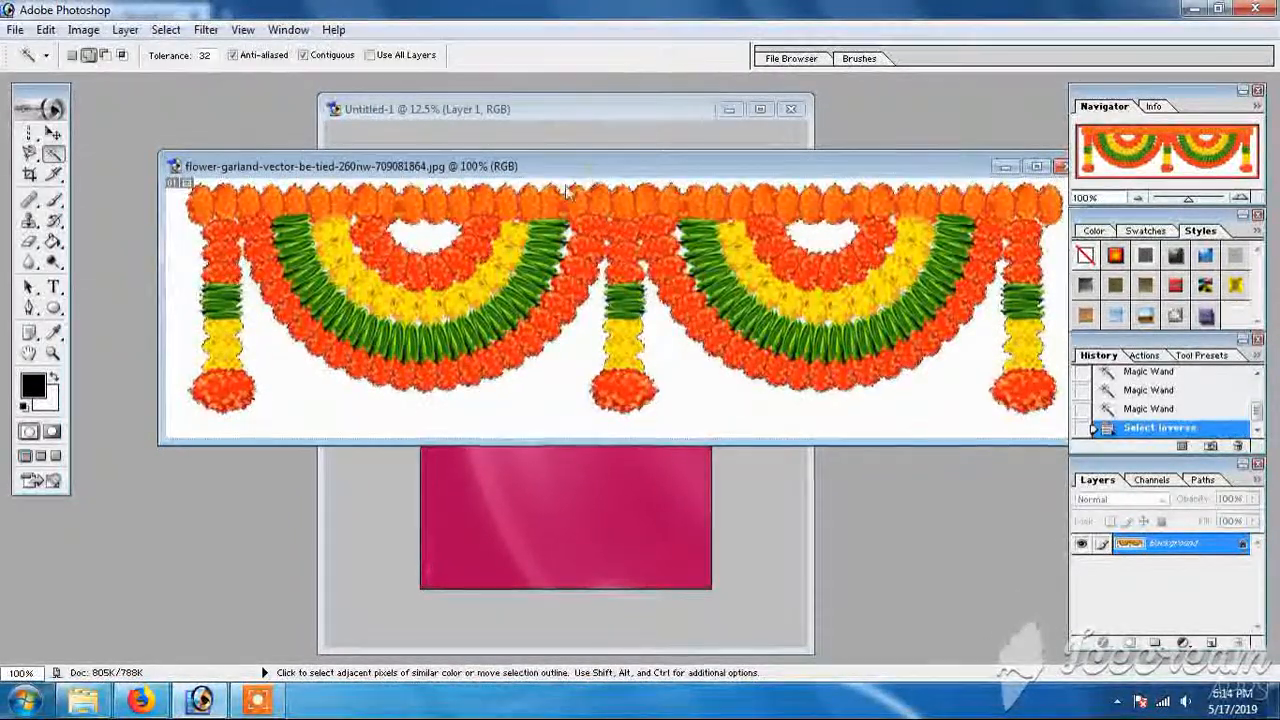
# Copy the selected garland into Untitled-1 and fit it in the page's upper-left corner, scaled to about 110% width and 132% height.
pyautogui.moveTo(586, 168); pyautogui.dragTo(459, 301)
pyautogui.press('v')
pyautogui.moveTo(535, 382); pyautogui.dragTo(545, 219)
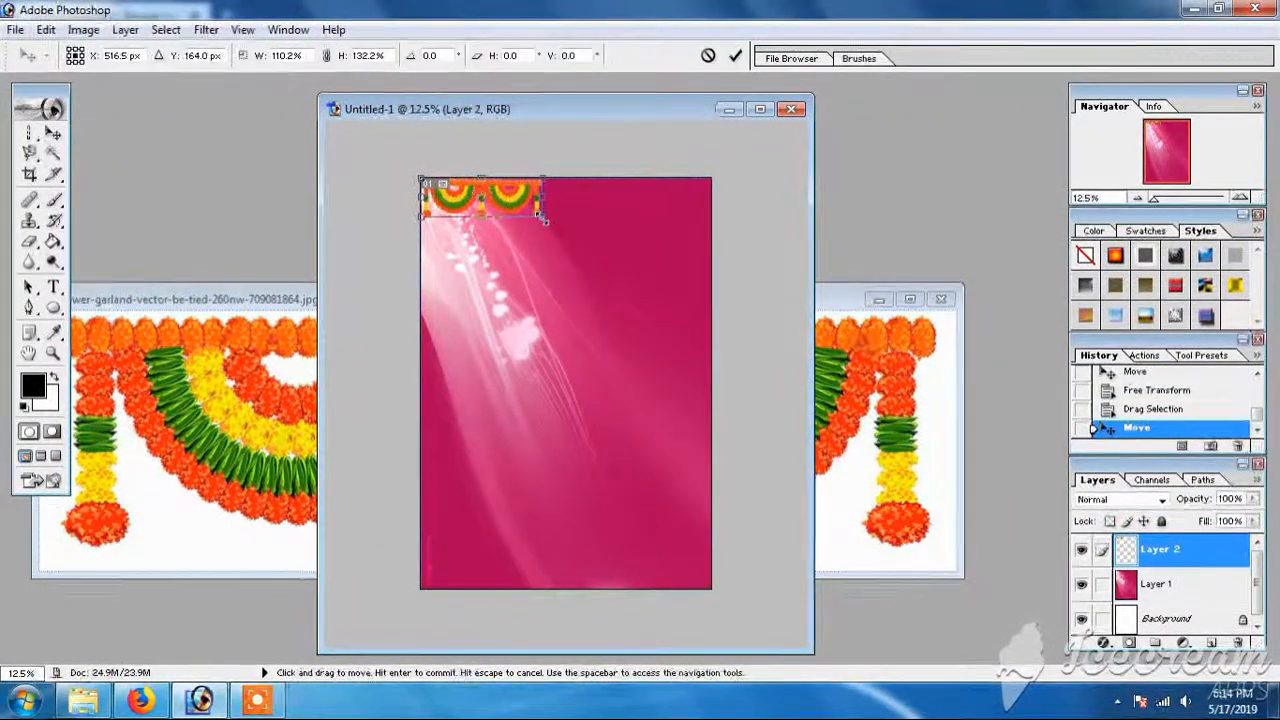
# Add a second garland copy along the page's top edge, directly beside the first one, and scale it to match.
pyautogui.click(298, 410)
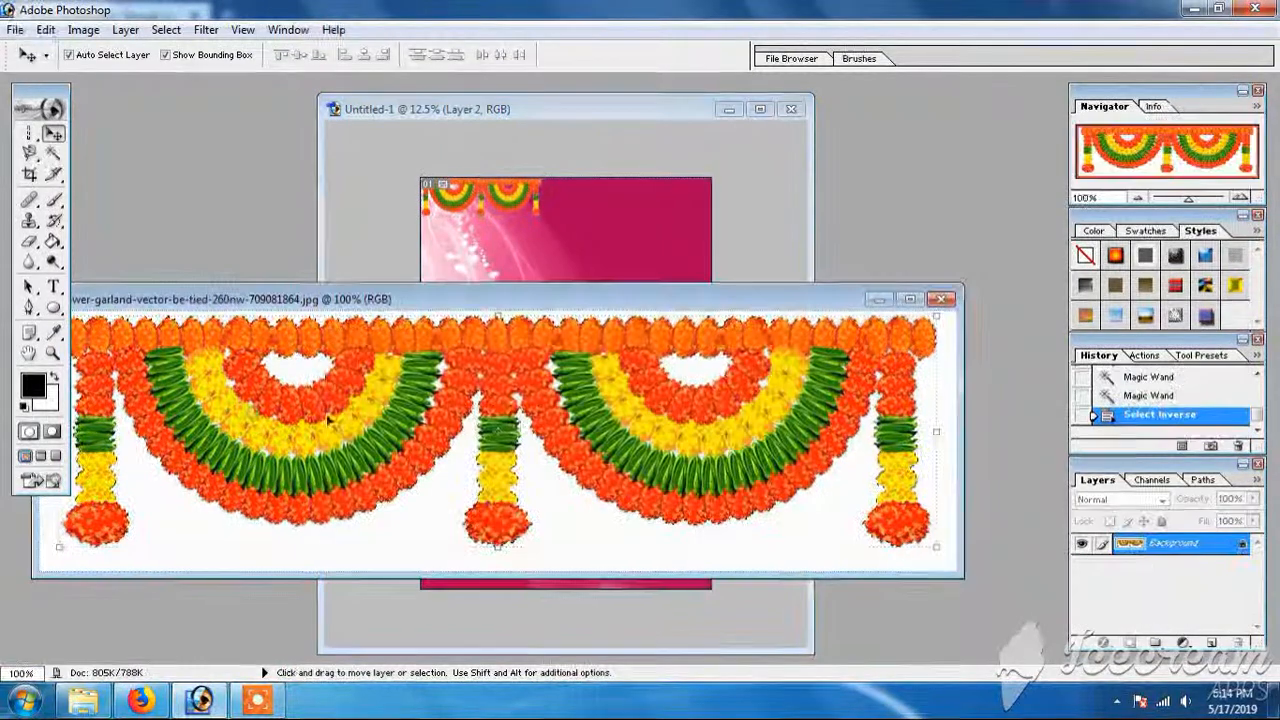
pyautogui.moveTo(592, 419); pyautogui.dragTo(658, 218)
pyautogui.hotkey('ctrl', 't')
pyautogui.press('Return')
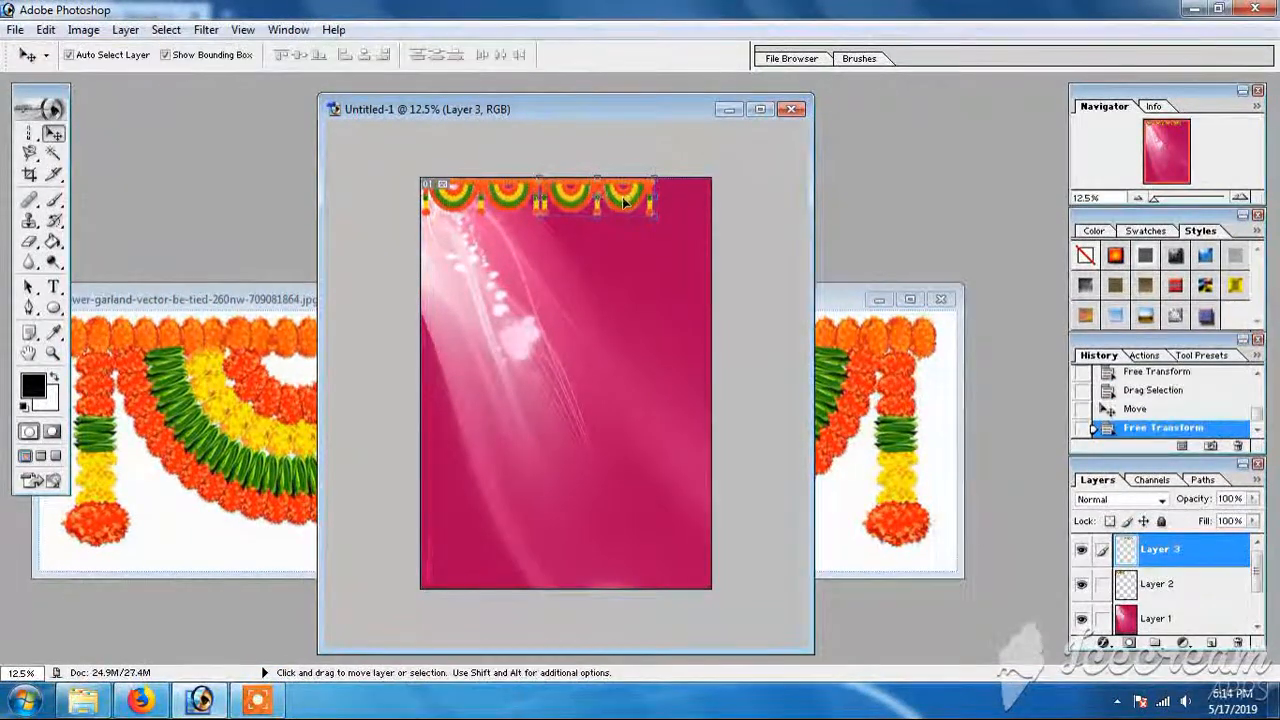
# Add a third garland copy reaching past the page's upper-right corner, scaled to about 110% width and 129% height.
pyautogui.click(871, 408)
pyautogui.moveTo(603, 358); pyautogui.dragTo(774, 221)
pyautogui.moveTo(677, 202); pyautogui.dragTo(681, 202)
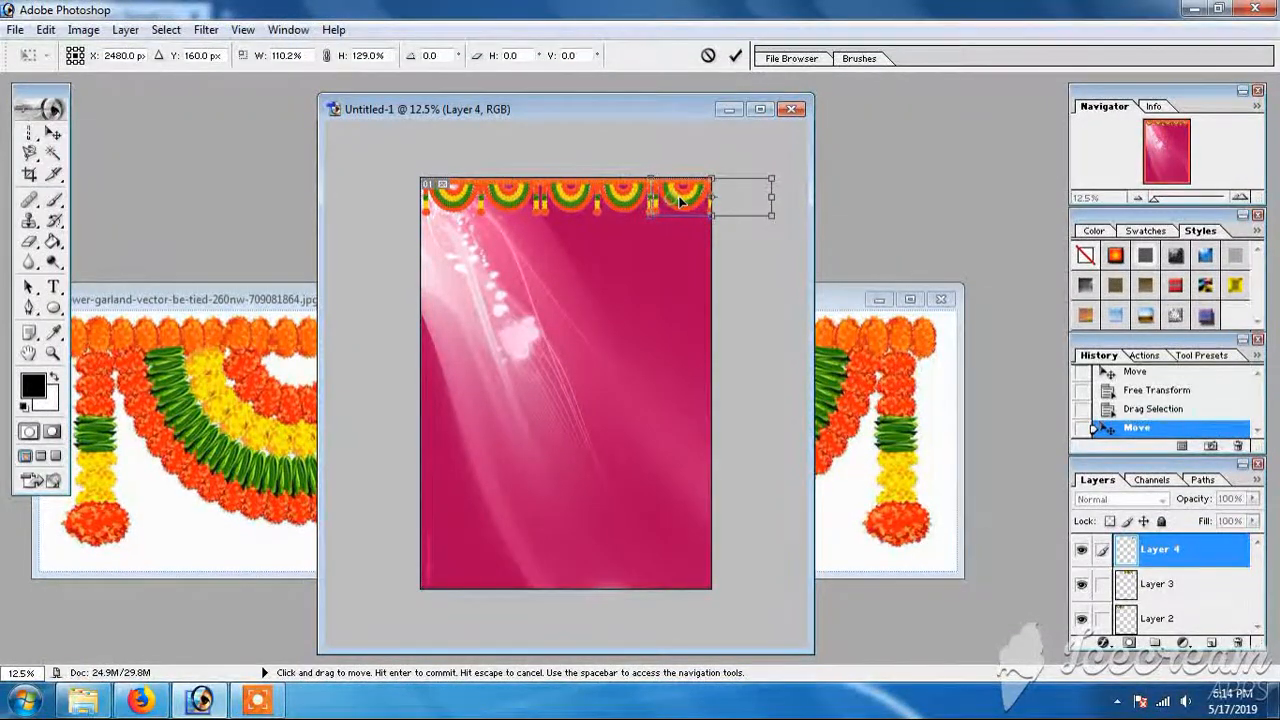
pyautogui.press('Return')
# Close the flower-garland source image.
pyautogui.click(848, 400)
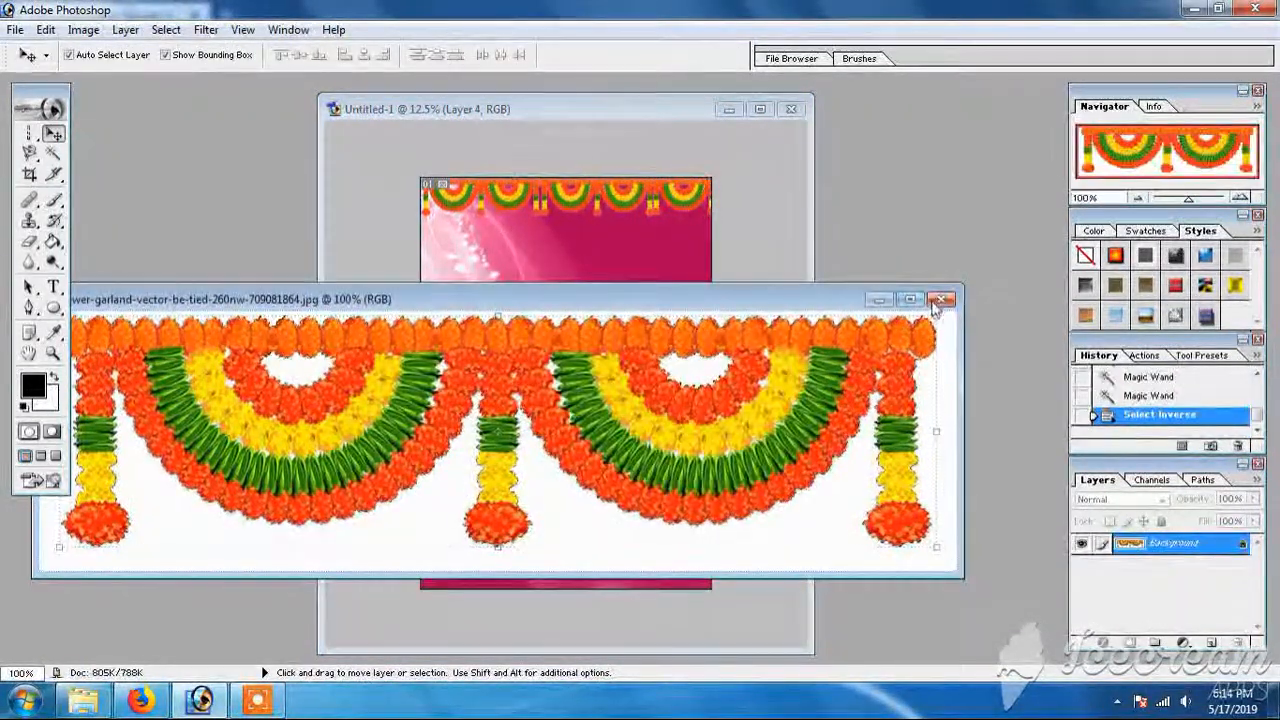
pyautogui.click(940, 300)
pyautogui.click(654, 266)
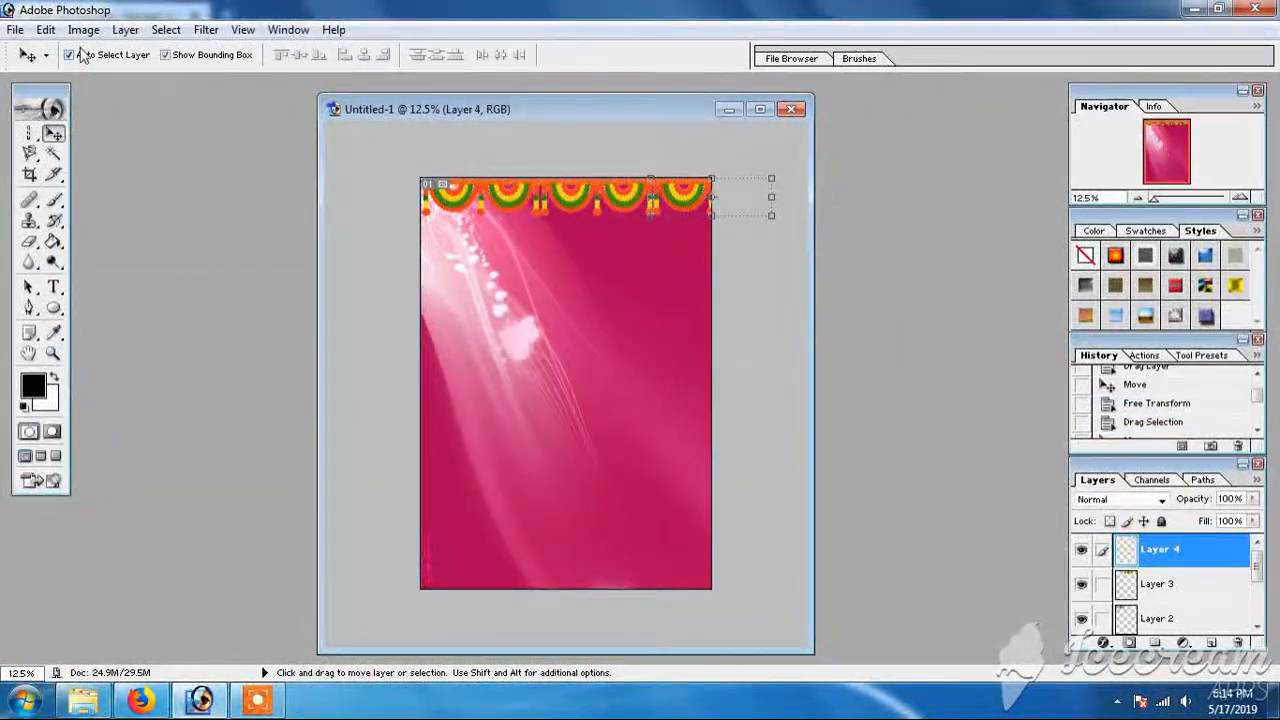
# Open the hanging lamp image named 2 from the invi folder.
pyautogui.click(15, 30)
pyautogui.click(32, 69)
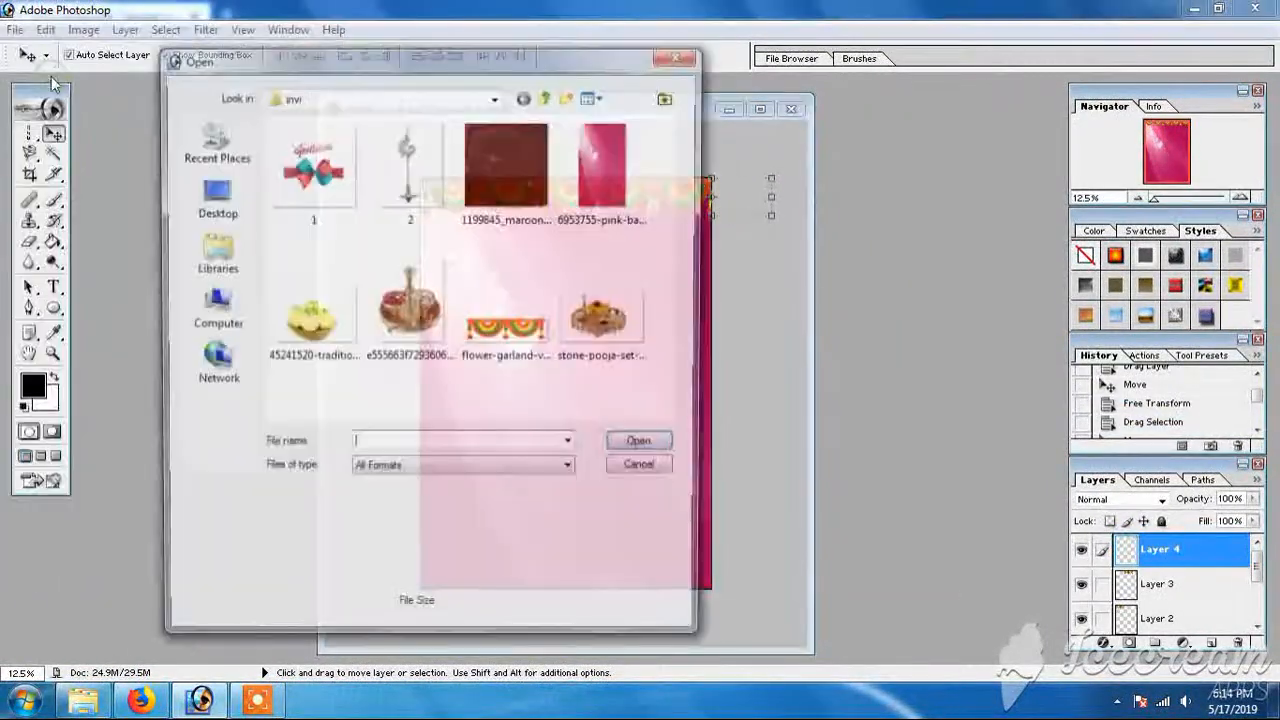
pyautogui.click(409, 165)
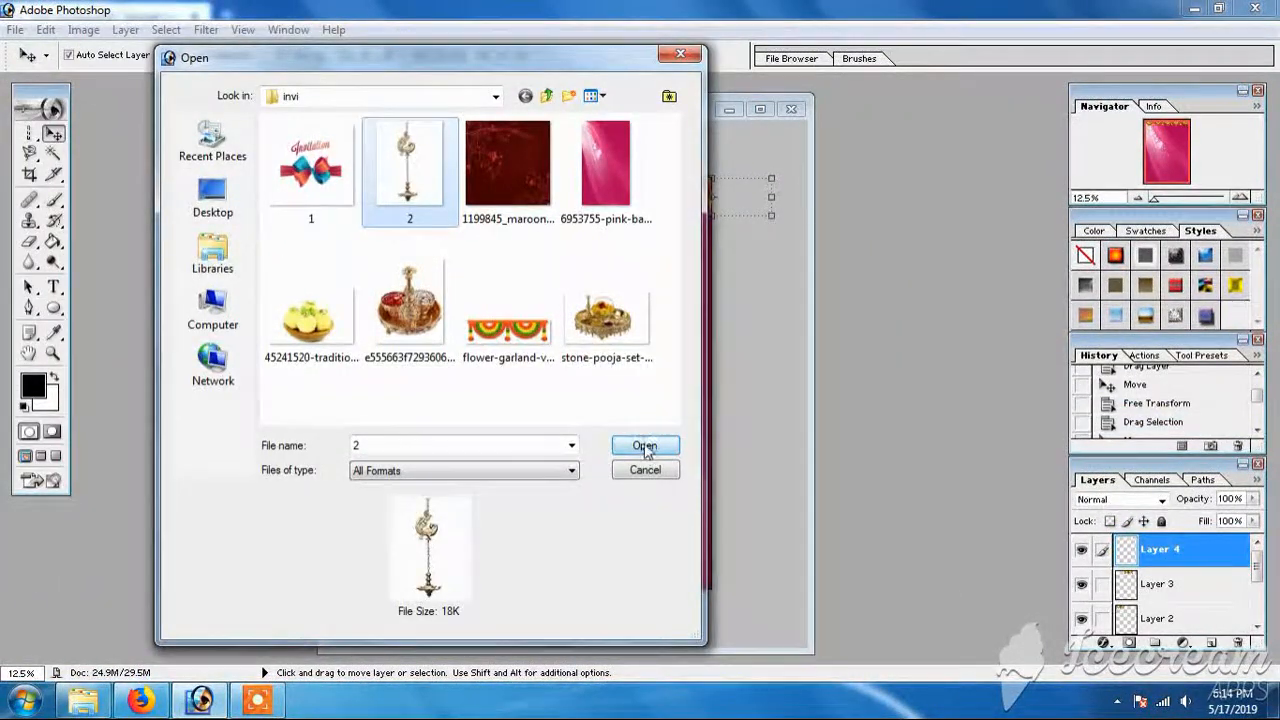
pyautogui.click(645, 447)
pyautogui.moveTo(1180, 199)
pyautogui.mouseDown()
pyautogui.moveTo(1205, 199)
pyautogui.moveTo(1187, 199)
pyautogui.mouseUp()
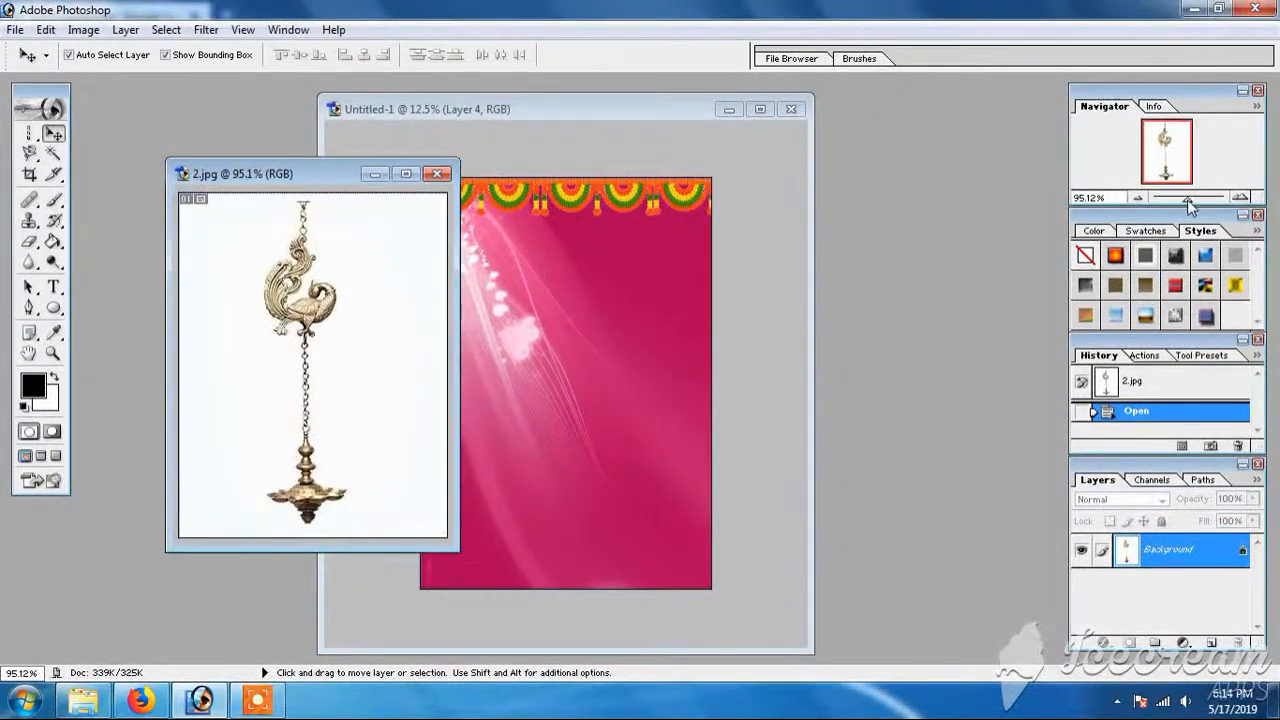
# Select the white background of the lamp image with the Magic Wand and invert the selection to isolate the lamp.
pyautogui.click(53, 155)
pyautogui.click(222, 238)
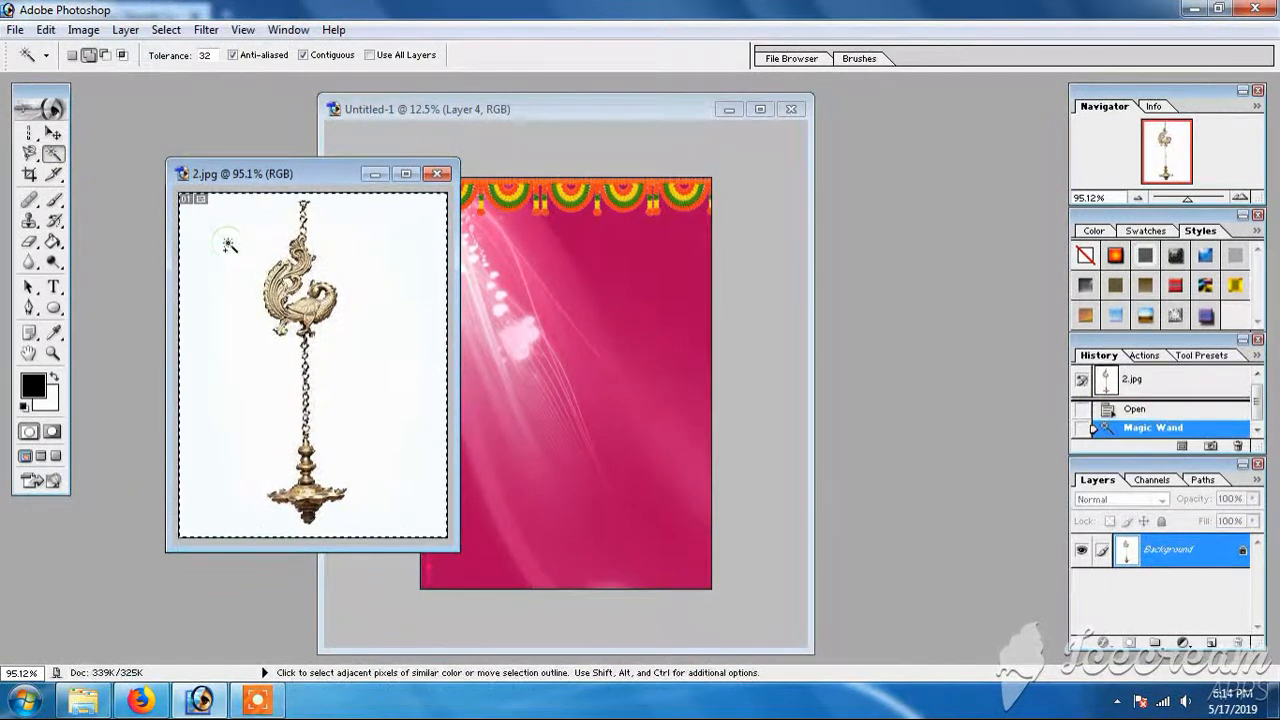
pyautogui.rightClick(229, 238)
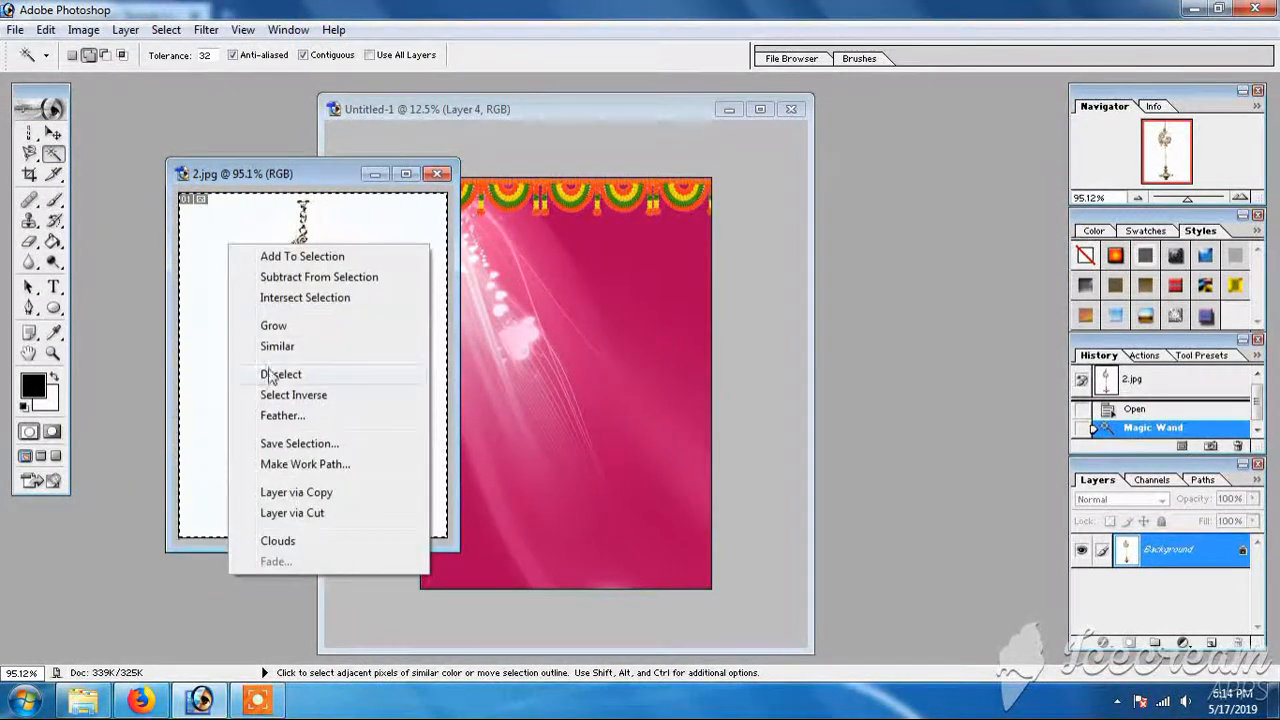
pyautogui.click(275, 394)
# Copy the selected lamp into Untitled-1 and hang it under the left side of the first garland swag.
pyautogui.click(53, 133)
pyautogui.moveTo(300, 260); pyautogui.dragTo(555, 329)
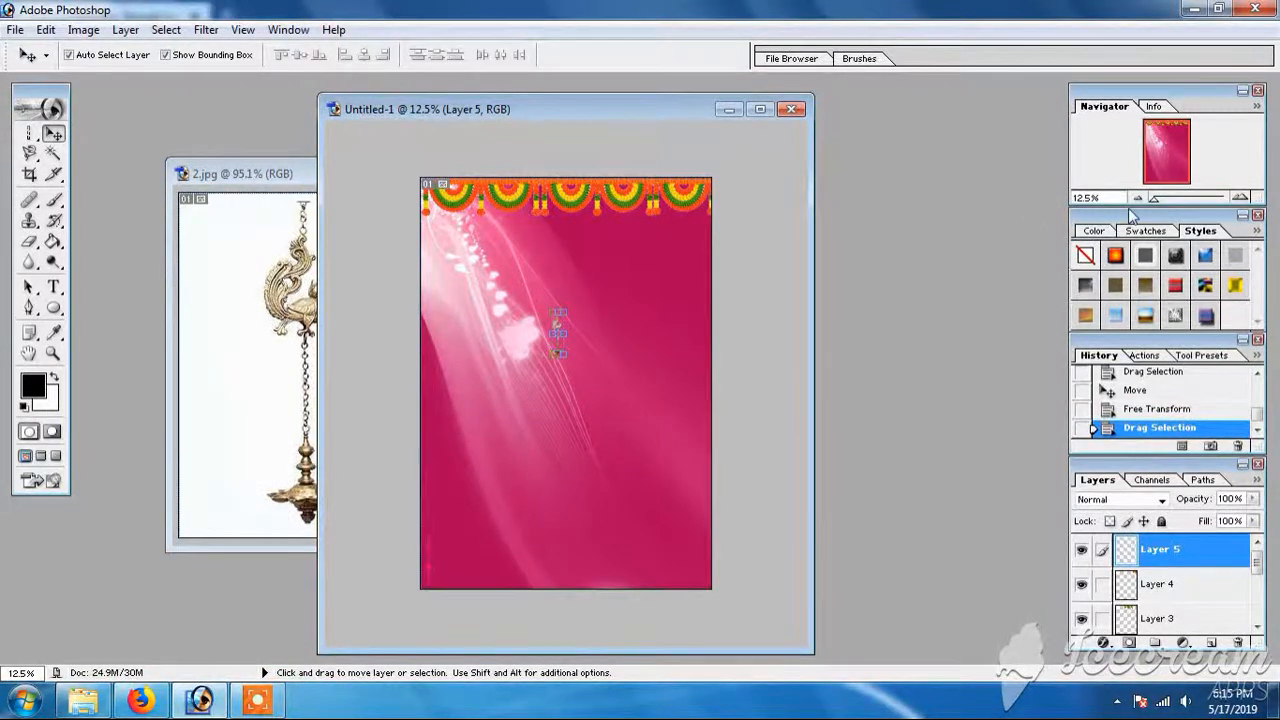
pyautogui.moveTo(1155, 199); pyautogui.dragTo(1182, 199)
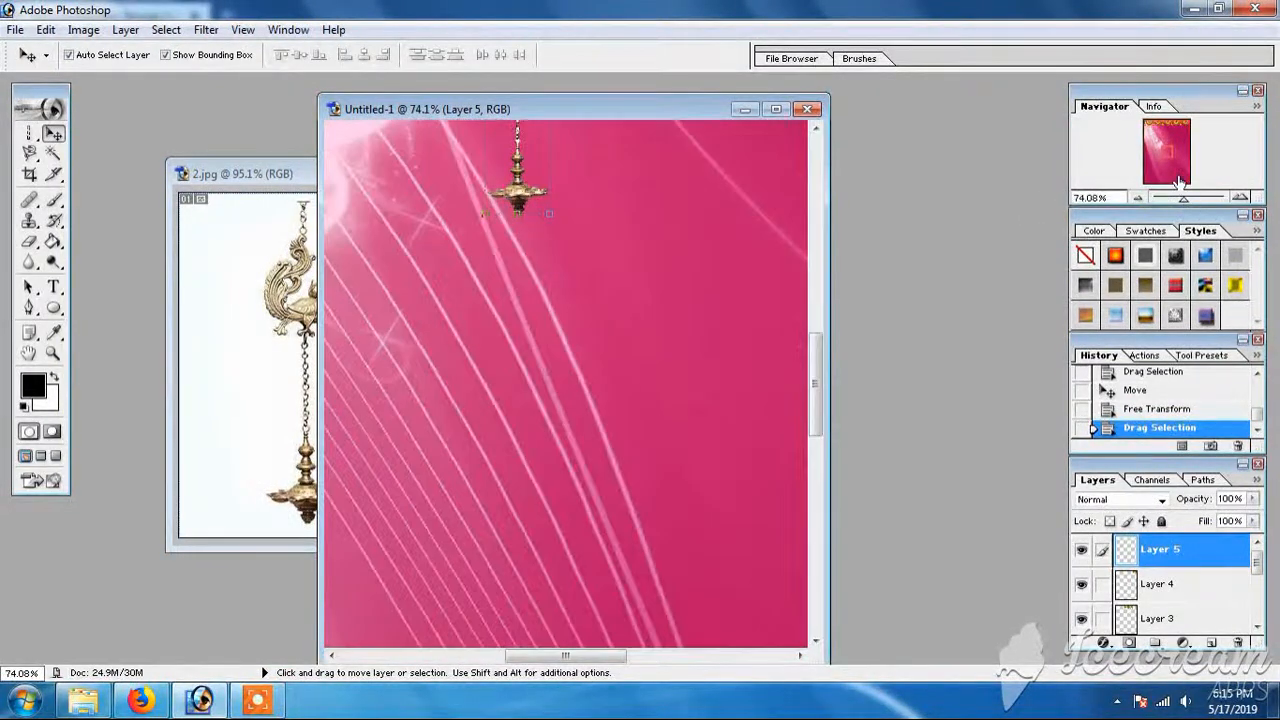
pyautogui.moveTo(1166, 152); pyautogui.dragTo(1148, 127)
pyautogui.moveTo(1183, 199); pyautogui.dragTo(1173, 199)
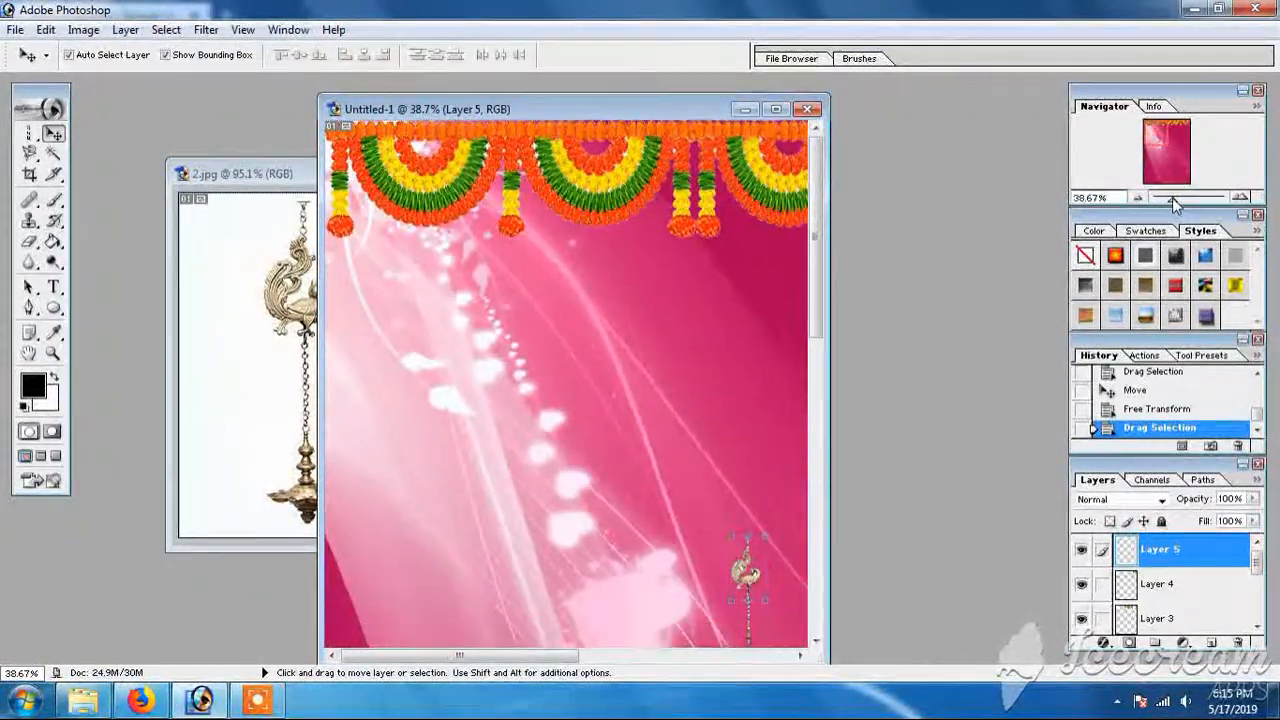
pyautogui.moveTo(760, 558); pyautogui.dragTo(342, 298)
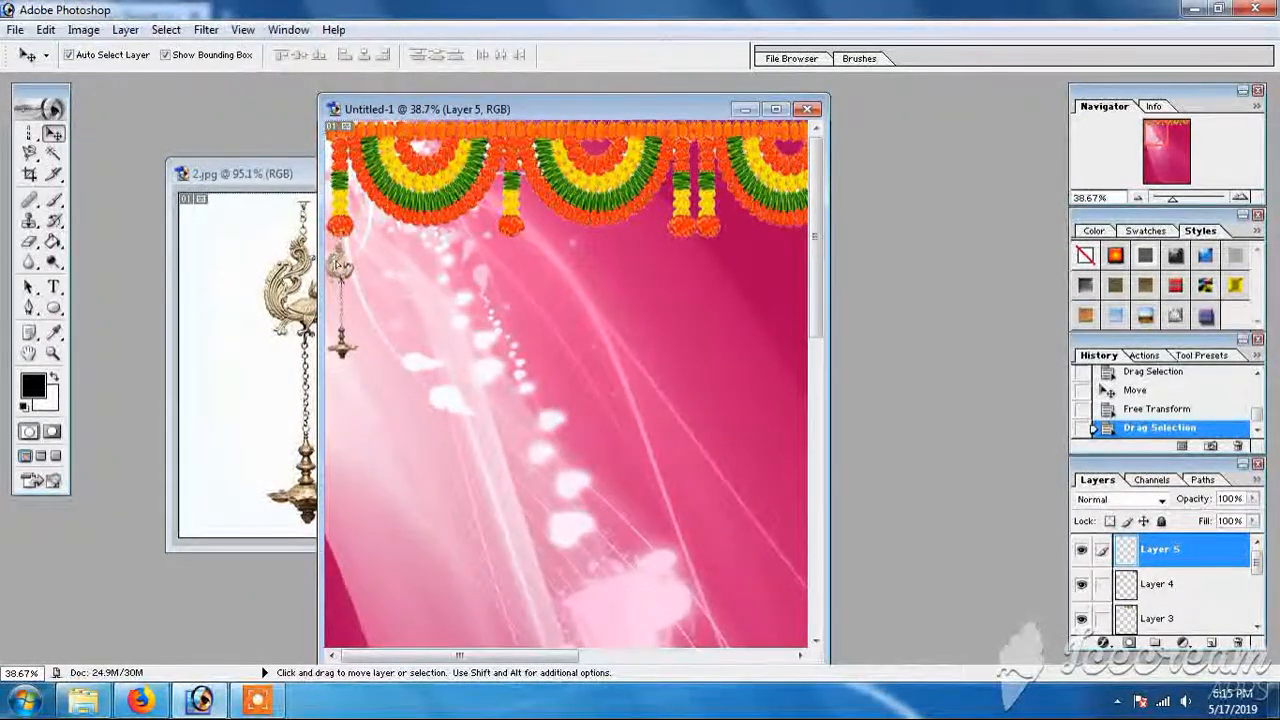
pyautogui.moveTo(338, 252); pyautogui.dragTo(367, 226)
# Add a second lamp copy hanging under the right side of the first garland swag.
pyautogui.click(446, 343)
pyautogui.click(442, 323)
pyautogui.click(288, 312)
pyautogui.moveTo(364, 307); pyautogui.dragTo(485, 236)
# Add a third lamp copy, apply Free Transform to it, and hang it under the third garland swag.
pyautogui.click(312, 325)
pyautogui.moveTo(314, 325); pyautogui.dragTo(709, 328)
pyautogui.hotkey('ctrl', 't')
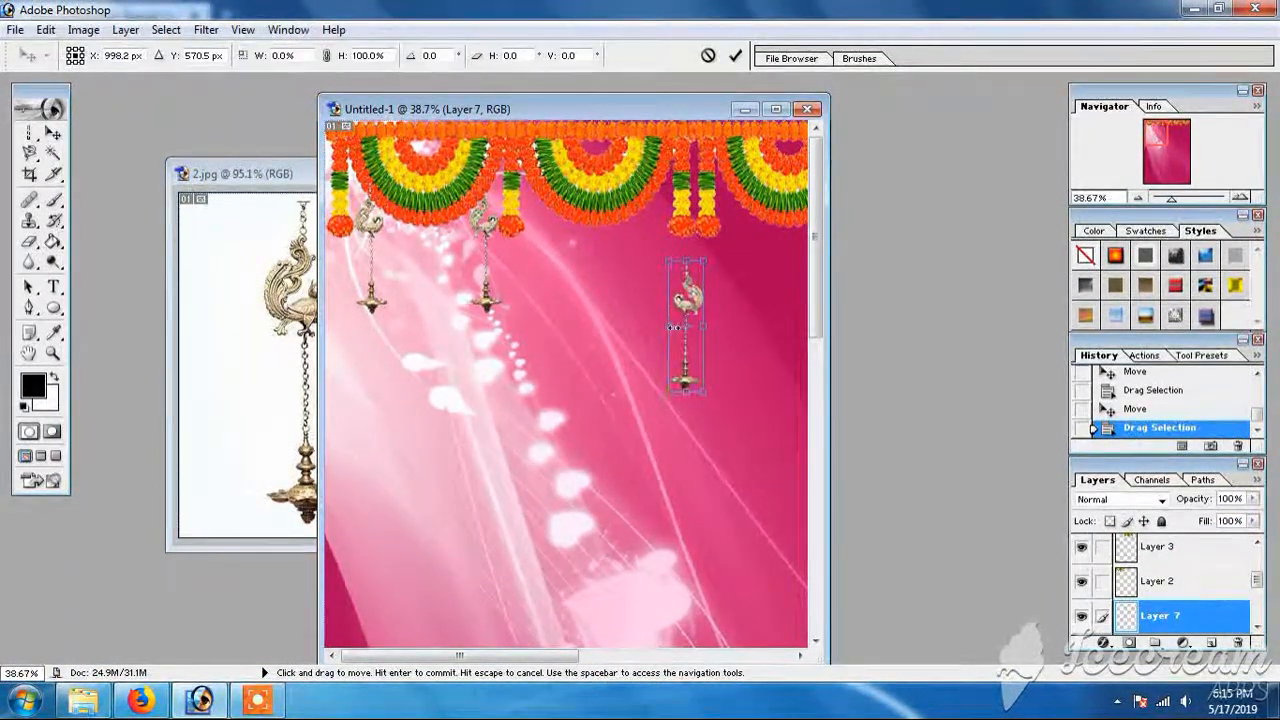
pyautogui.press('Return')
pyautogui.moveTo(689, 361); pyautogui.dragTo(772, 325)
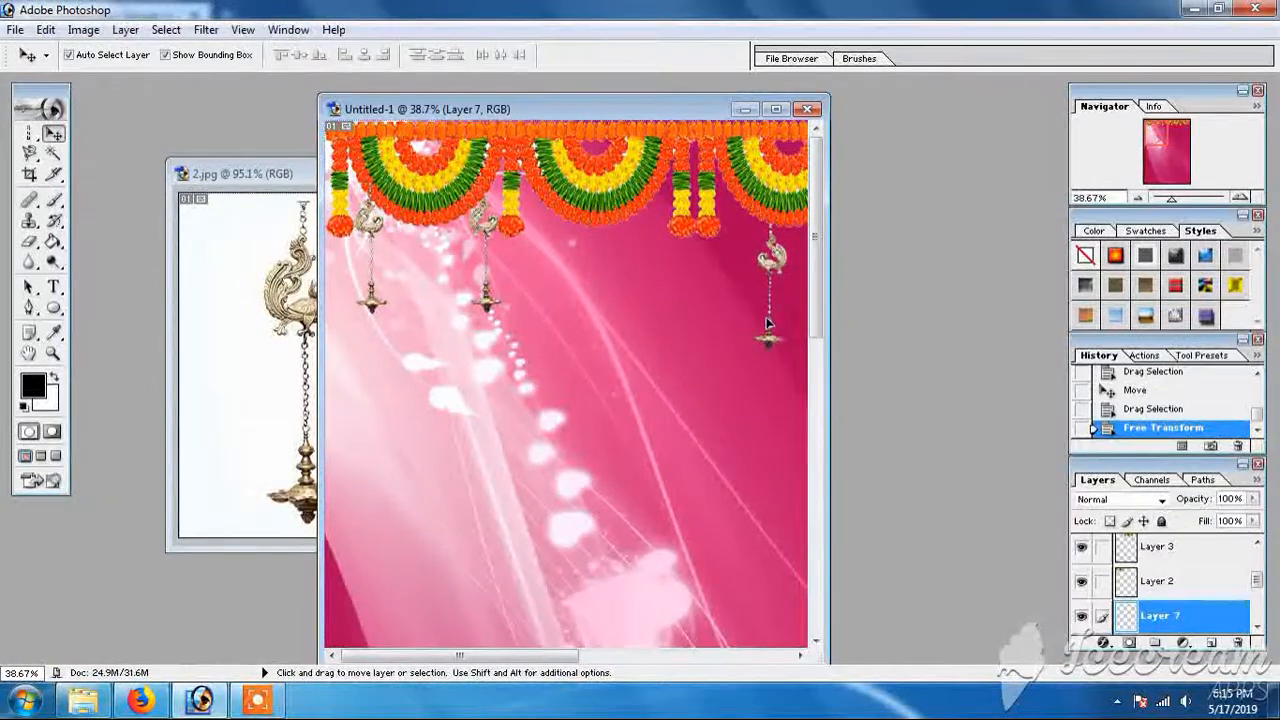
# Copy the selected lamp into Untitled-1 a fourth time and apply Free Transform to narrow and resize it.
pyautogui.click(300, 320)
pyautogui.moveTo(300, 320); pyautogui.dragTo(646, 360)
pyautogui.hotkey('ctrl', 't')
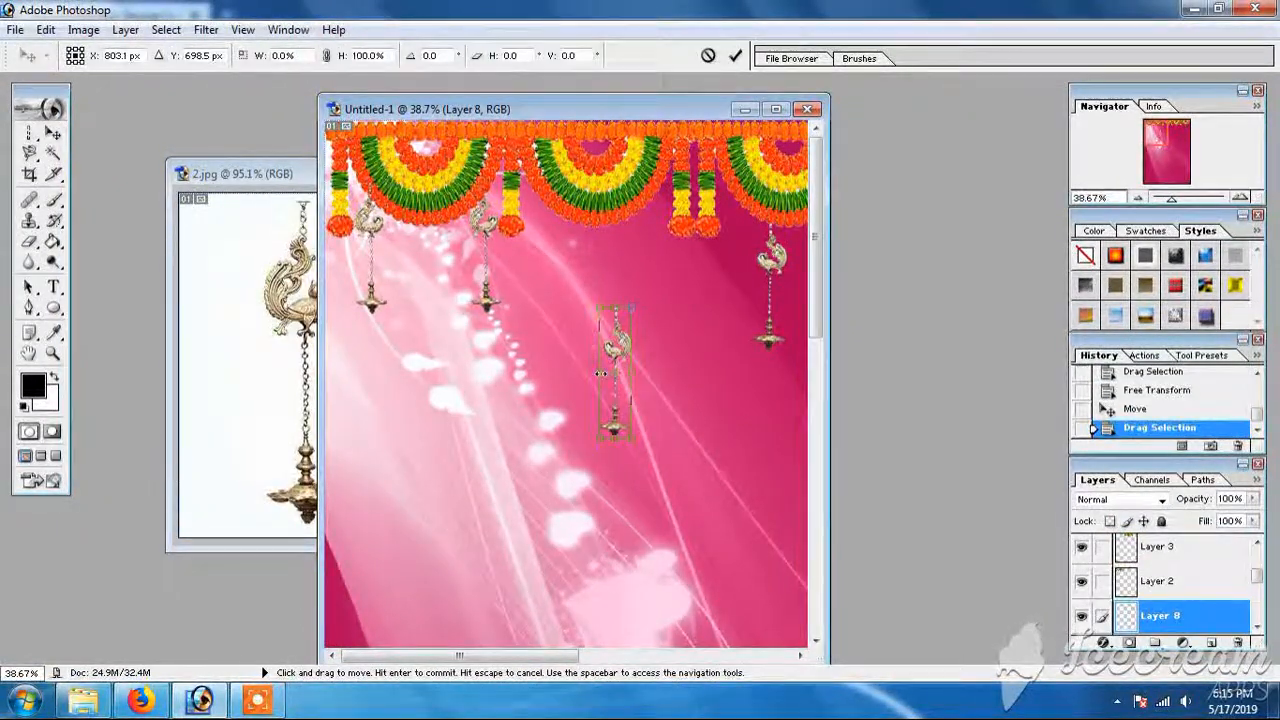
pyautogui.press('Return')
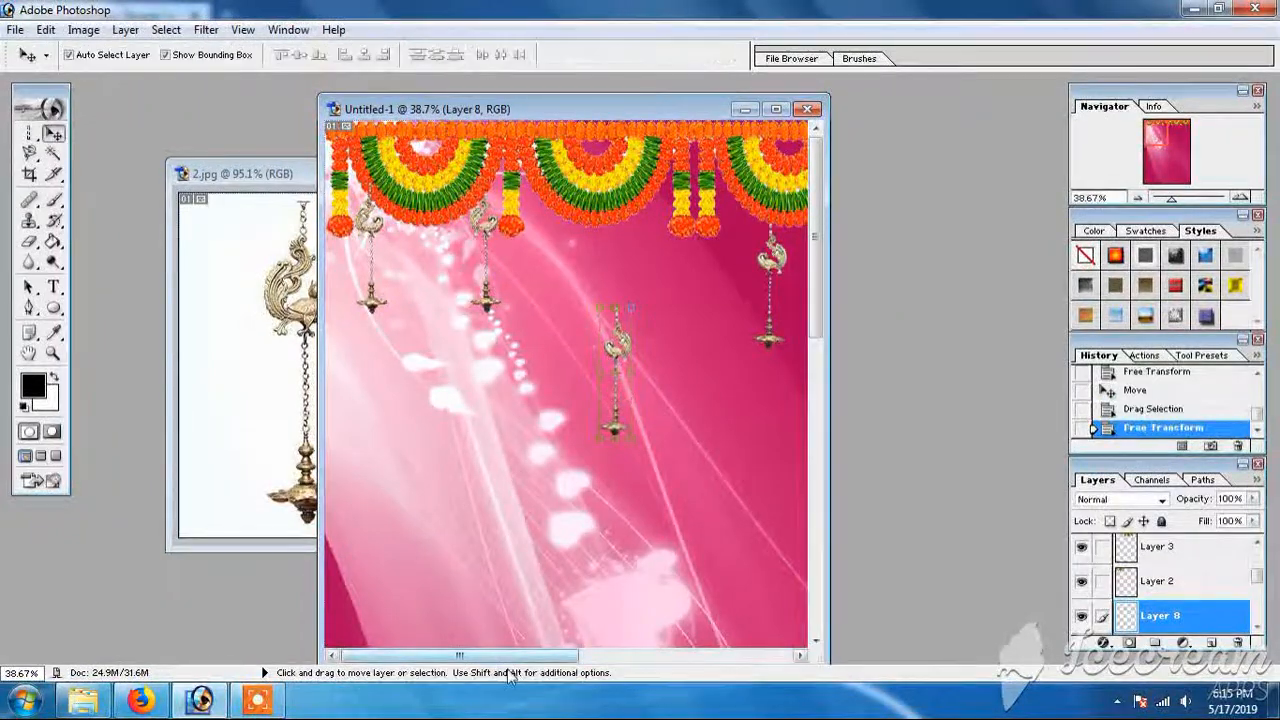
# Move the third lamp under the right side of the fourth garland swag and the fourth lamp under the fifth swag.
pyautogui.moveTo(510, 657); pyautogui.dragTo(642, 657)
pyautogui.moveTo(514, 263); pyautogui.dragTo(720, 263)
pyautogui.moveTo(362, 362); pyautogui.dragTo(773, 285)
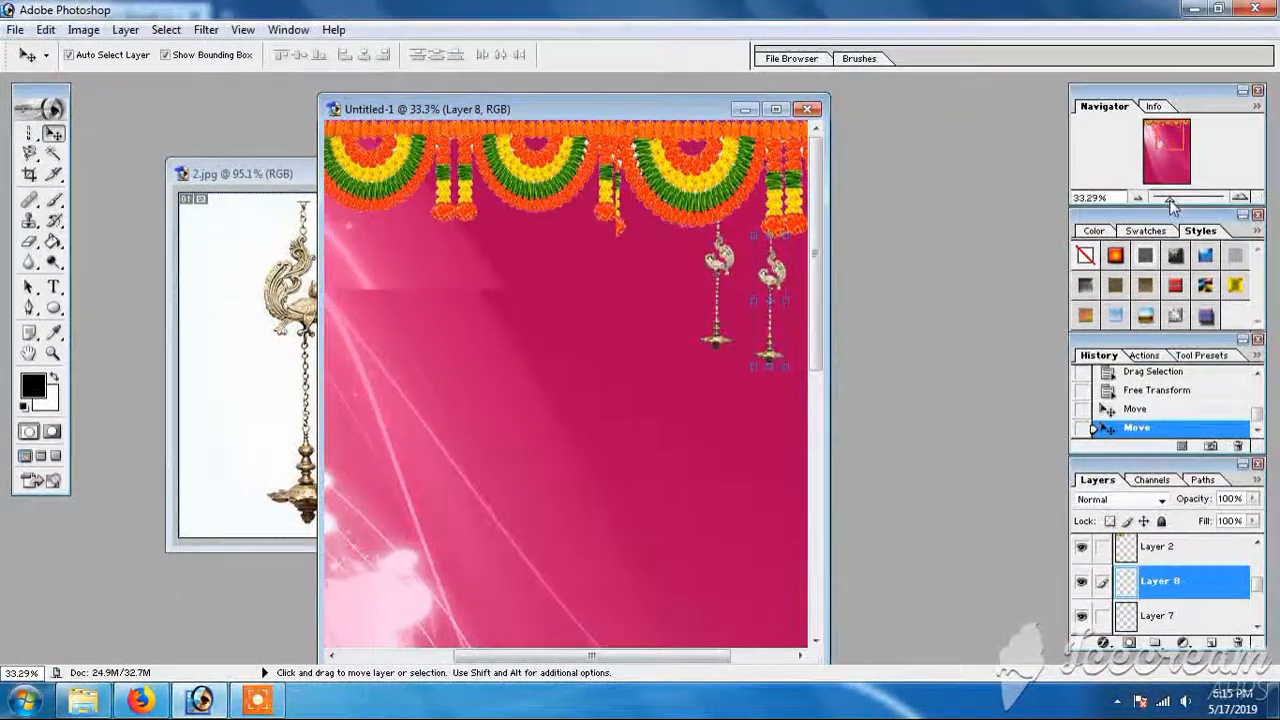
pyautogui.moveTo(1181, 200); pyautogui.dragTo(1158, 199)
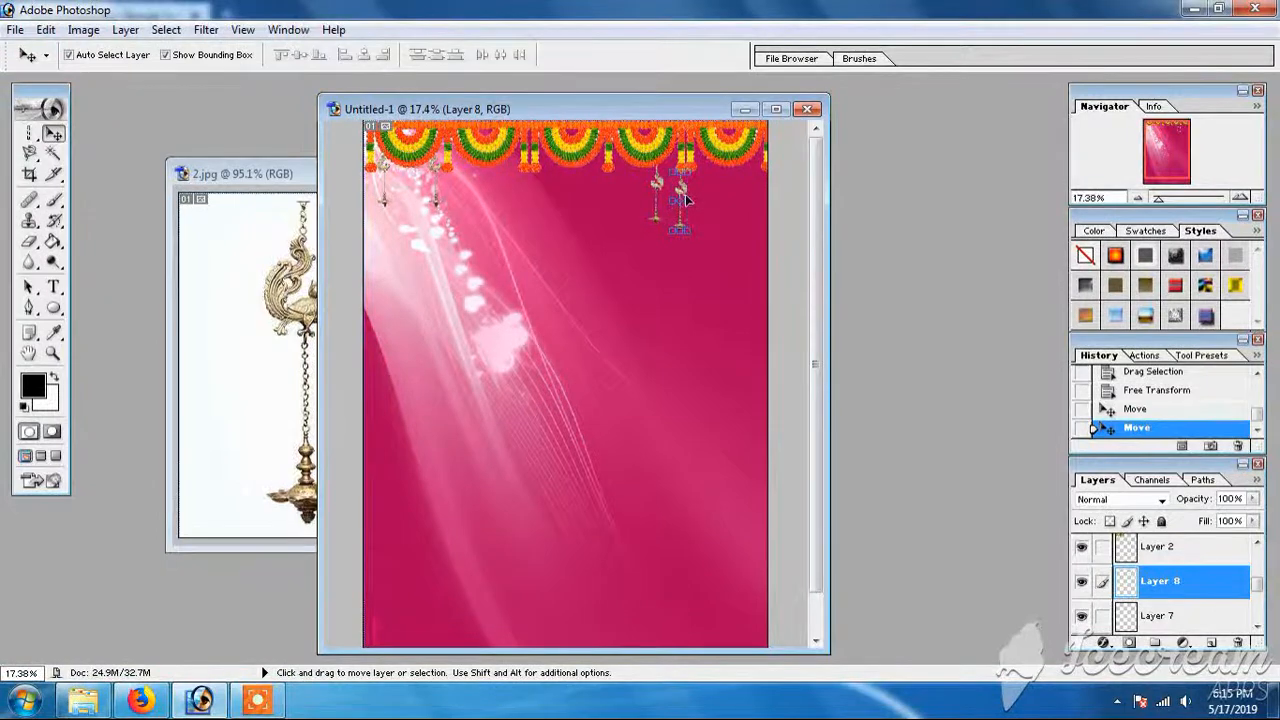
pyautogui.moveTo(685, 194); pyautogui.dragTo(740, 196)
# Raise the third lamp closer to the garland and shift the second lamp under the left side of the second swag.
pyautogui.moveTo(656, 185)
pyautogui.mouseDown()
pyautogui.moveTo(688, 187)
pyautogui.moveTo(664, 176)
pyautogui.mouseUp()
pyautogui.moveTo(443, 172); pyautogui.dragTo(453, 178)
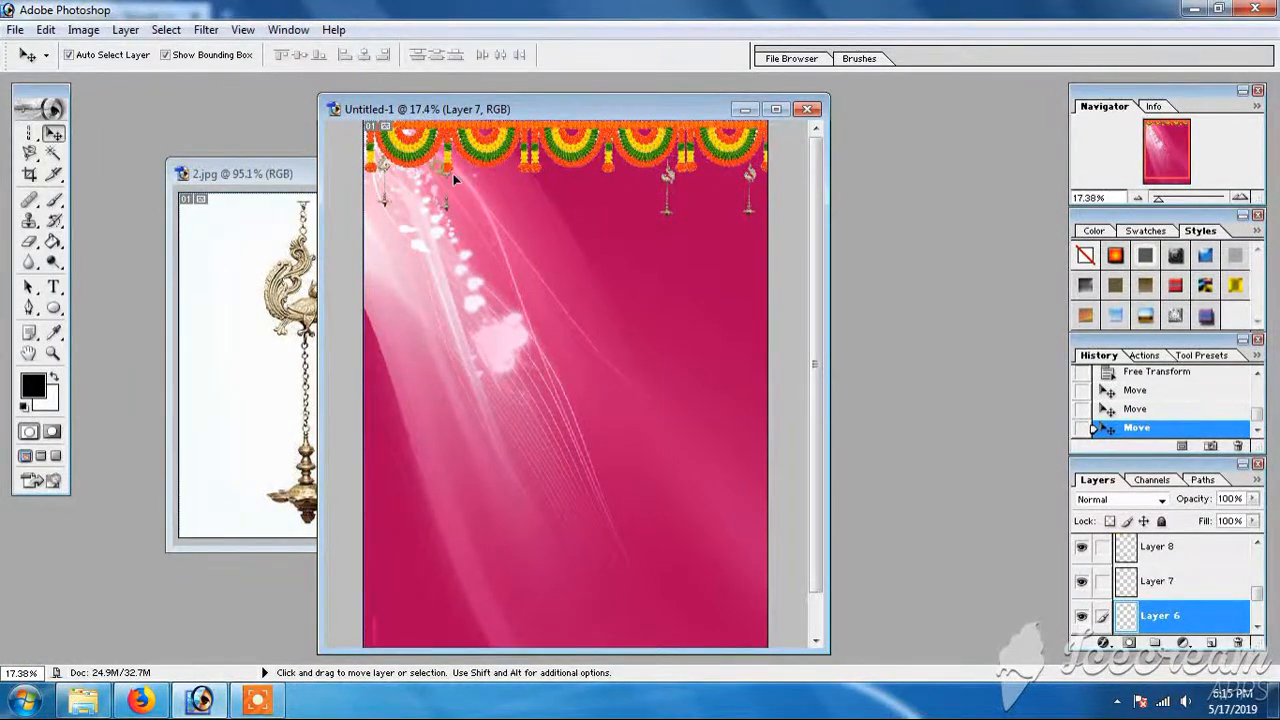
pyautogui.moveTo(463, 173); pyautogui.dragTo(465, 173)
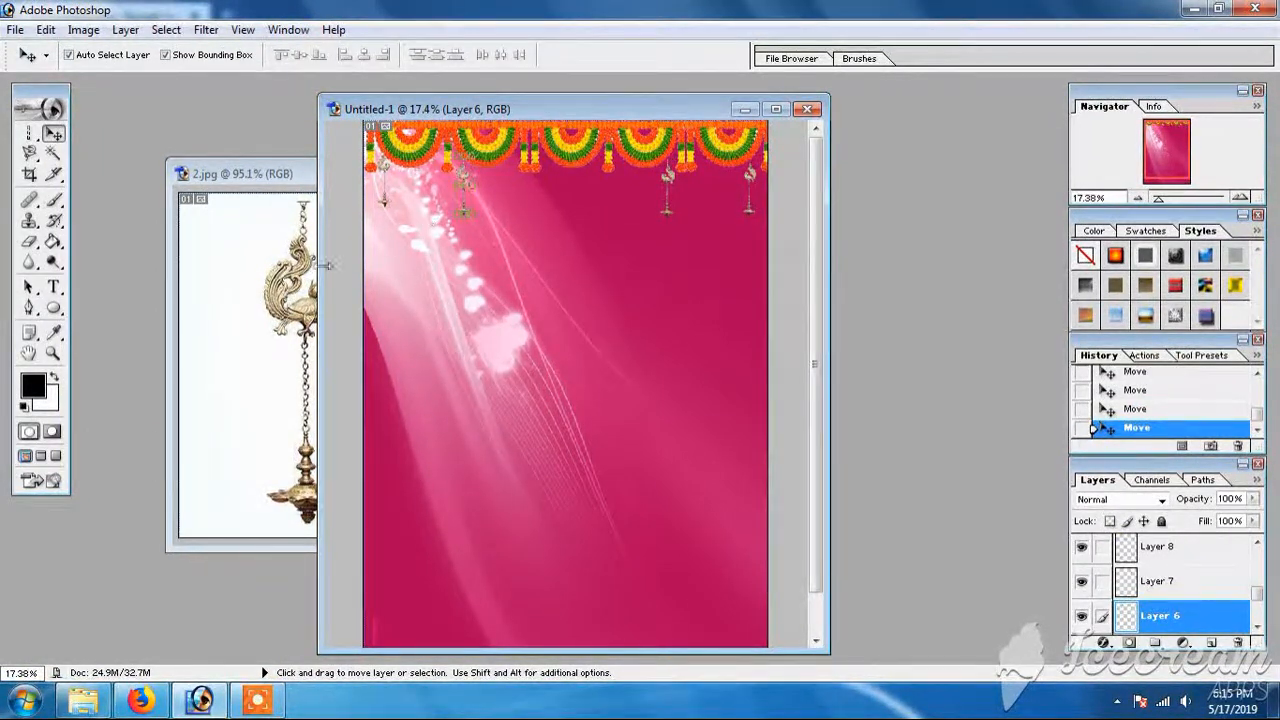
# Close the lamp image 2.jpg without saving its changes.
pyautogui.click(292, 295)
pyautogui.click(437, 174)
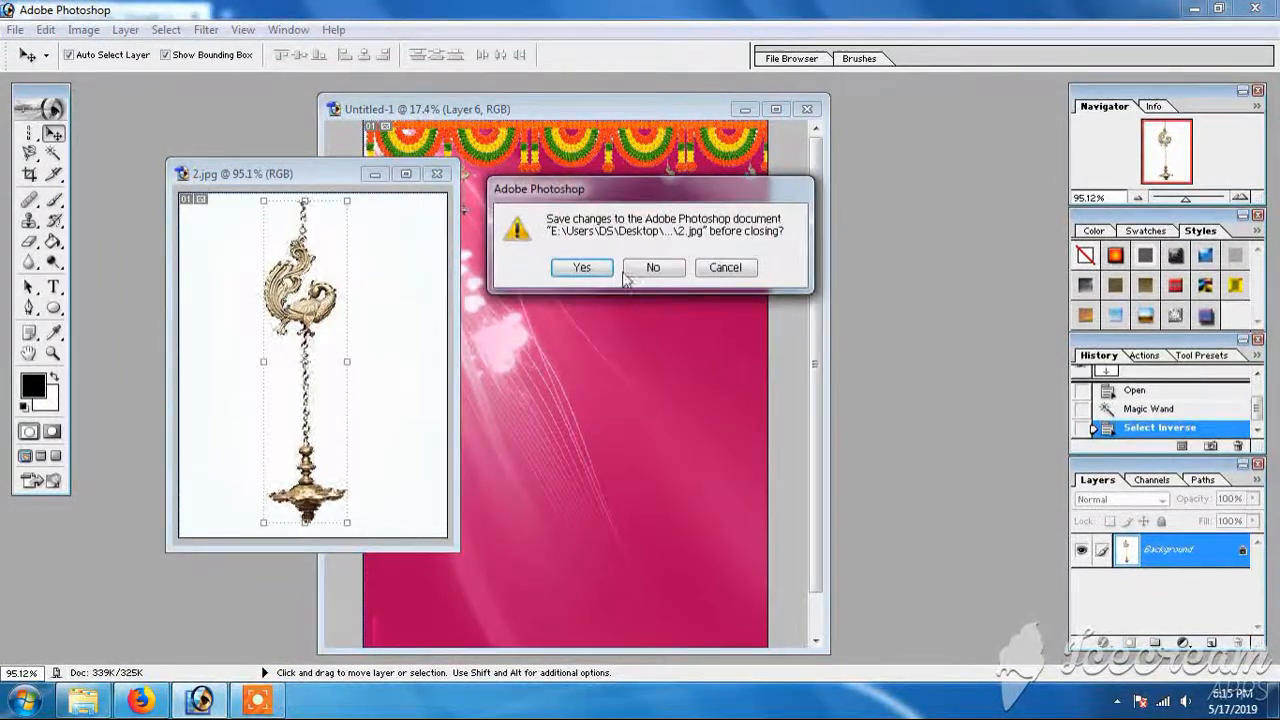
pyautogui.click(651, 267)
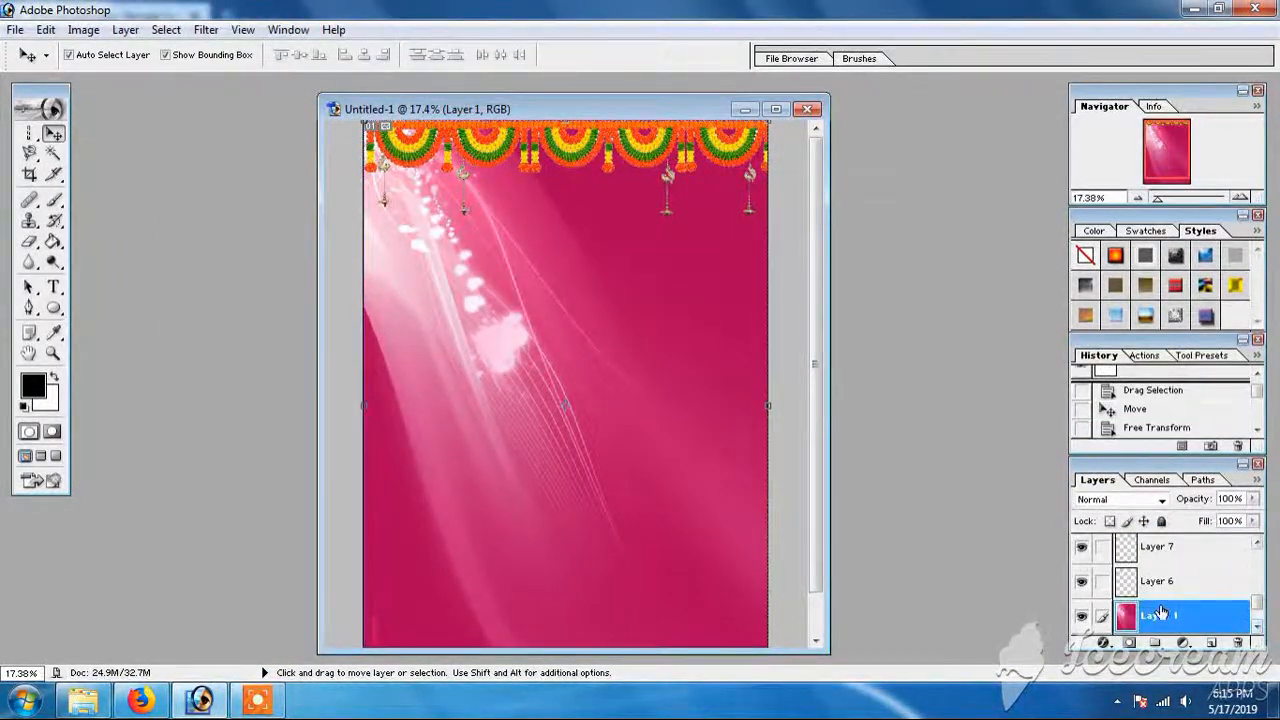
# Apply Color Balance to the pink background on Layer 1 with the Cyan-Red midtone level at -22.
pyautogui.click(125, 30)
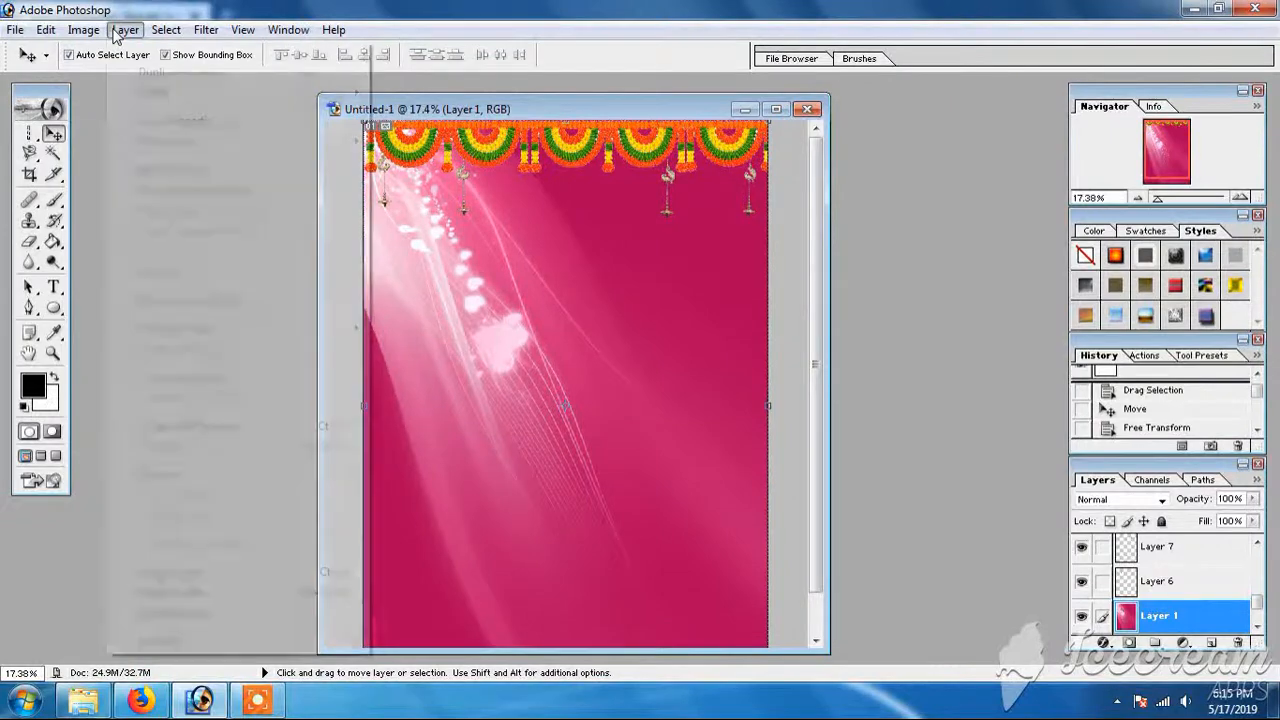
pyautogui.moveTo(86, 34)
pyautogui.moveTo(105, 85)
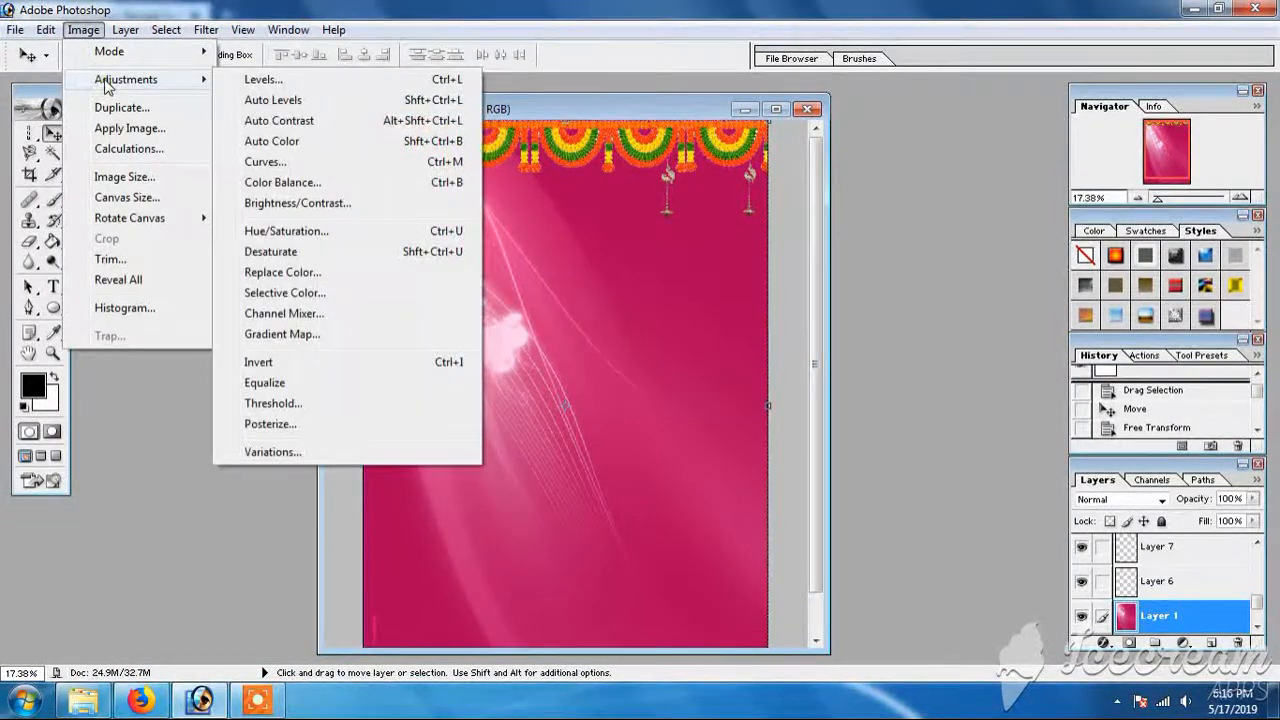
pyautogui.click(284, 186)
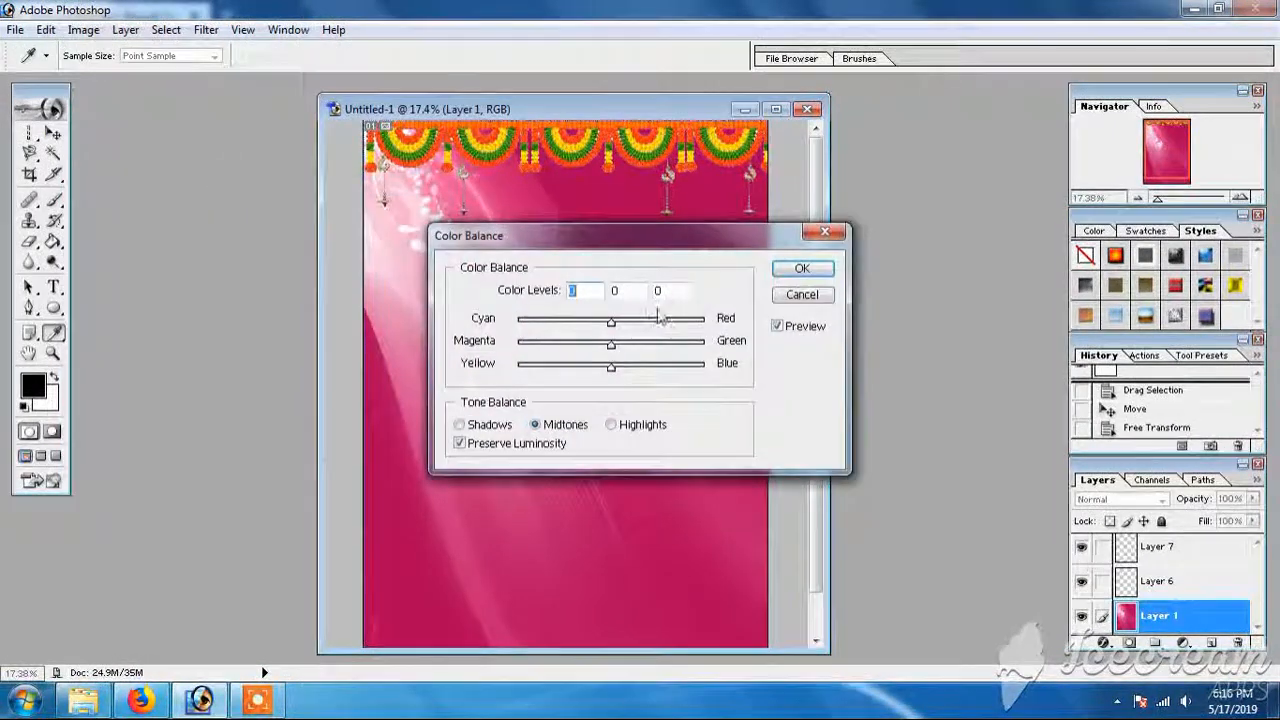
pyautogui.moveTo(757, 250); pyautogui.dragTo(961, 271)
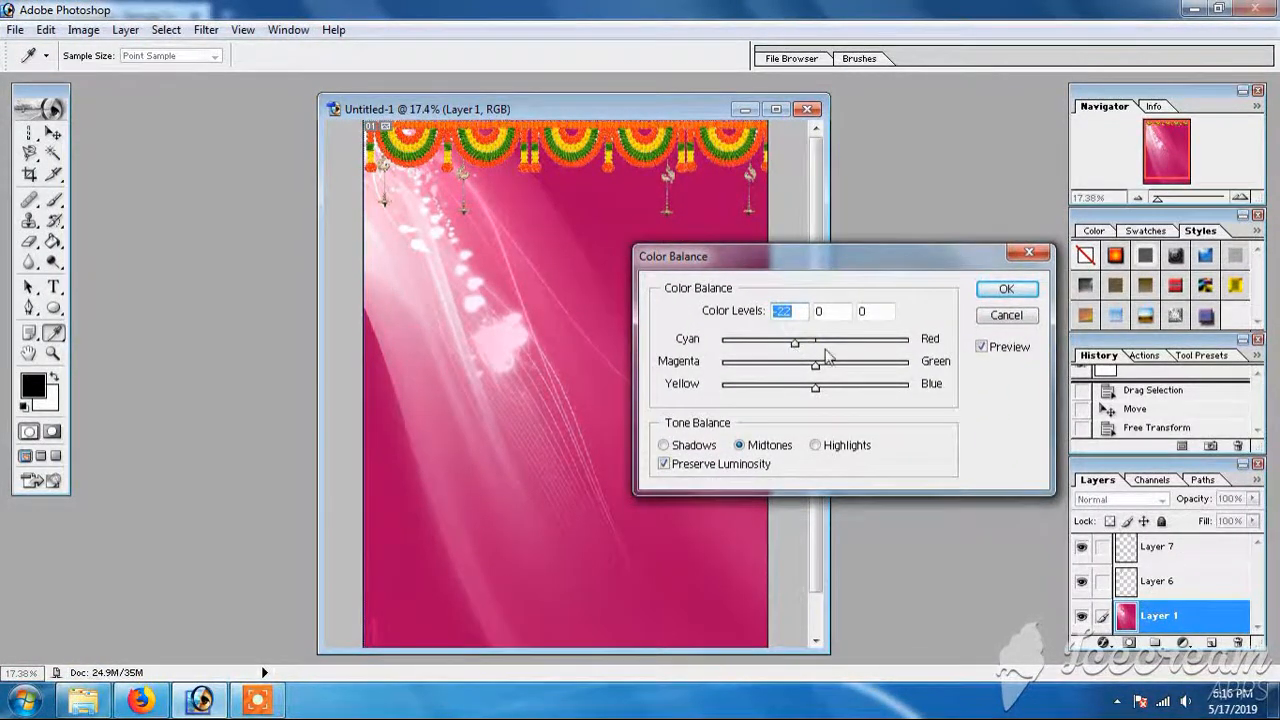
pyautogui.click(1006, 290)
pyautogui.press('v')
# Darken the background layer with an RGB Curves point at input 150 and output 95.
pyautogui.click(84, 31)
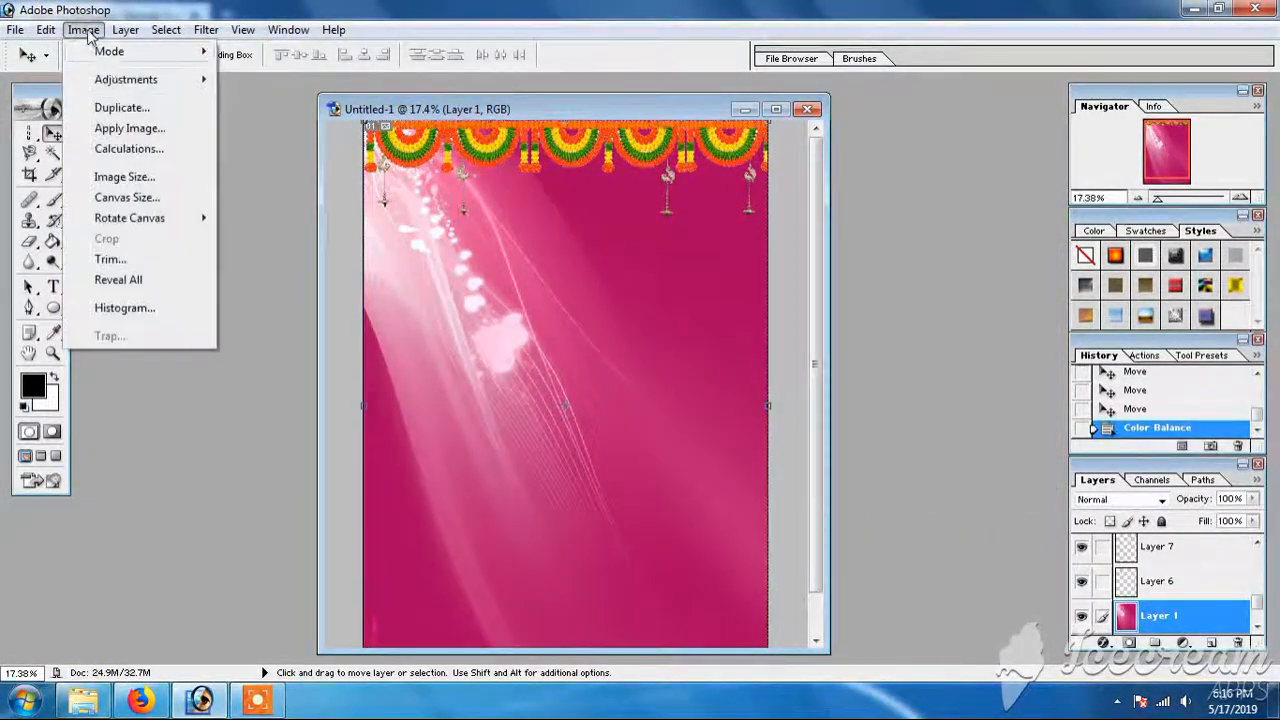
pyautogui.moveTo(112, 82)
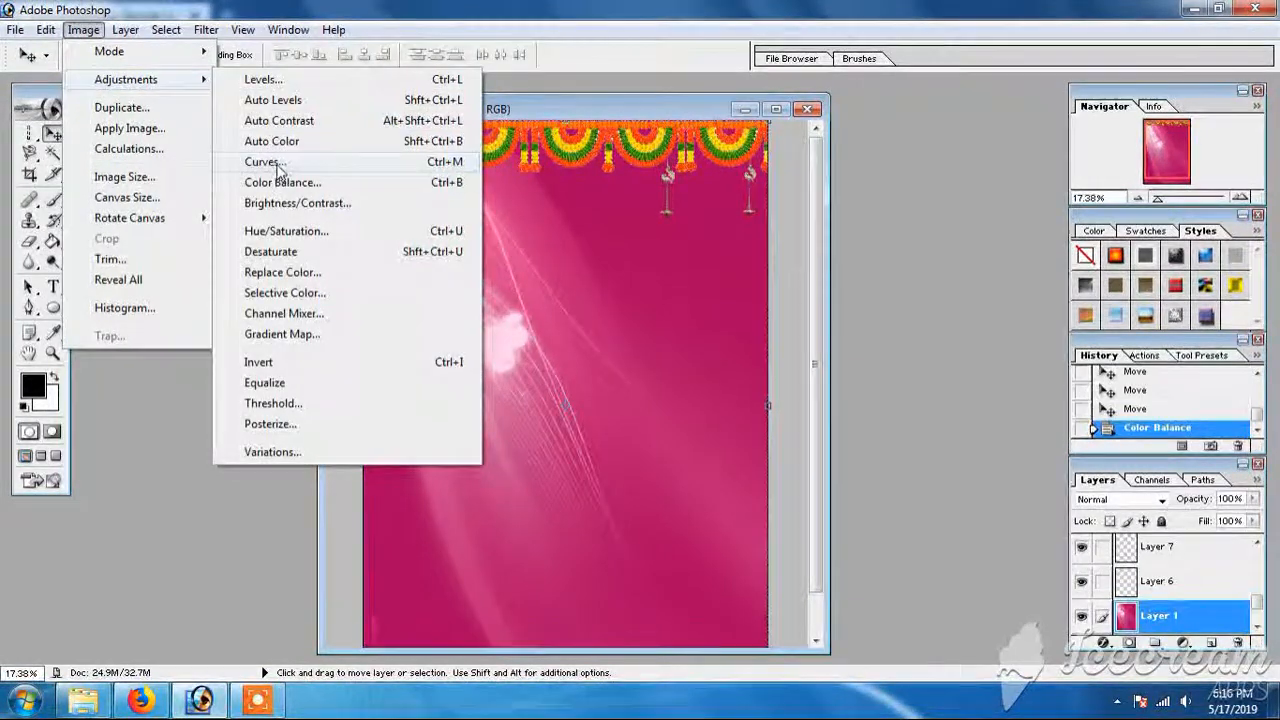
pyautogui.click(274, 162)
pyautogui.moveTo(600, 191); pyautogui.dragTo(775, 191)
pyautogui.moveTo(815, 298); pyautogui.dragTo(800, 345)
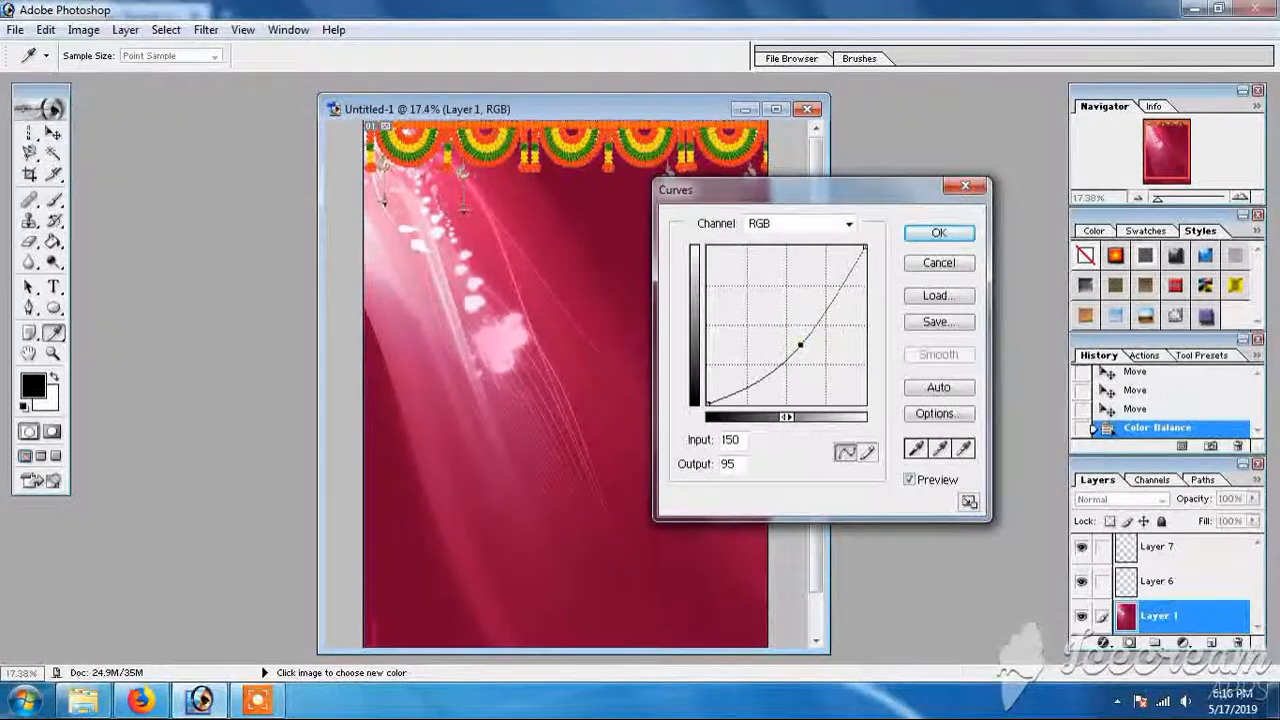
pyautogui.click(939, 232)
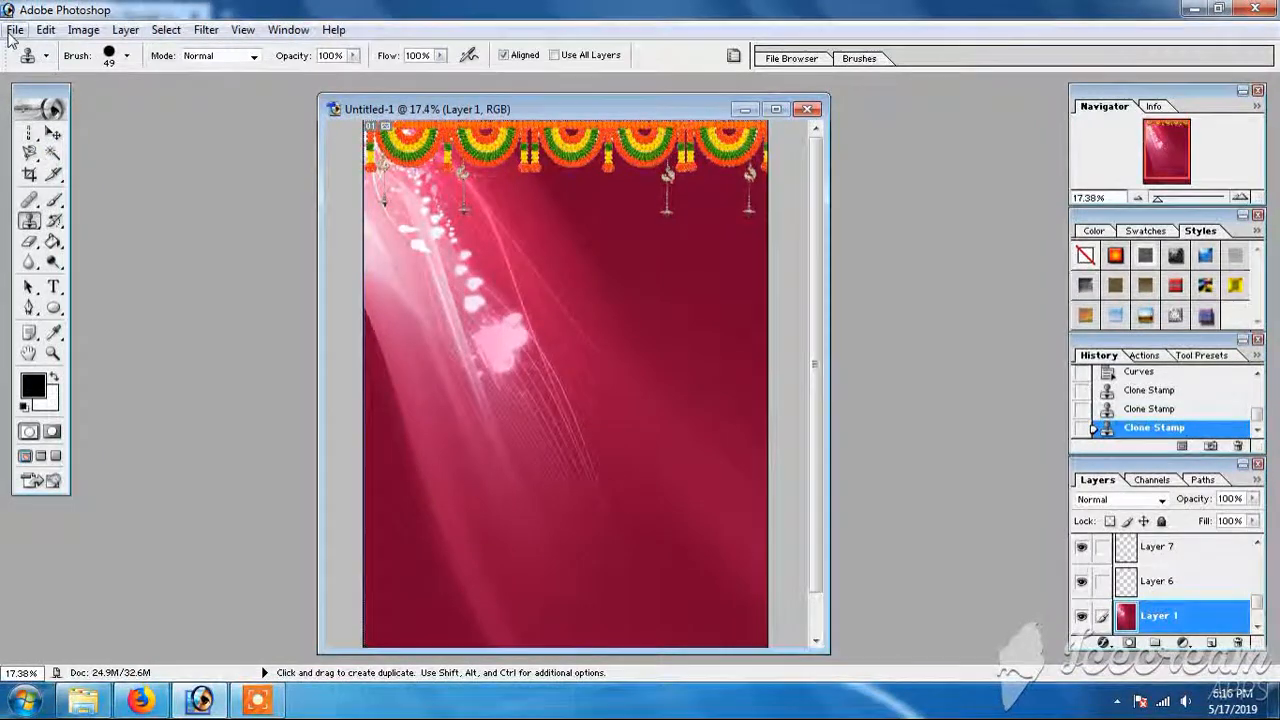
# Open the image e555663f729360626b11823fc4476273 of the golden tray with two petal bowls from the invi folder.
pyautogui.click(13, 31)
pyautogui.click(38, 75)
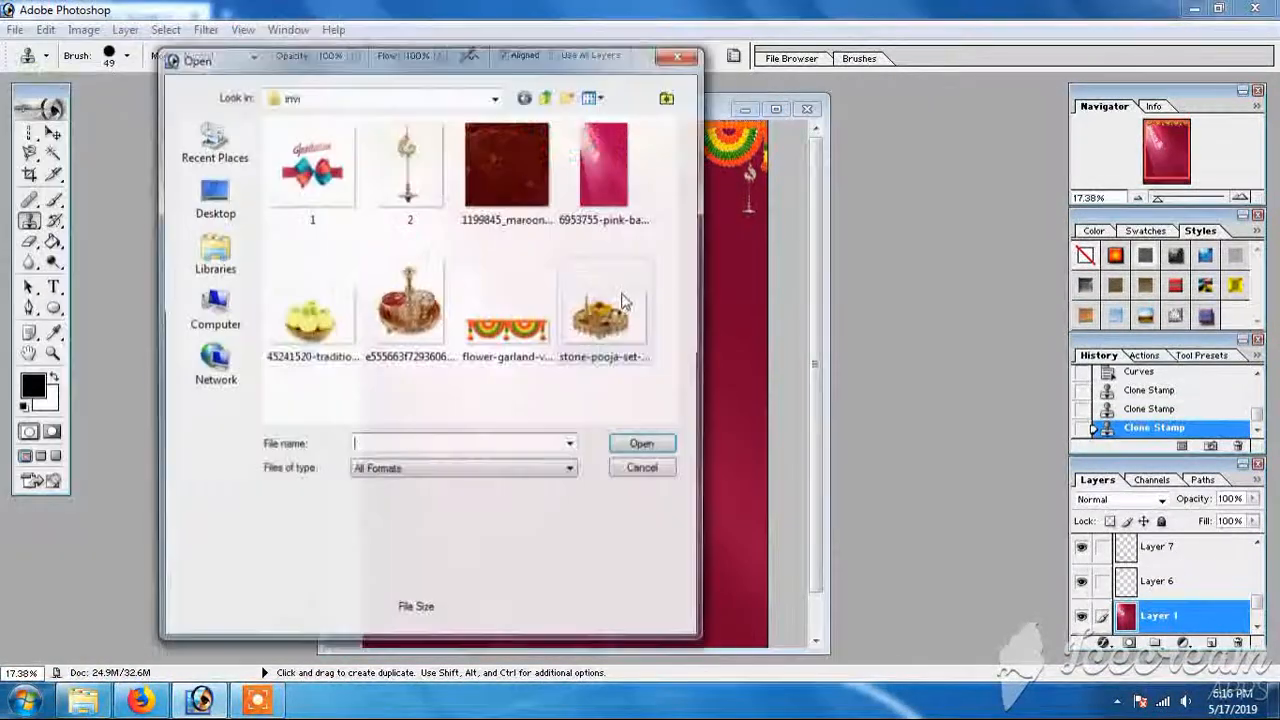
pyautogui.click(410, 300)
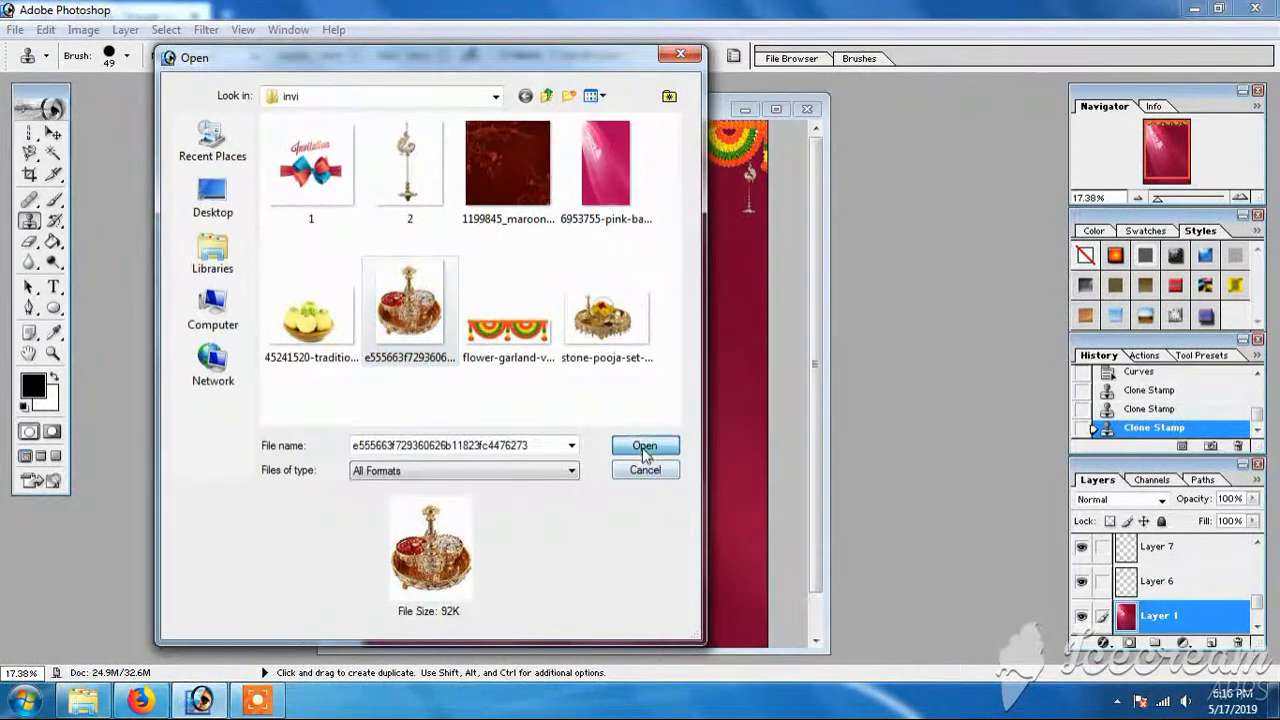
pyautogui.click(645, 446)
# Select the white background around the golden tray with the Magic Wand and invert the selection.
pyautogui.click(54, 157)
pyautogui.click(226, 252)
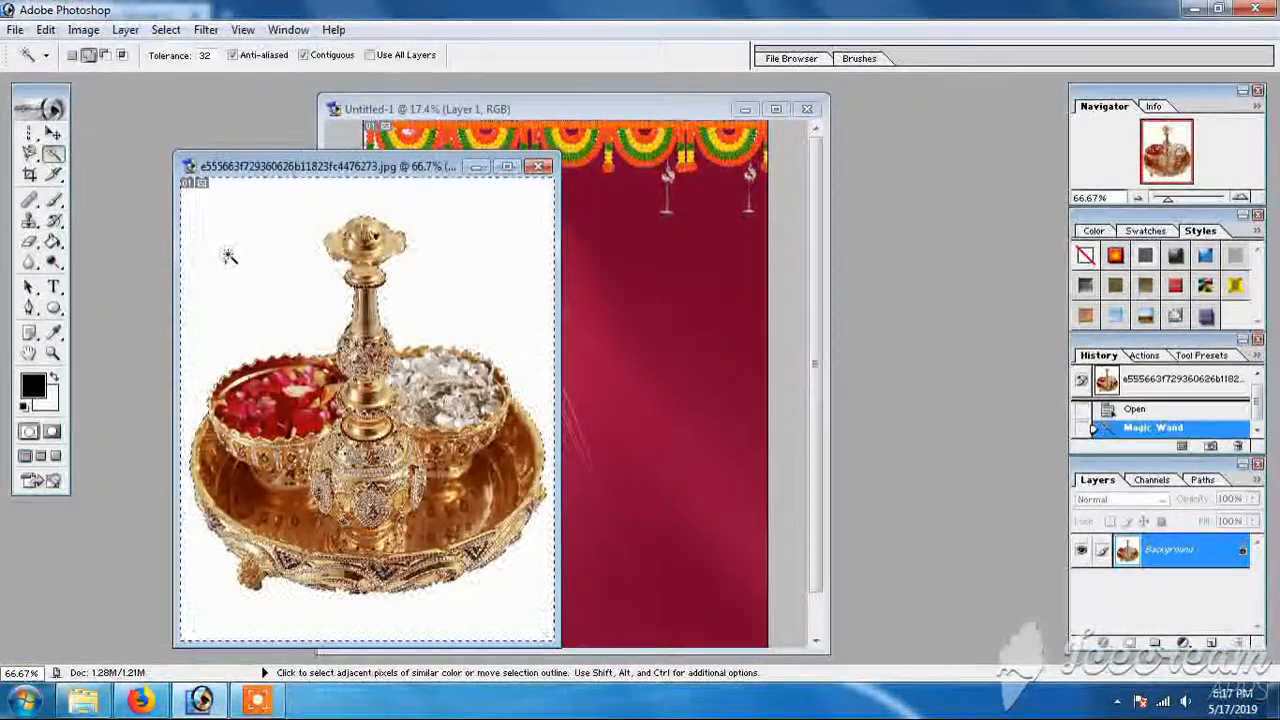
pyautogui.rightClick(228, 257)
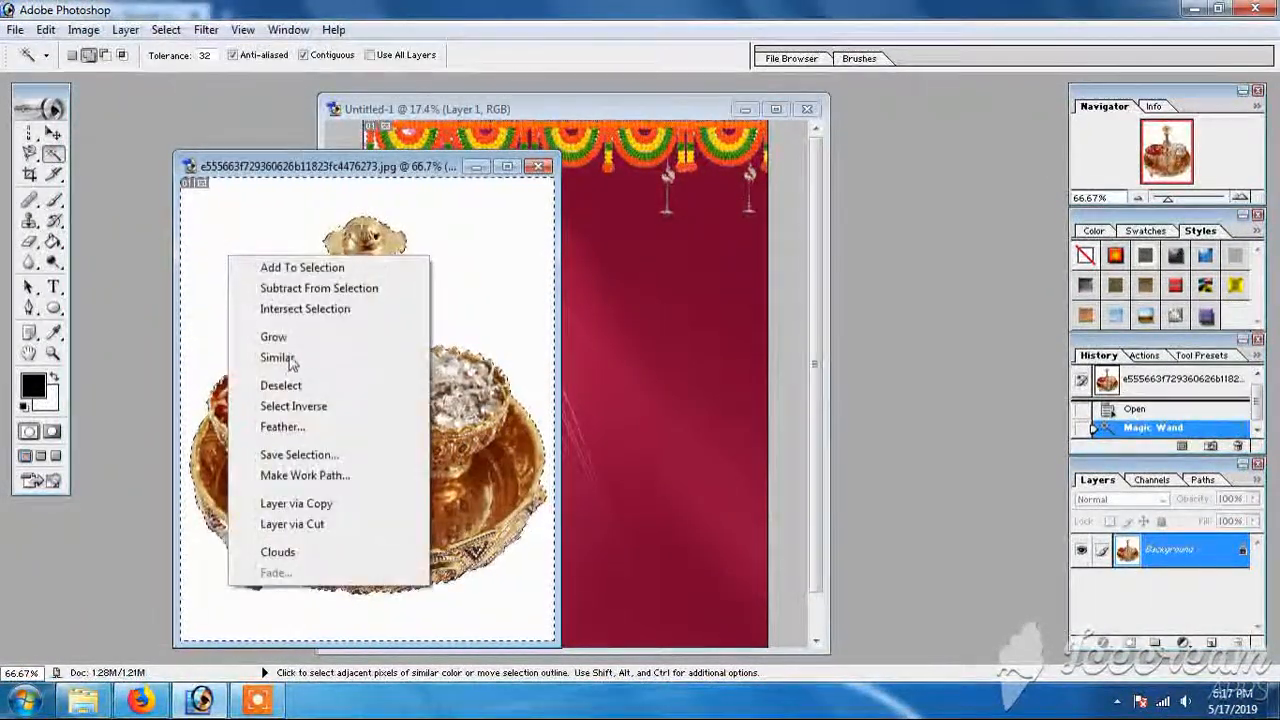
pyautogui.click(290, 404)
# Copy the selected tray to the lower-left area of the card and close its source image without saving.
pyautogui.press('v')
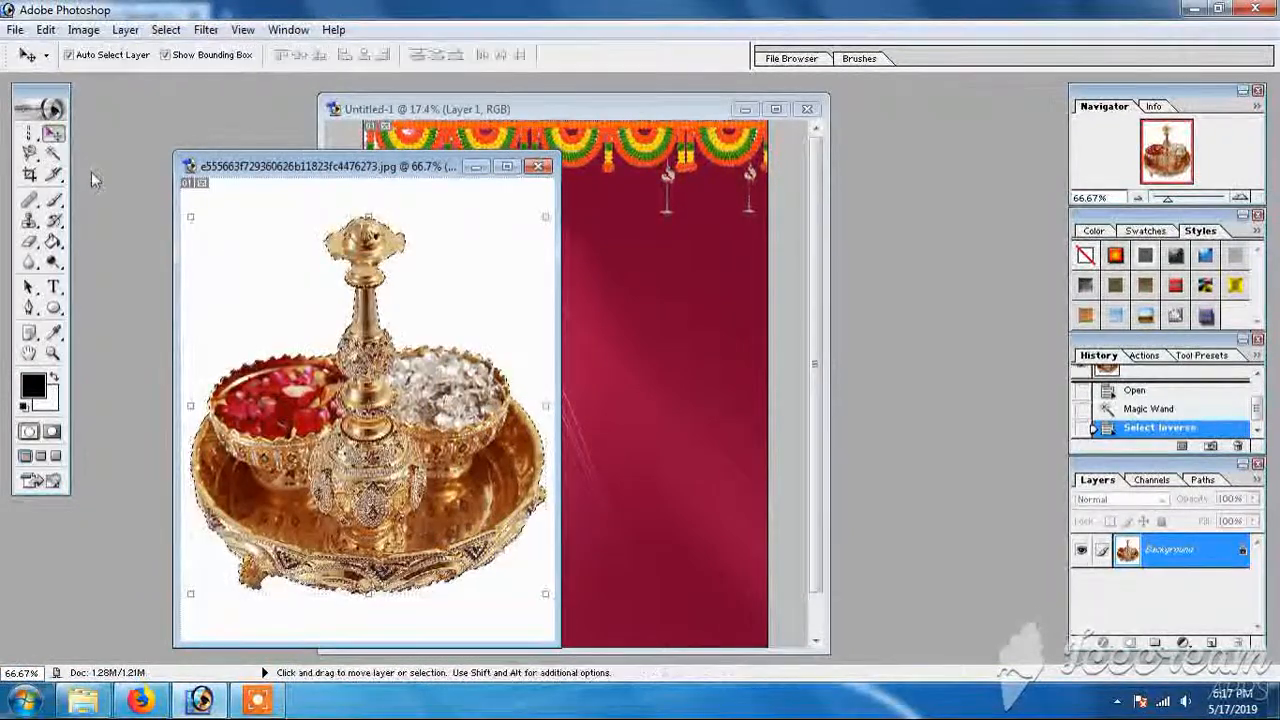
pyautogui.moveTo(330, 585); pyautogui.dragTo(420, 545)
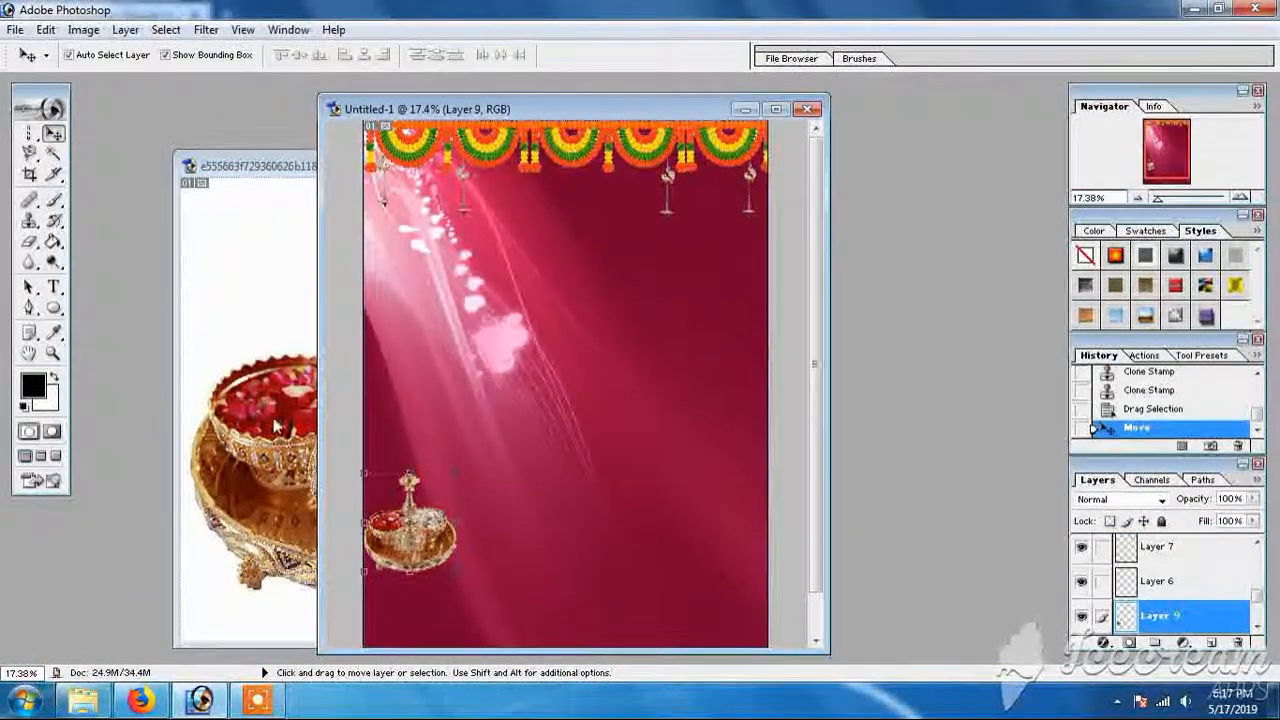
pyautogui.click(256, 312)
pyautogui.click(538, 167)
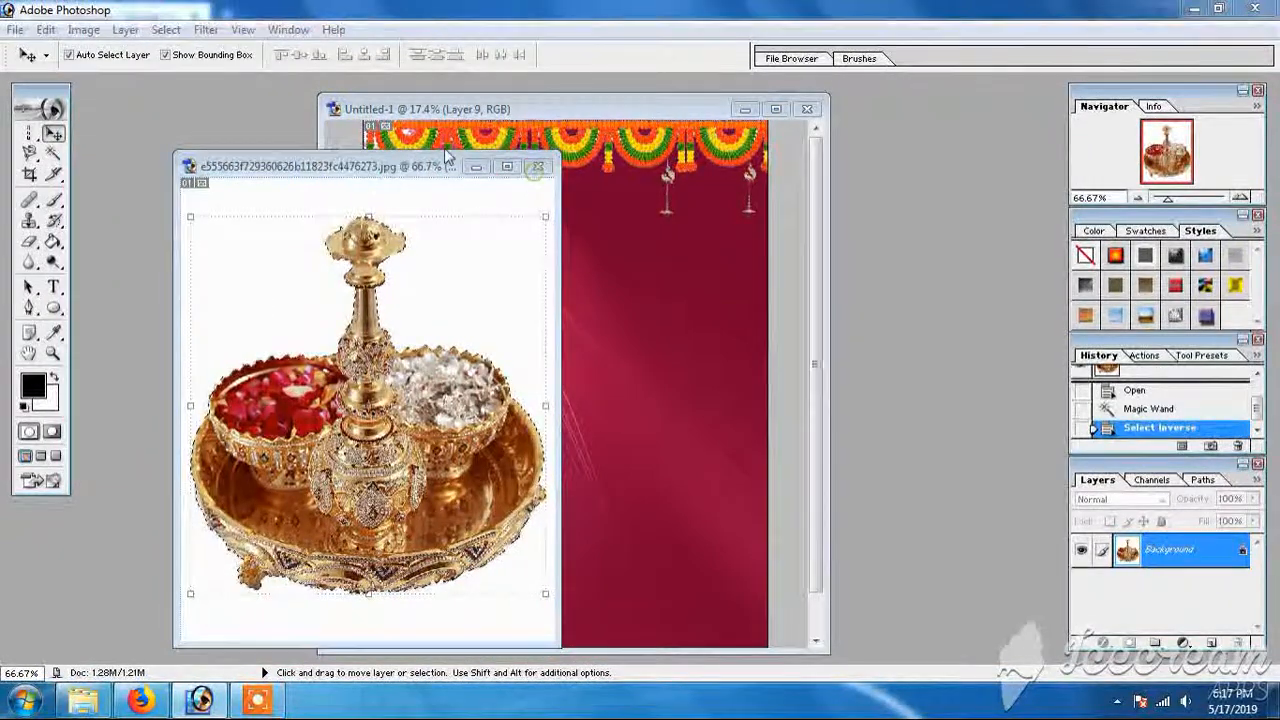
pyautogui.click(655, 275)
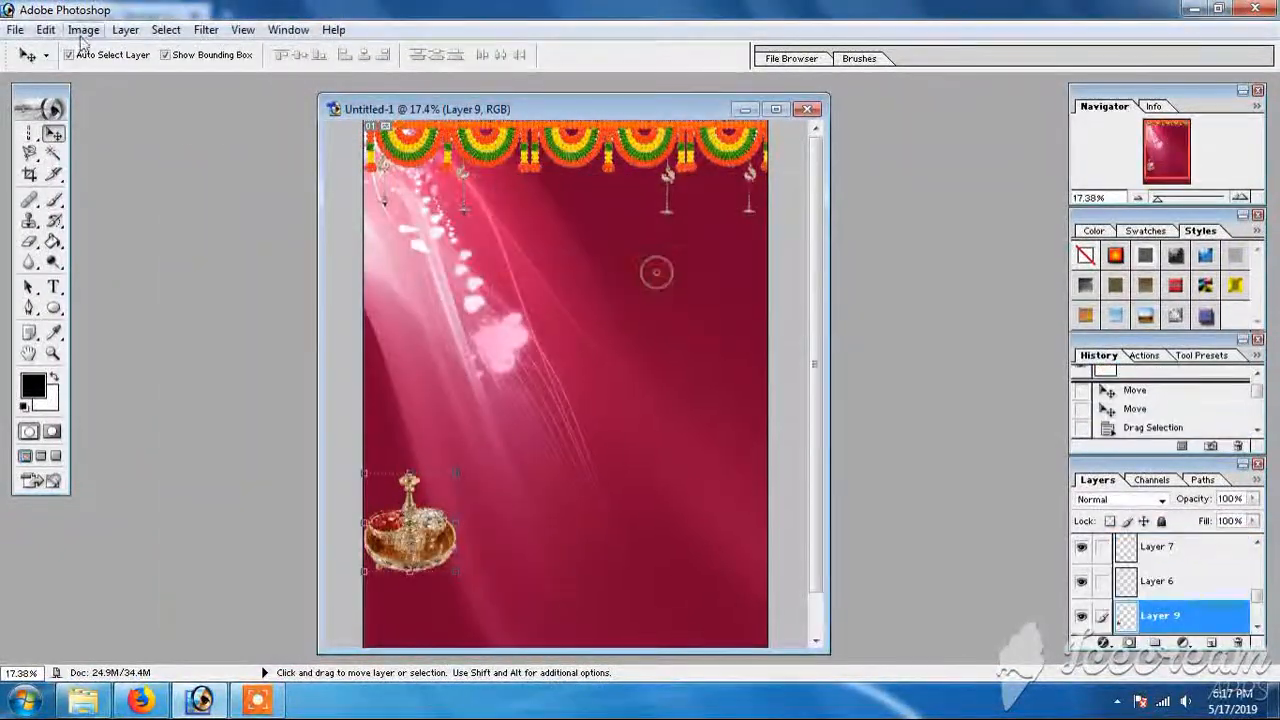
# Open the stone-pooja-set-500x500 image from the invi folder.
pyautogui.click(18, 30)
pyautogui.click(45, 69)
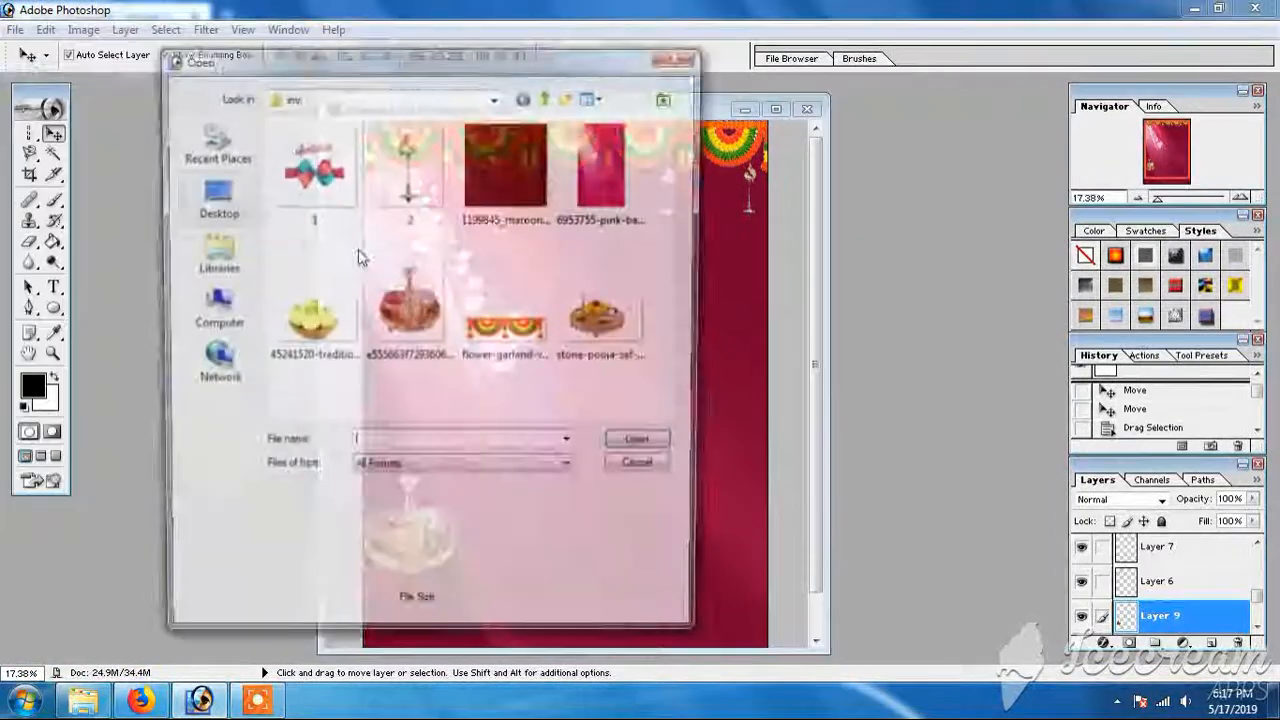
pyautogui.doubleClick(604, 333)
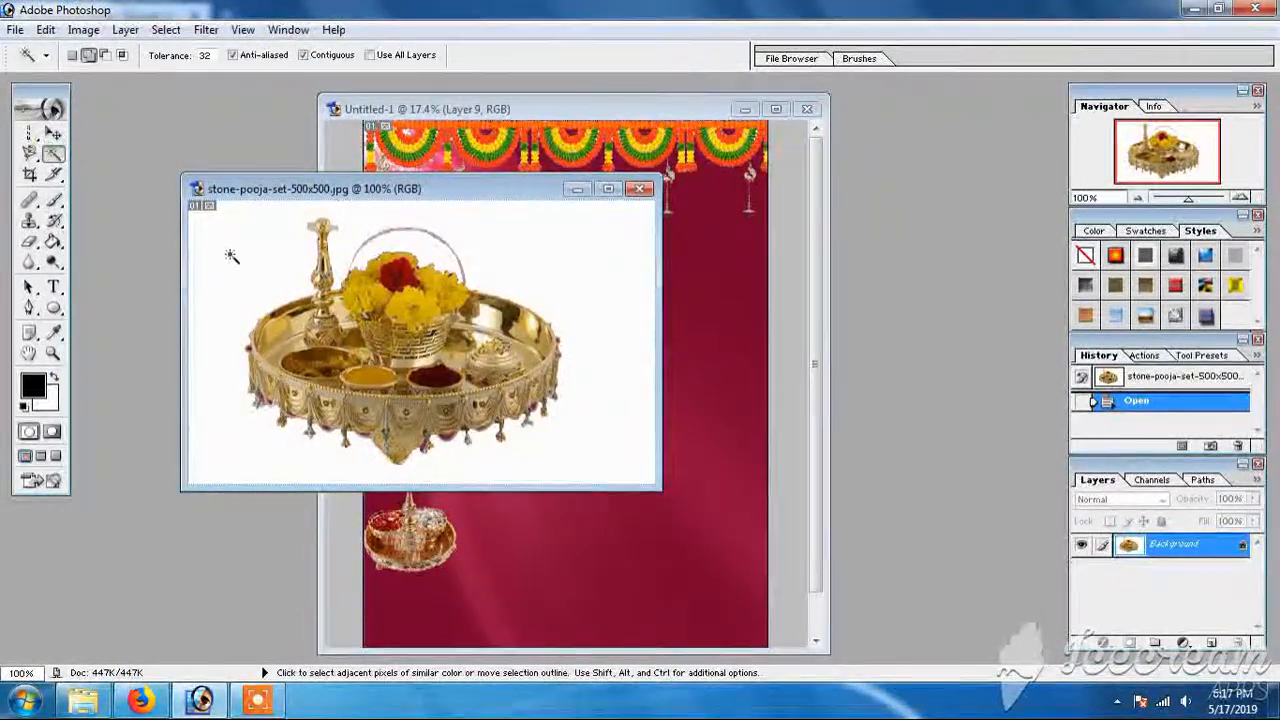
# Select the white background and the area inside the basket handle with the Magic Wand, and invert the selection to isolate the pooja set.
pyautogui.click(231, 256)
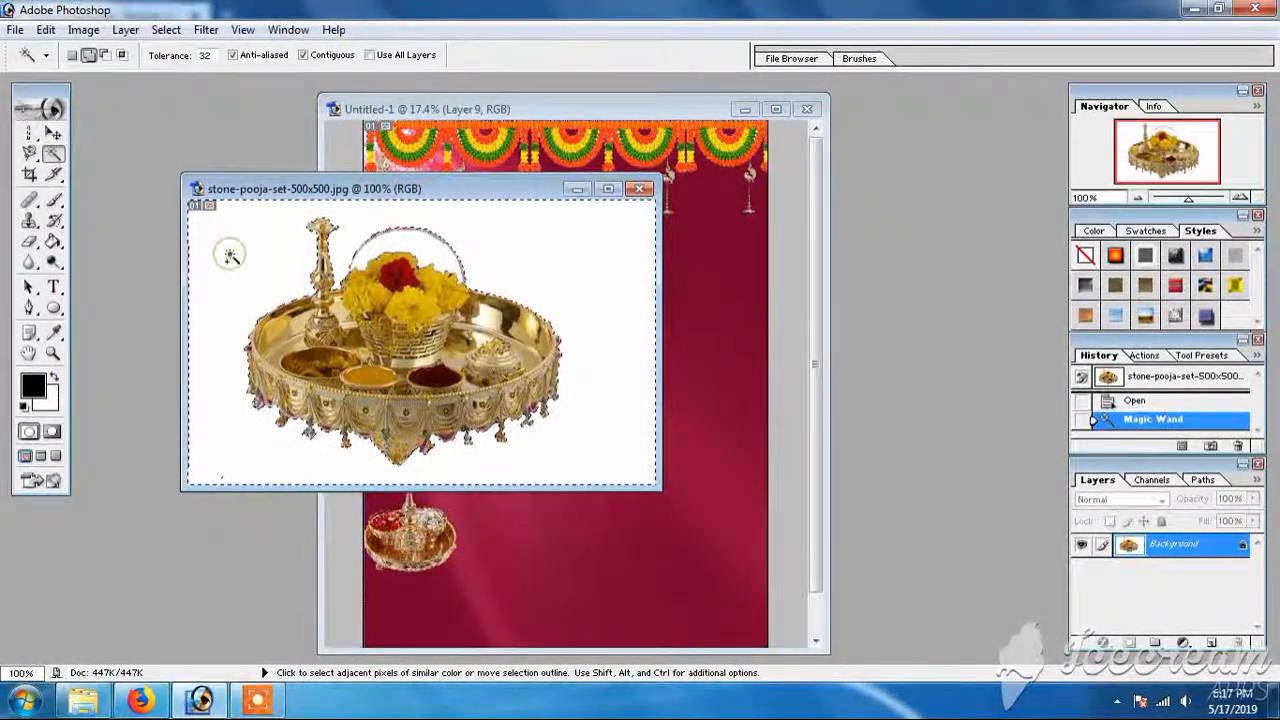
pyautogui.rightClick(232, 257)
pyautogui.click(376, 243)
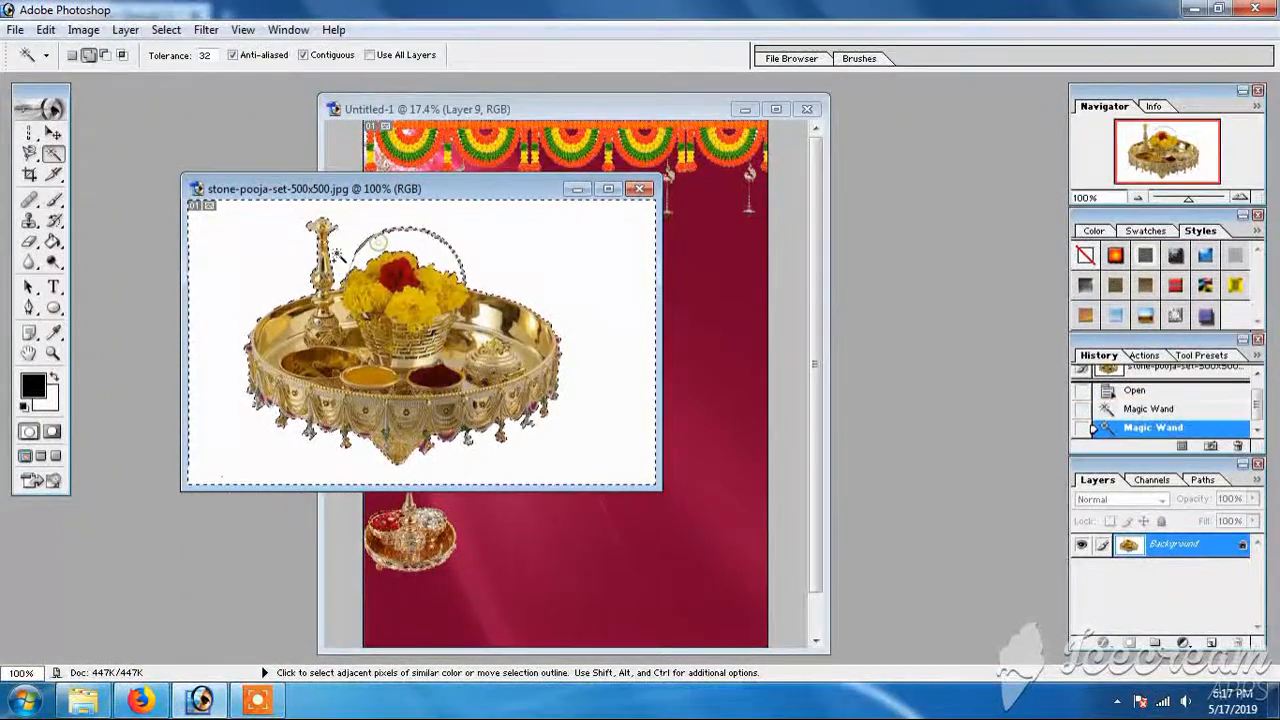
pyautogui.rightClick(247, 266)
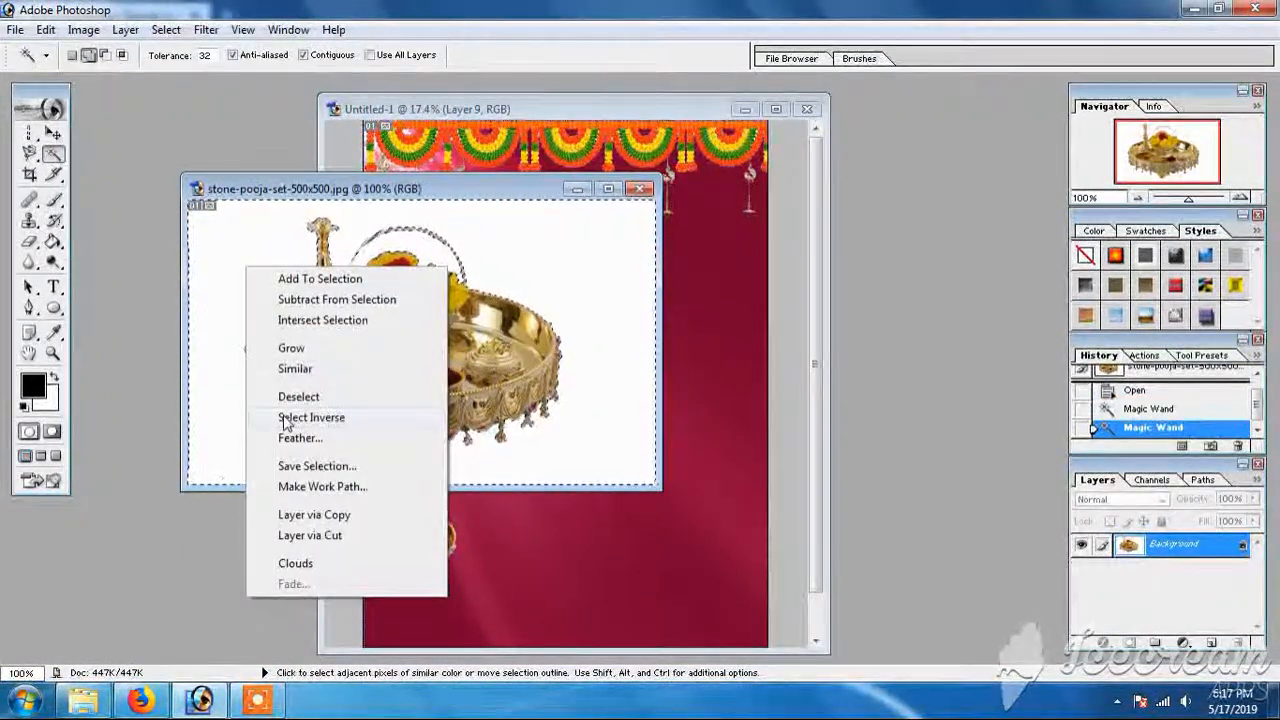
pyautogui.click(305, 417)
# Copy the pooja set to the lower-right area of the card and apply Free Transform to it.
pyautogui.click(53, 134)
pyautogui.moveTo(455, 425); pyautogui.dragTo(679, 562)
pyautogui.press('Return')
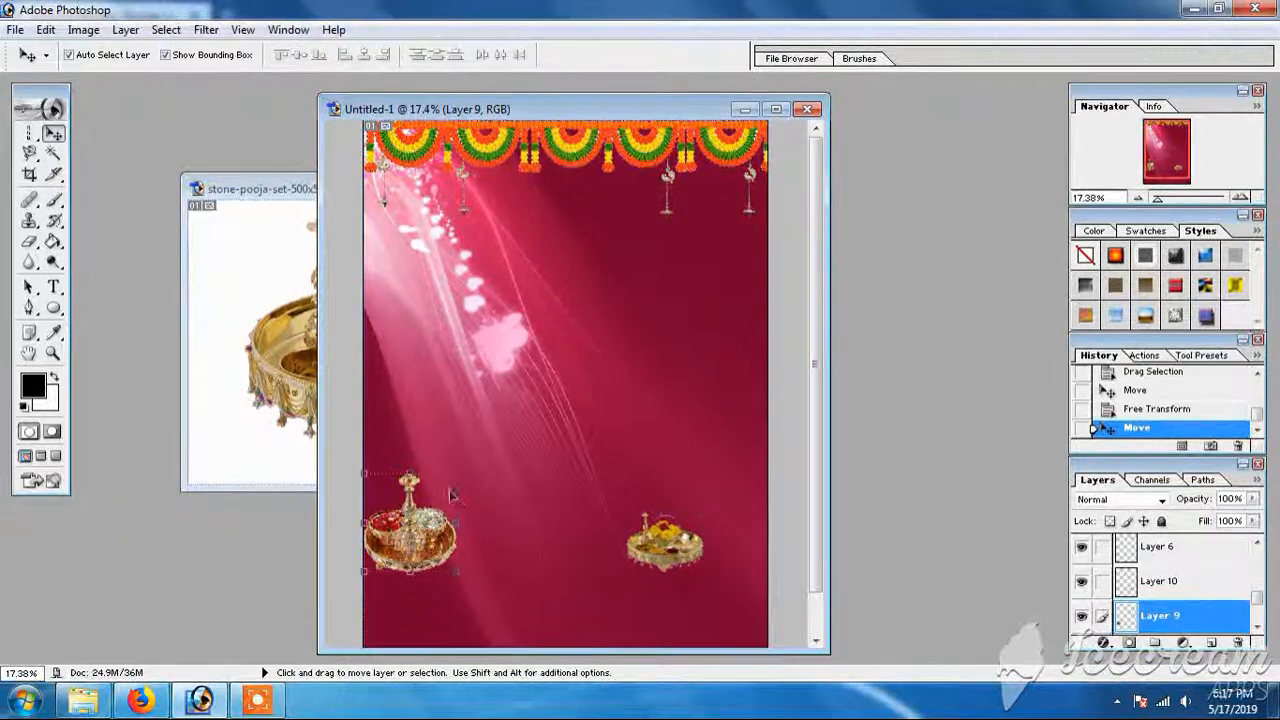
# Close the stone-pooja-set-500x500 image without saving its changes.
pyautogui.moveTo(457, 470); pyautogui.dragTo(446, 485)
pyautogui.click(236, 365)
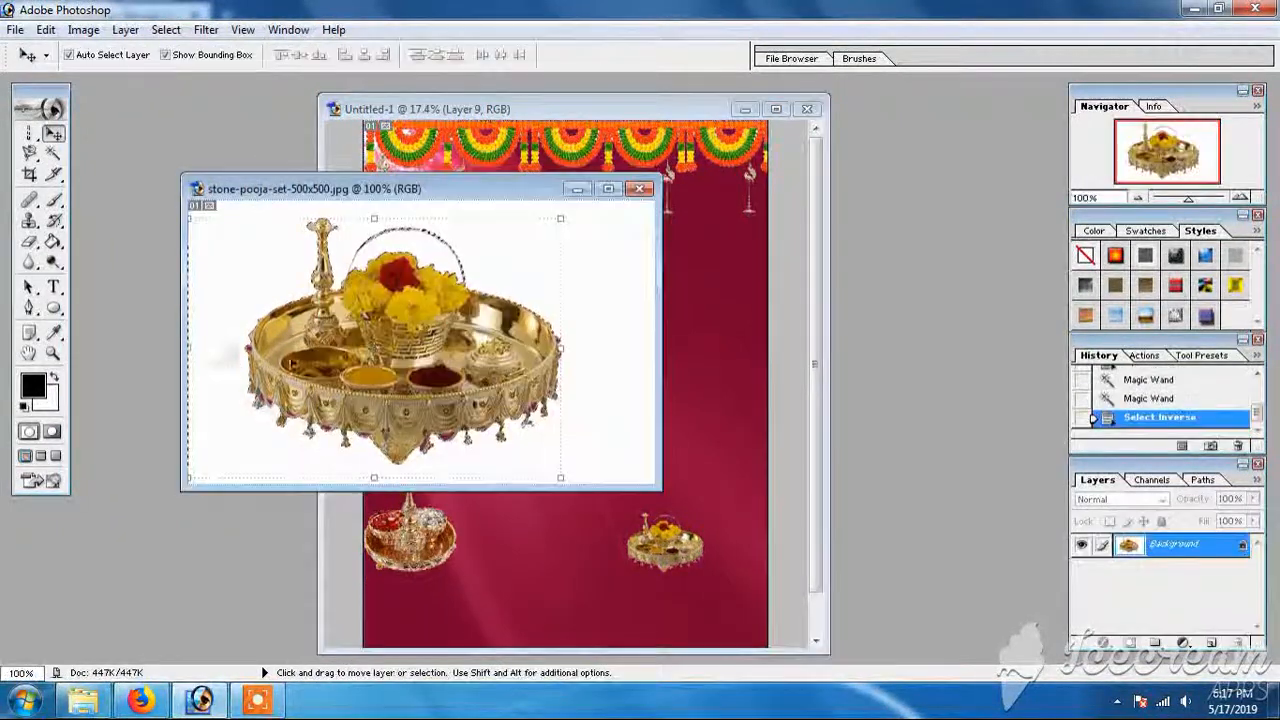
pyautogui.click(646, 189)
pyautogui.click(650, 268)
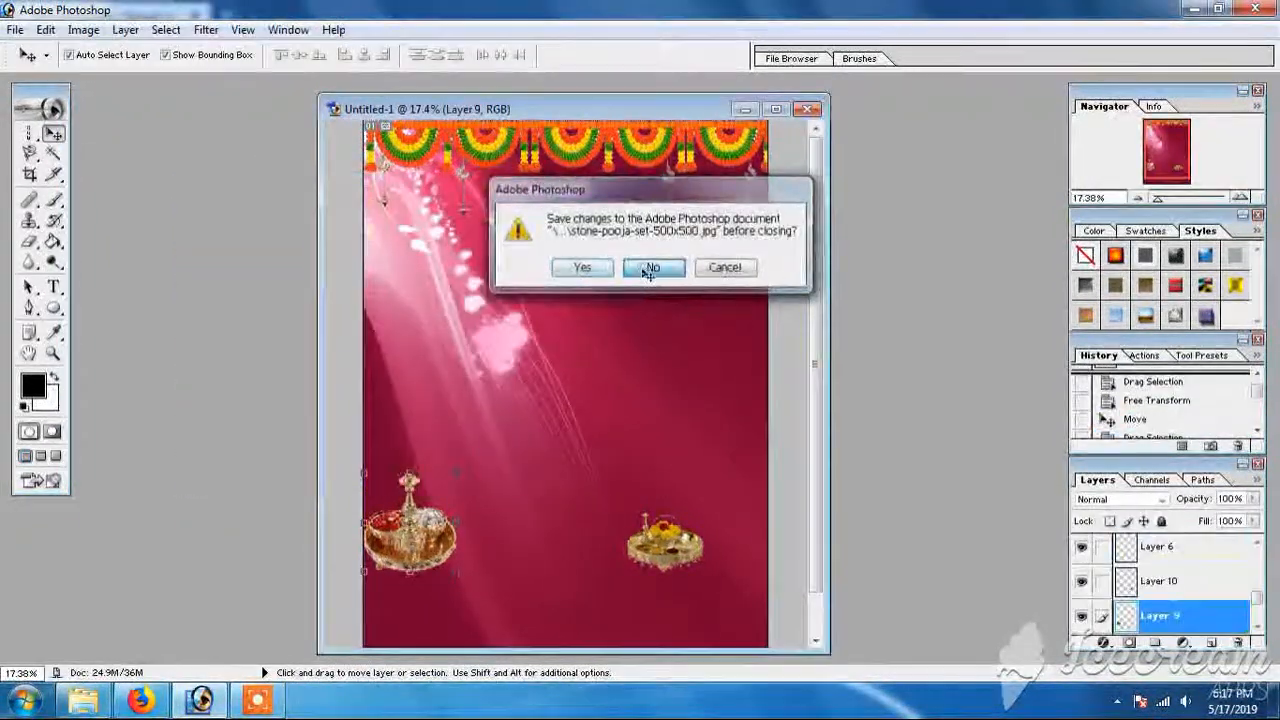
# Open the Invitation ribbon image 1.jpg from the invi folder.
pyautogui.click(16, 30)
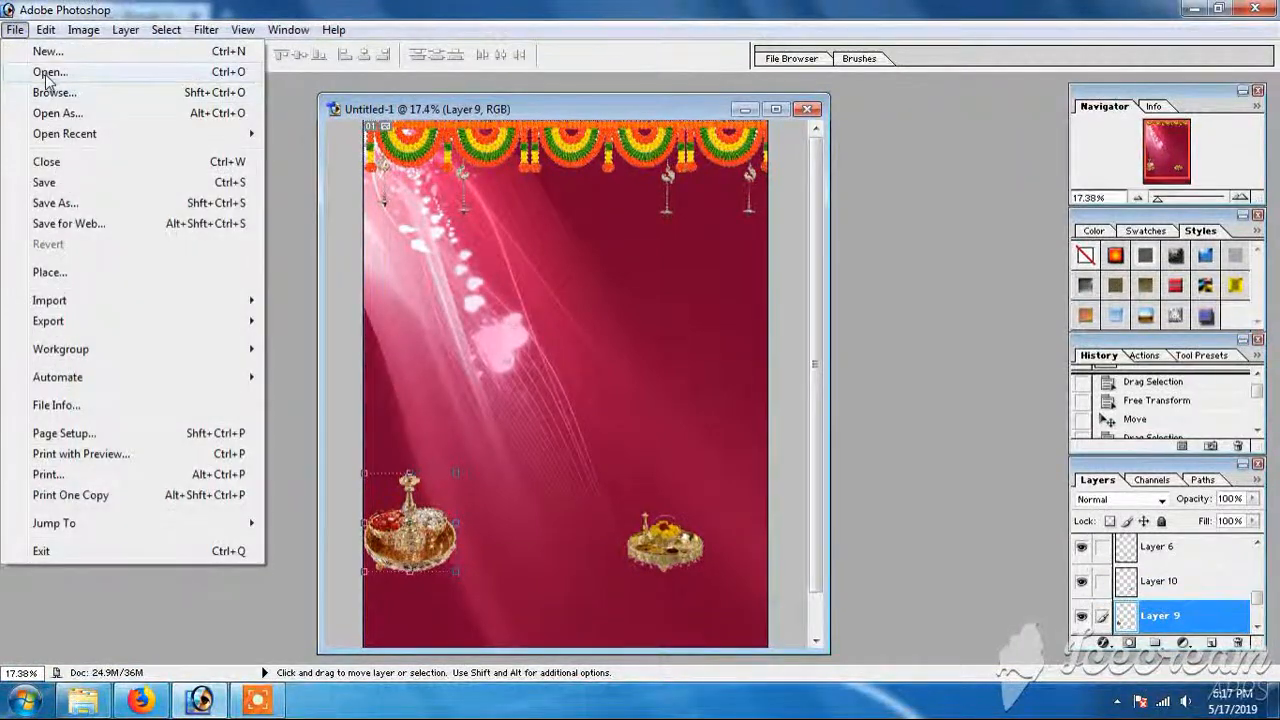
pyautogui.click(46, 74)
pyautogui.click(604, 355)
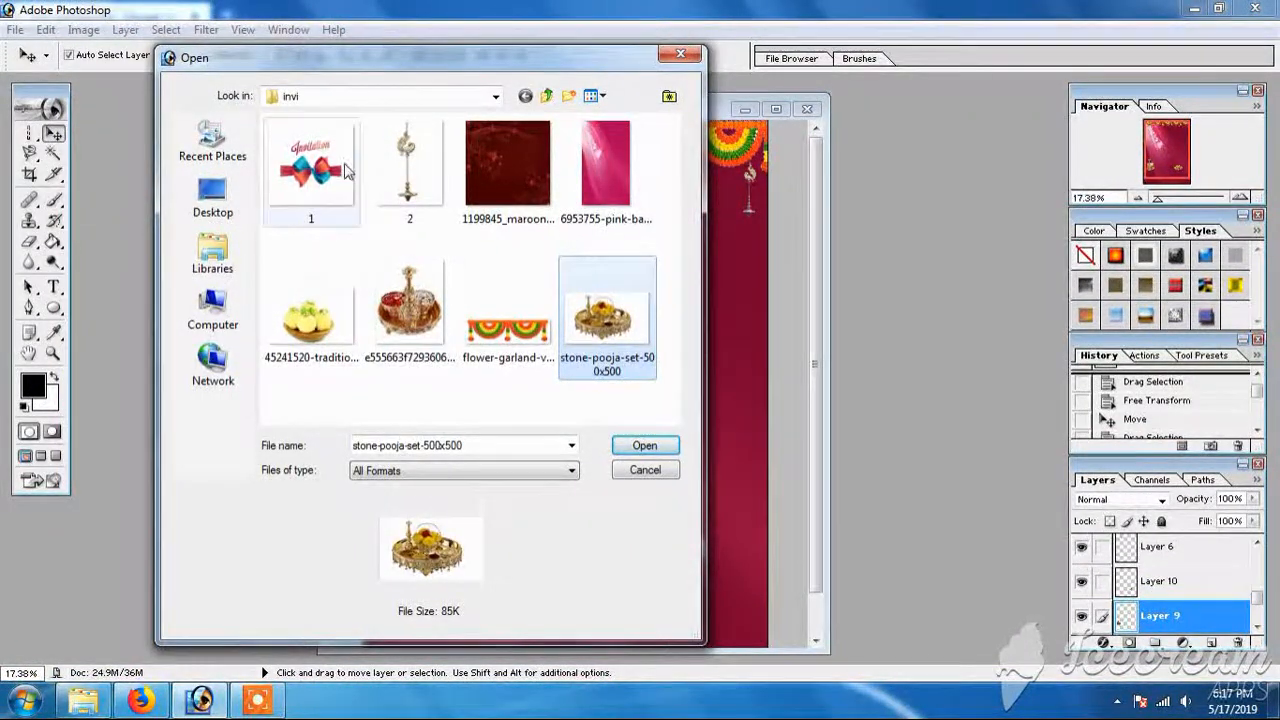
pyautogui.click(312, 165)
pyautogui.click(644, 446)
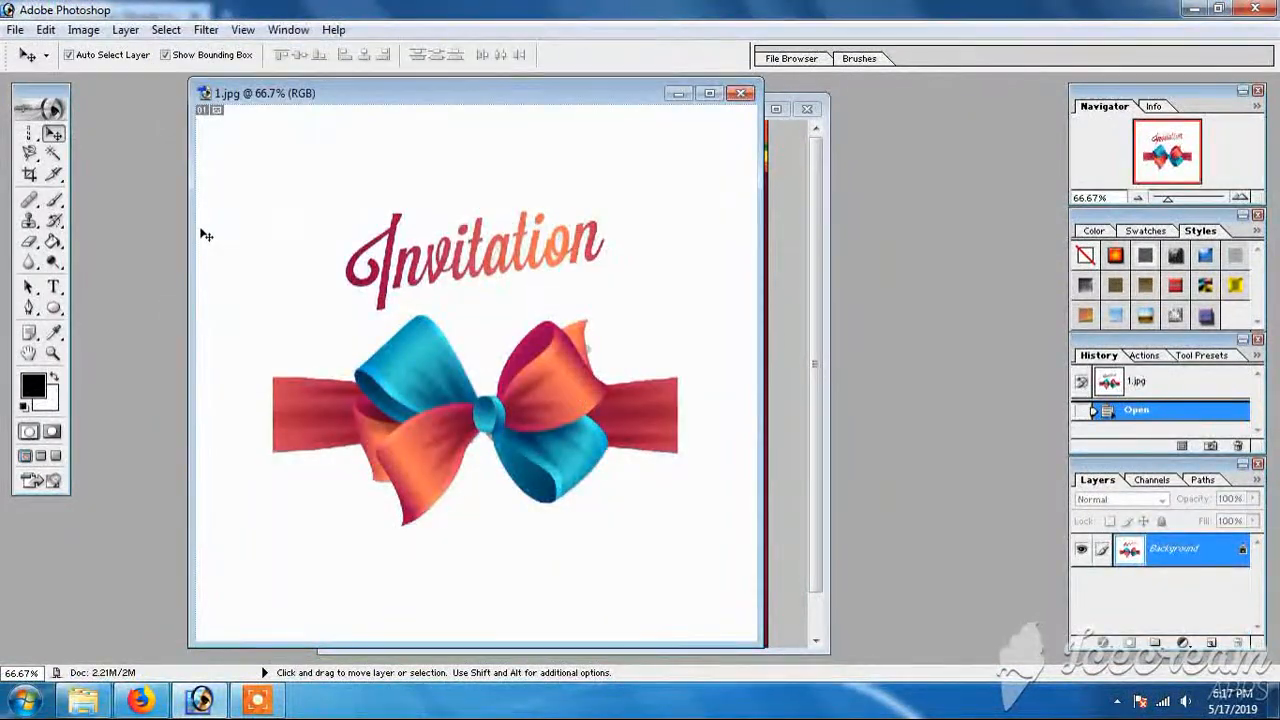
# Crop the 1.jpg image to the Invitation lettering, leaving out the ribbon bow.
pyautogui.click(30, 175)
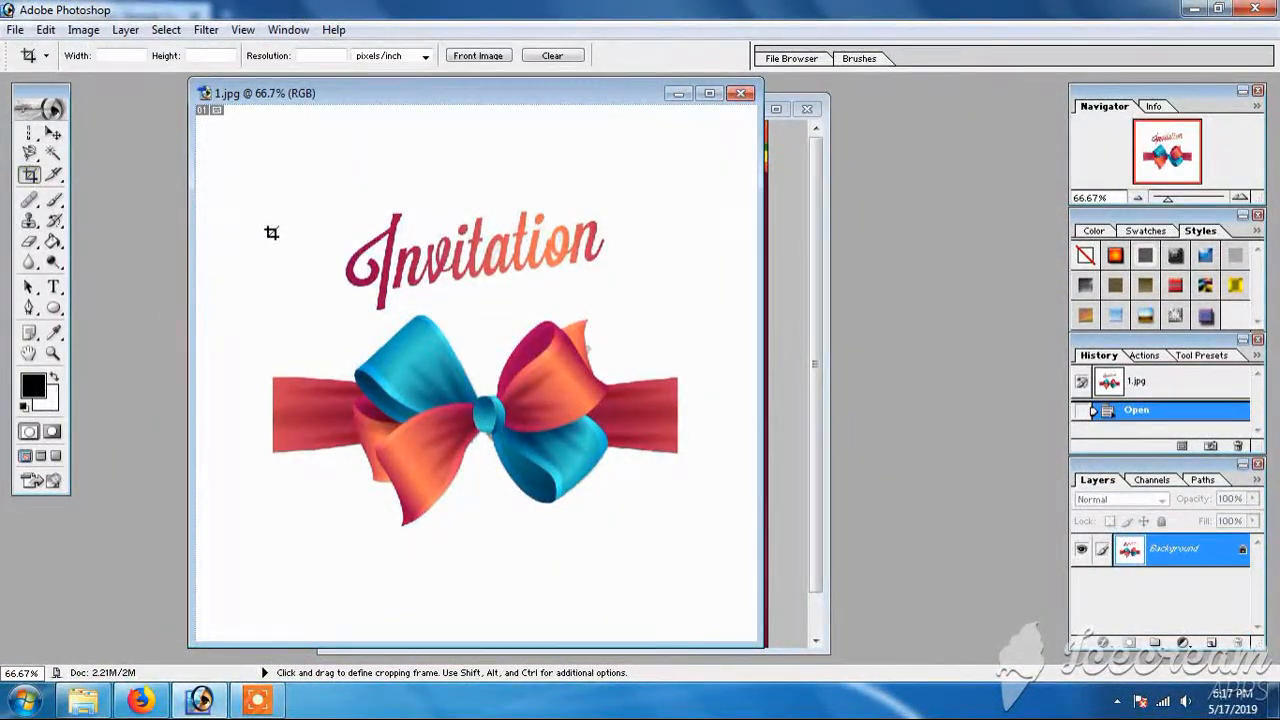
pyautogui.moveTo(332, 261); pyautogui.dragTo(681, 314)
pyautogui.doubleClick(590, 279)
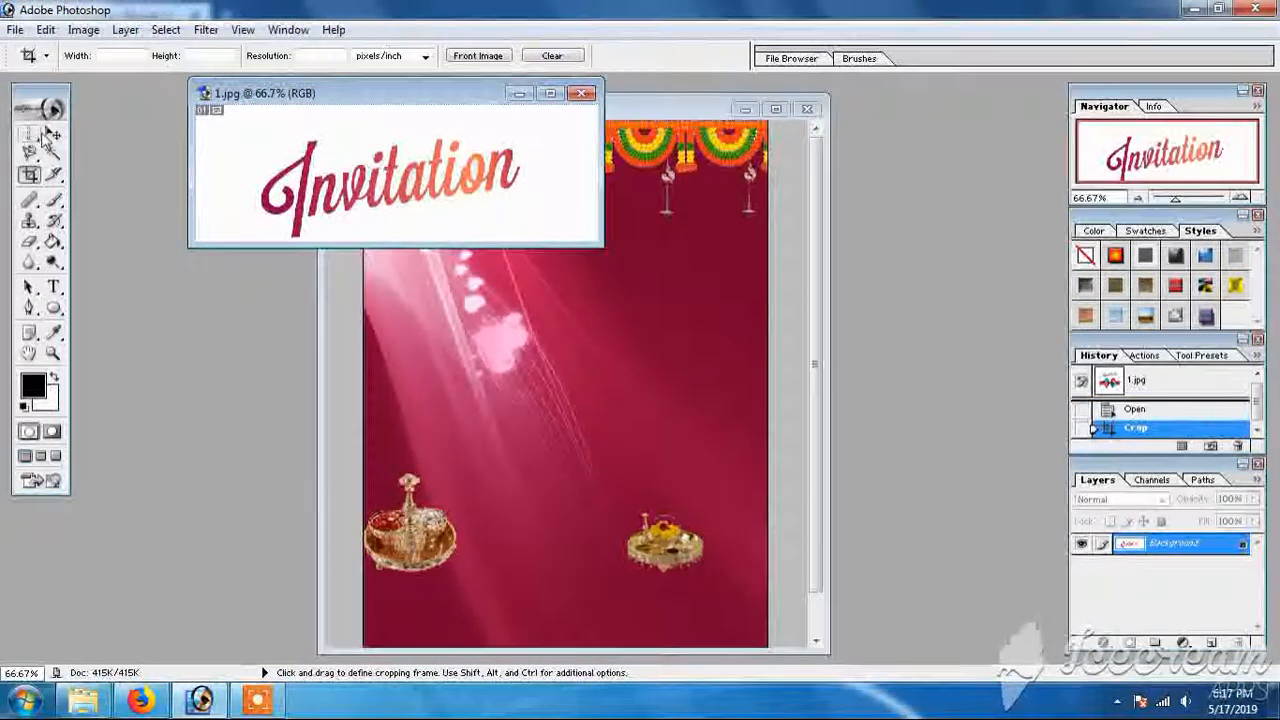
# Select the white background and the enclosed white areas of the letters with the Magic Wand, and invert the selection to isolate the Invitation lettering.
pyautogui.press('w')
pyautogui.click(256, 157)
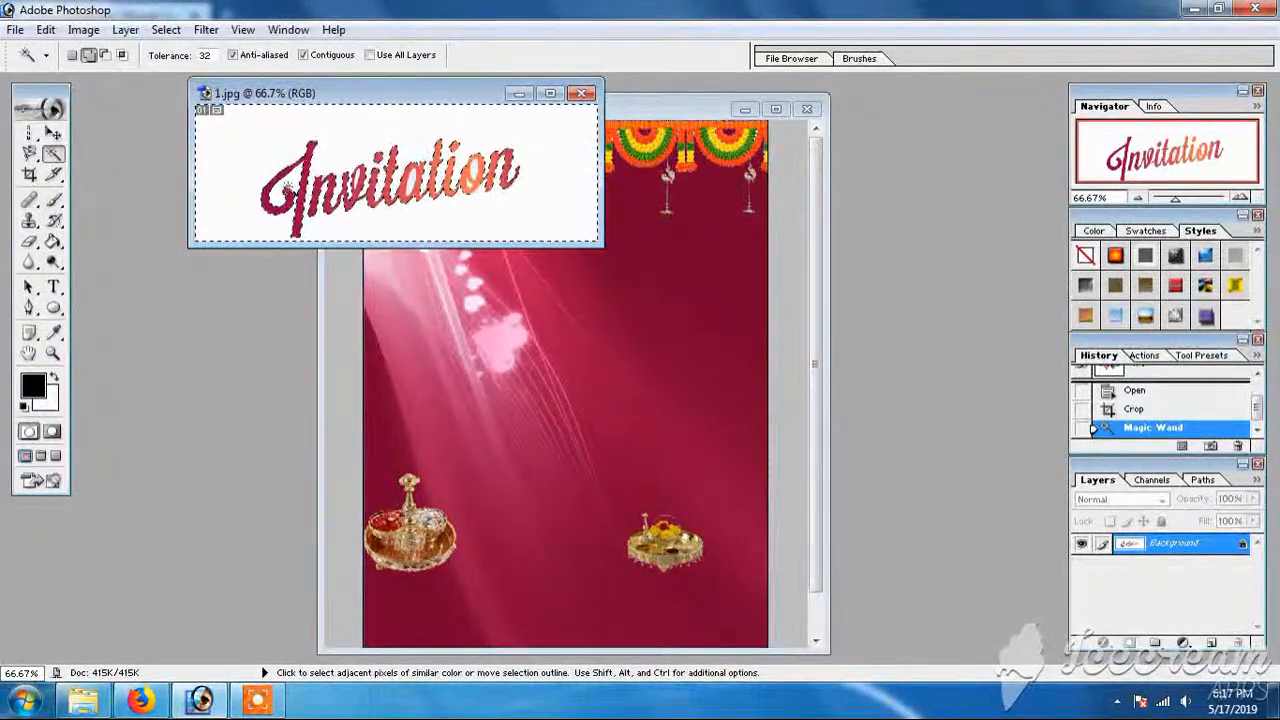
pyautogui.click(470, 193)
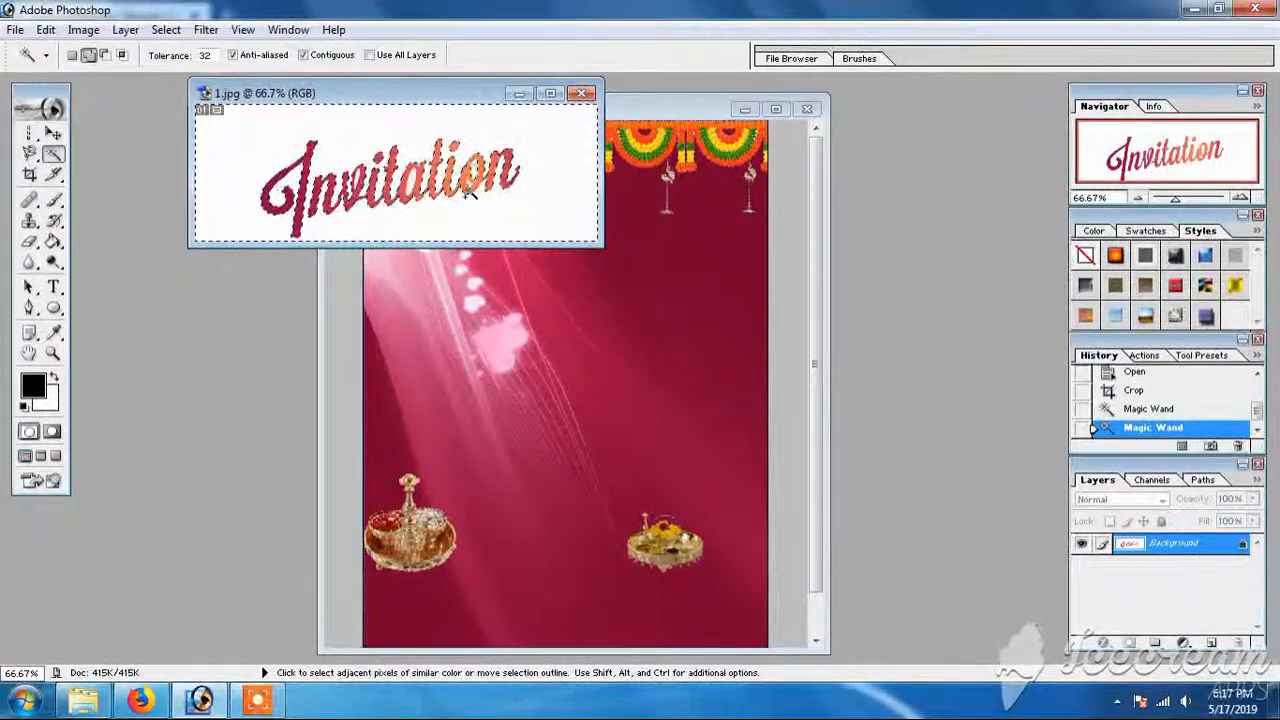
pyautogui.click(412, 186)
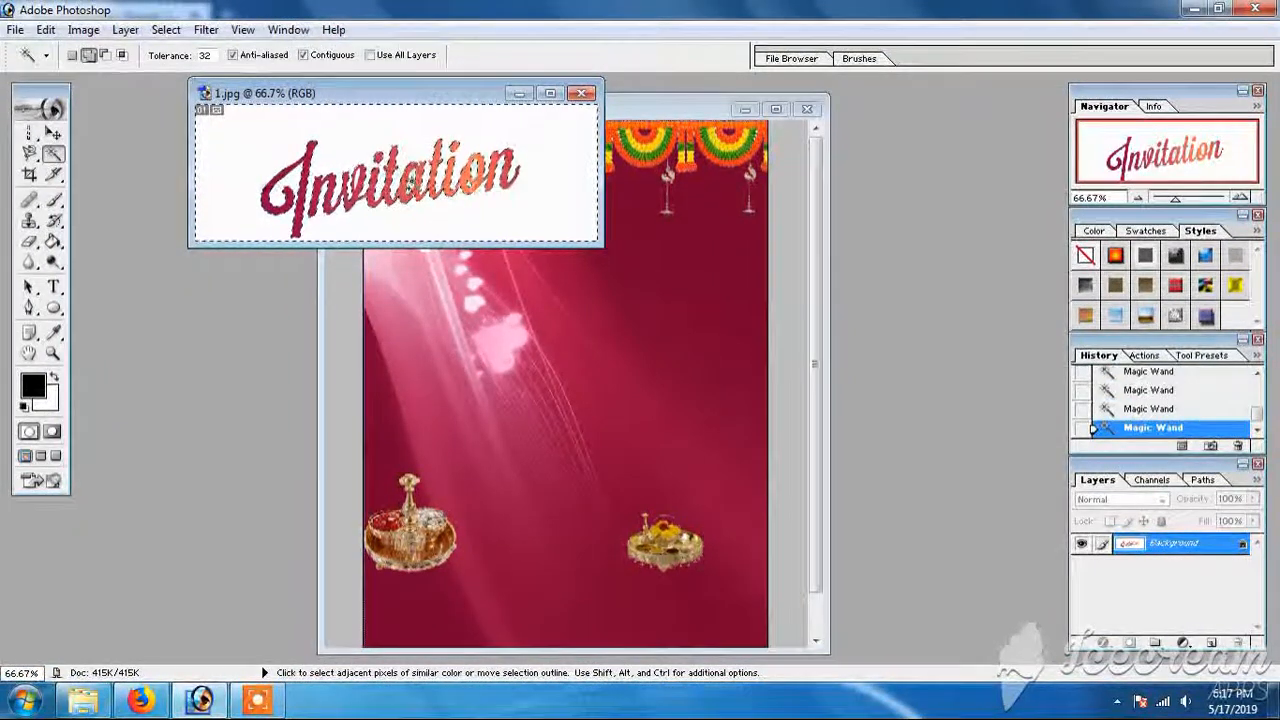
pyautogui.press('v')
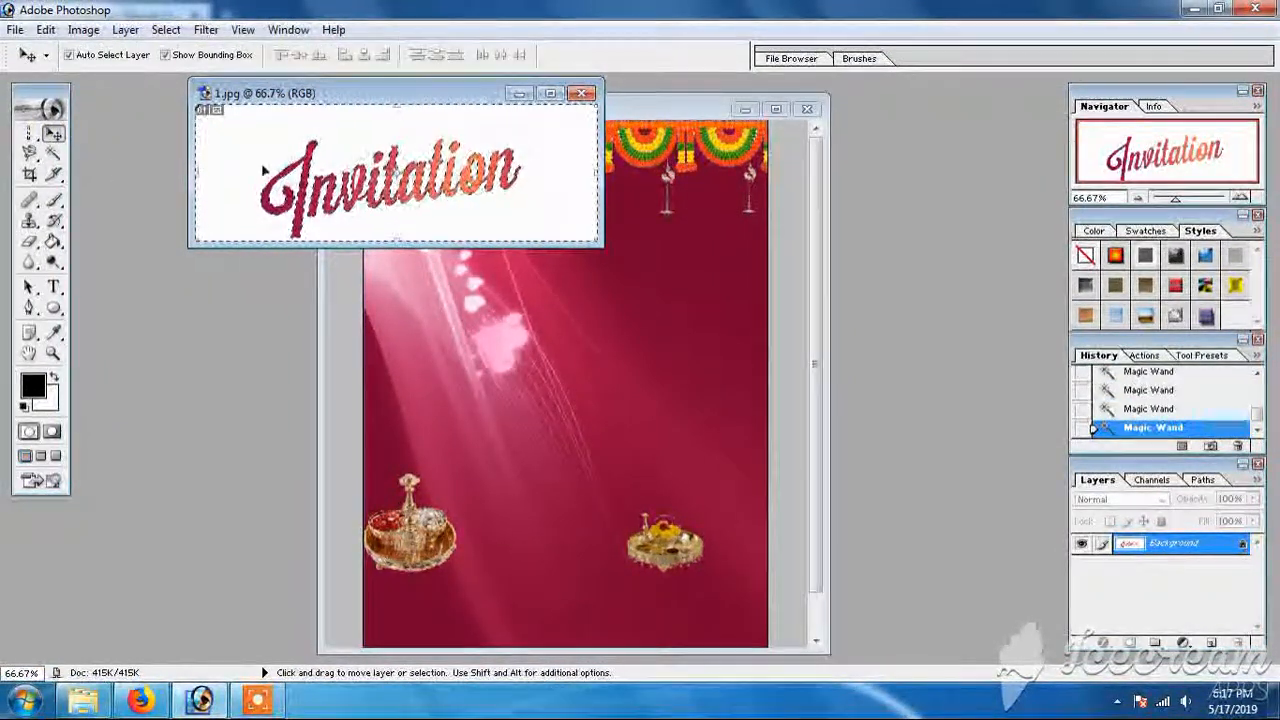
pyautogui.click(52, 153)
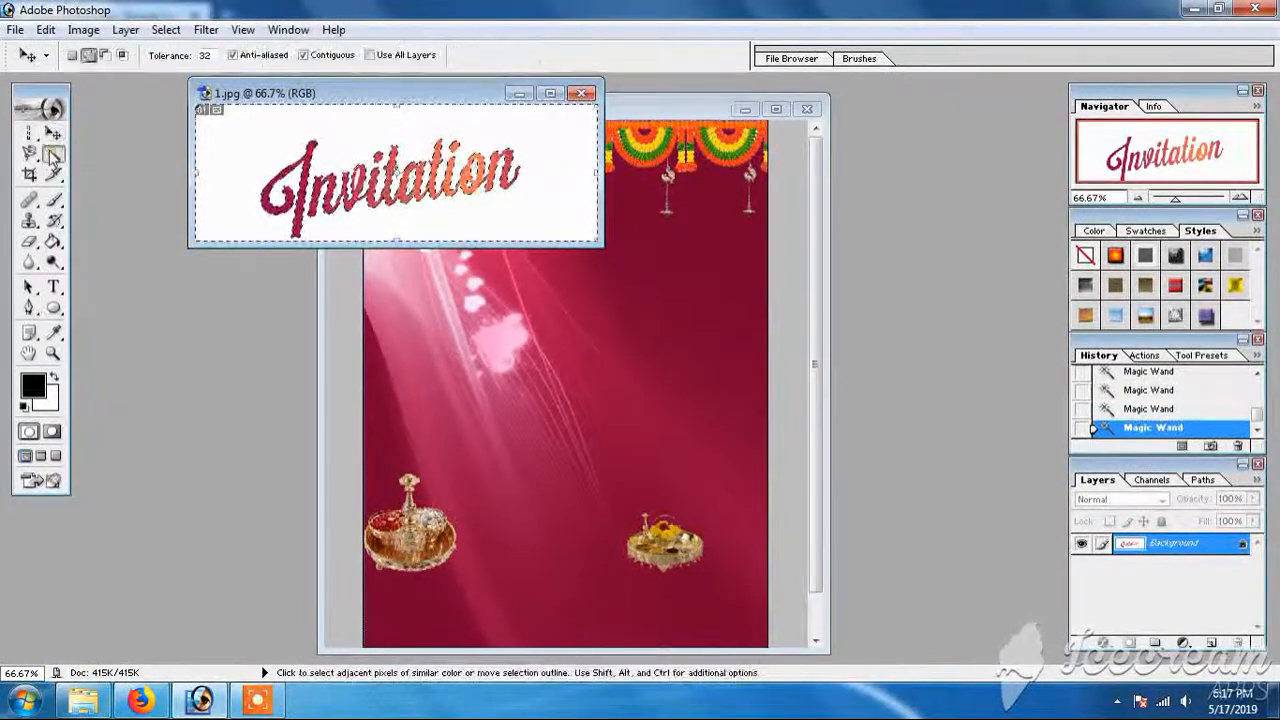
pyautogui.rightClick(278, 174)
pyautogui.click(323, 302)
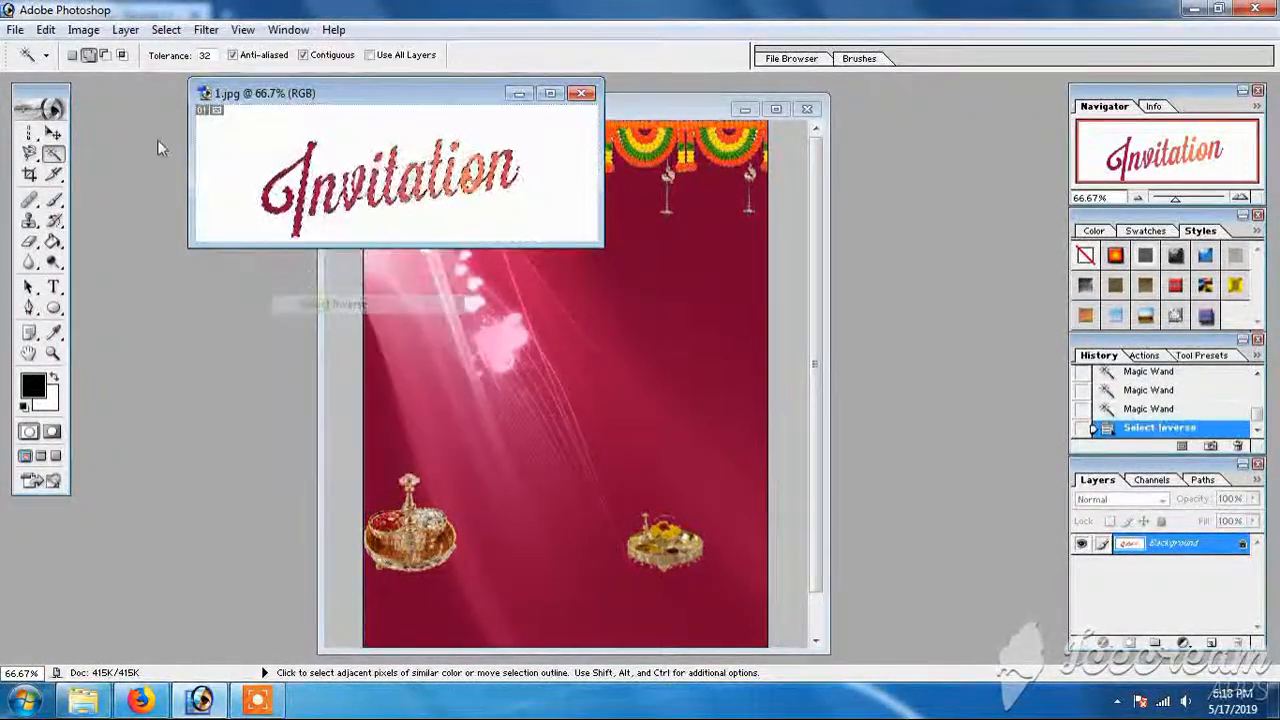
# Copy the Invitation lettering to the card, scale it to 226.8% width and 312.5% height, and place it centrally below the flower garland.
pyautogui.press('v')
pyautogui.moveTo(490, 200); pyautogui.dragTo(605, 363)
pyautogui.moveTo(591, 314); pyautogui.dragTo(503, 176)
pyautogui.hotkey('ctrl', 't')
pyautogui.moveTo(552, 225); pyautogui.dragTo(652, 289)
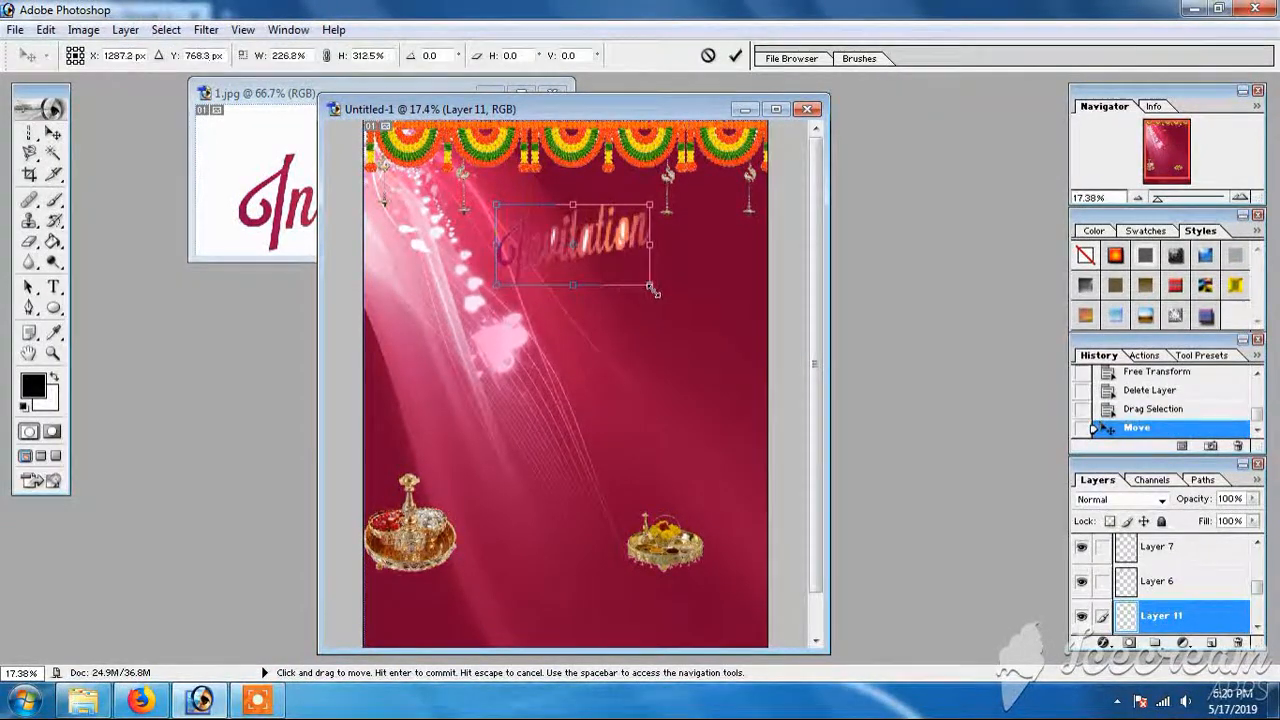
pyautogui.press('Return')
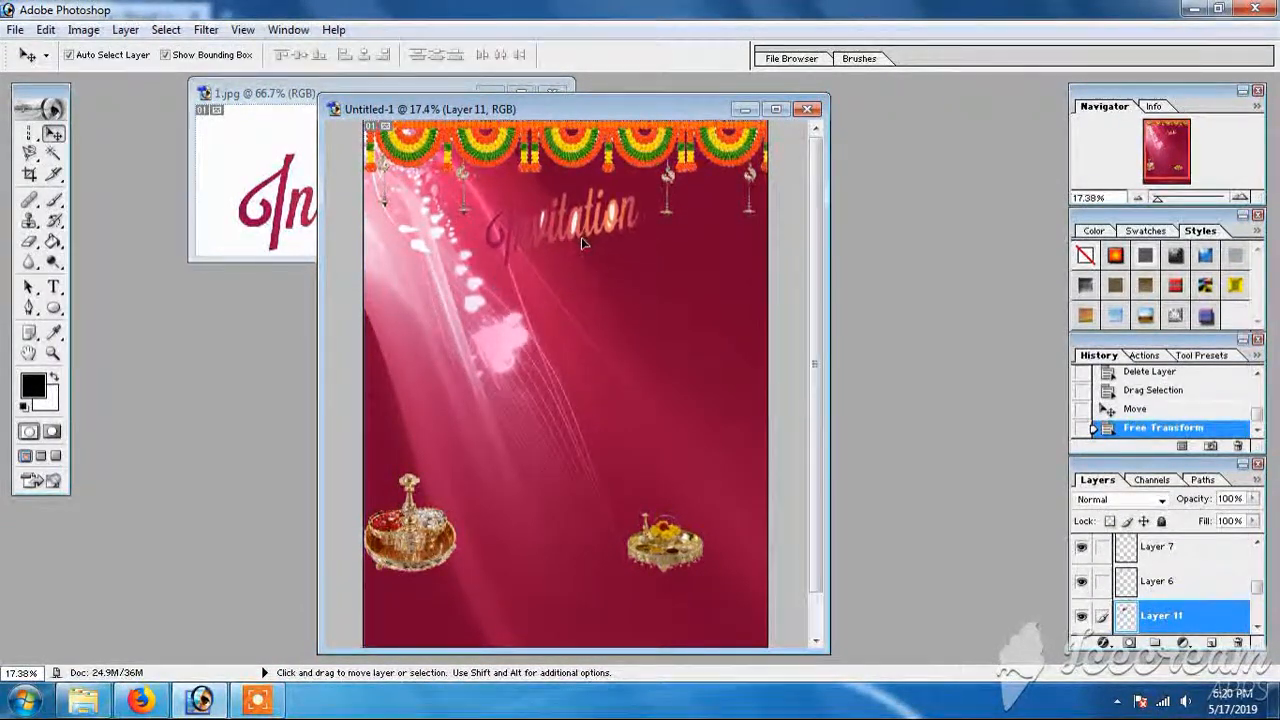
pyautogui.moveTo(581, 237); pyautogui.dragTo(581, 233)
# Recolour the Invitation lettering green with Hue/Saturation by sampling its red range, shifting the hue and raising the saturation and lightness.
pyautogui.click(83, 29)
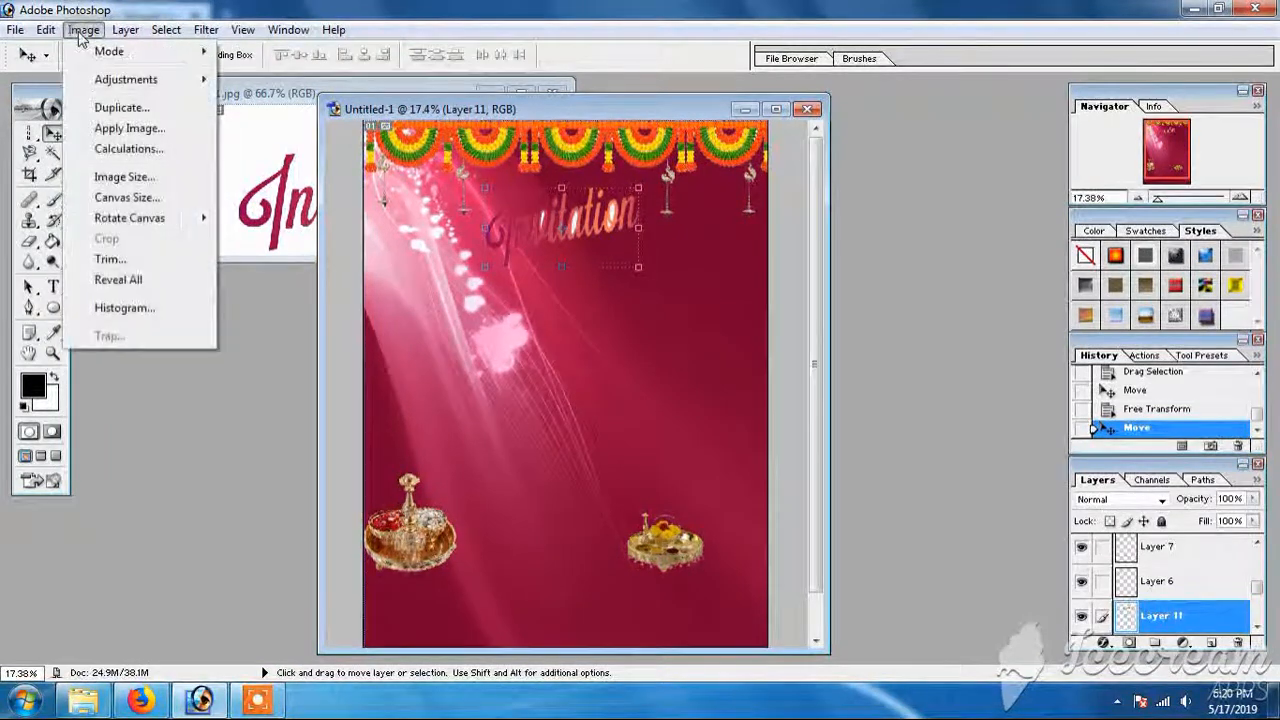
pyautogui.moveTo(125, 79)
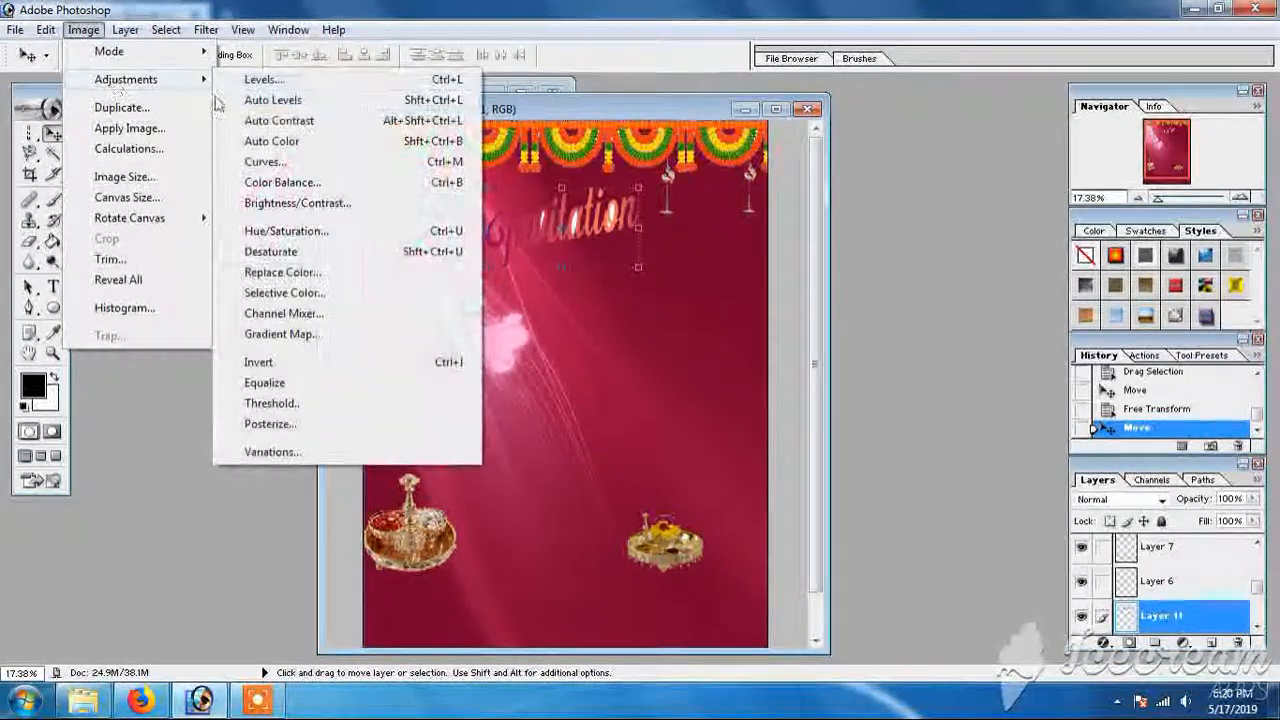
pyautogui.click(295, 236)
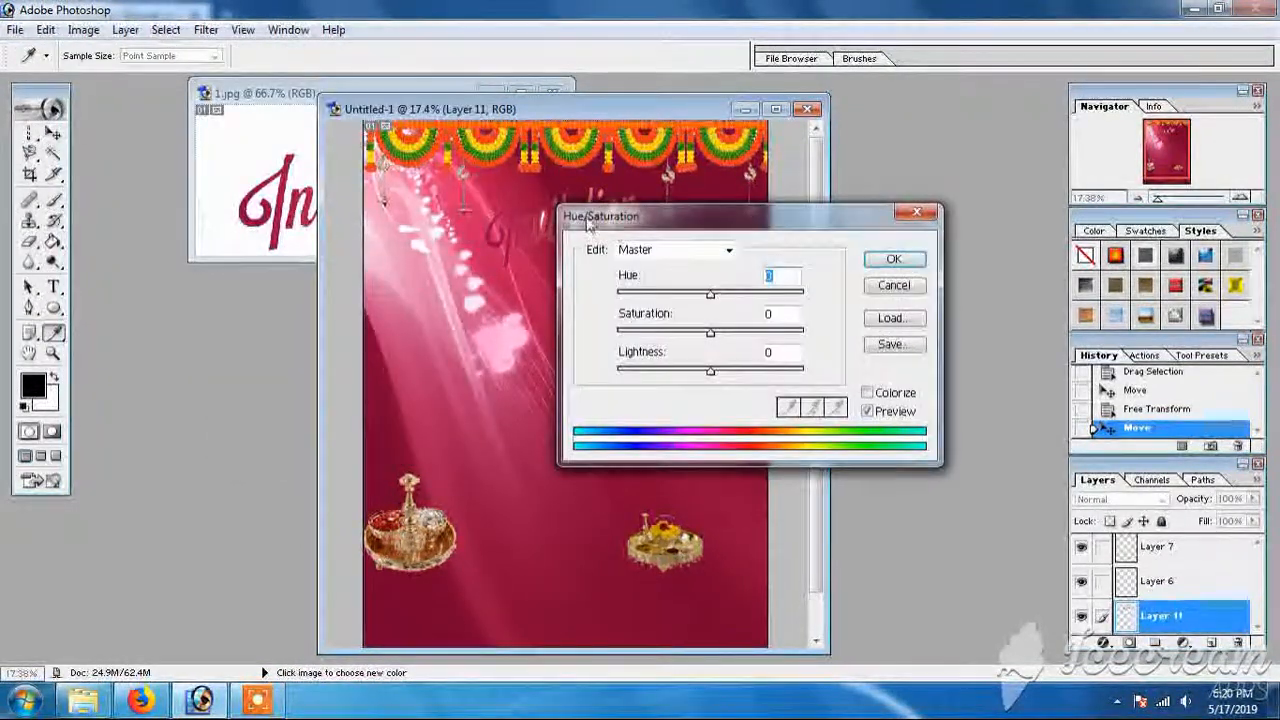
pyautogui.click(645, 249)
pyautogui.click(642, 338)
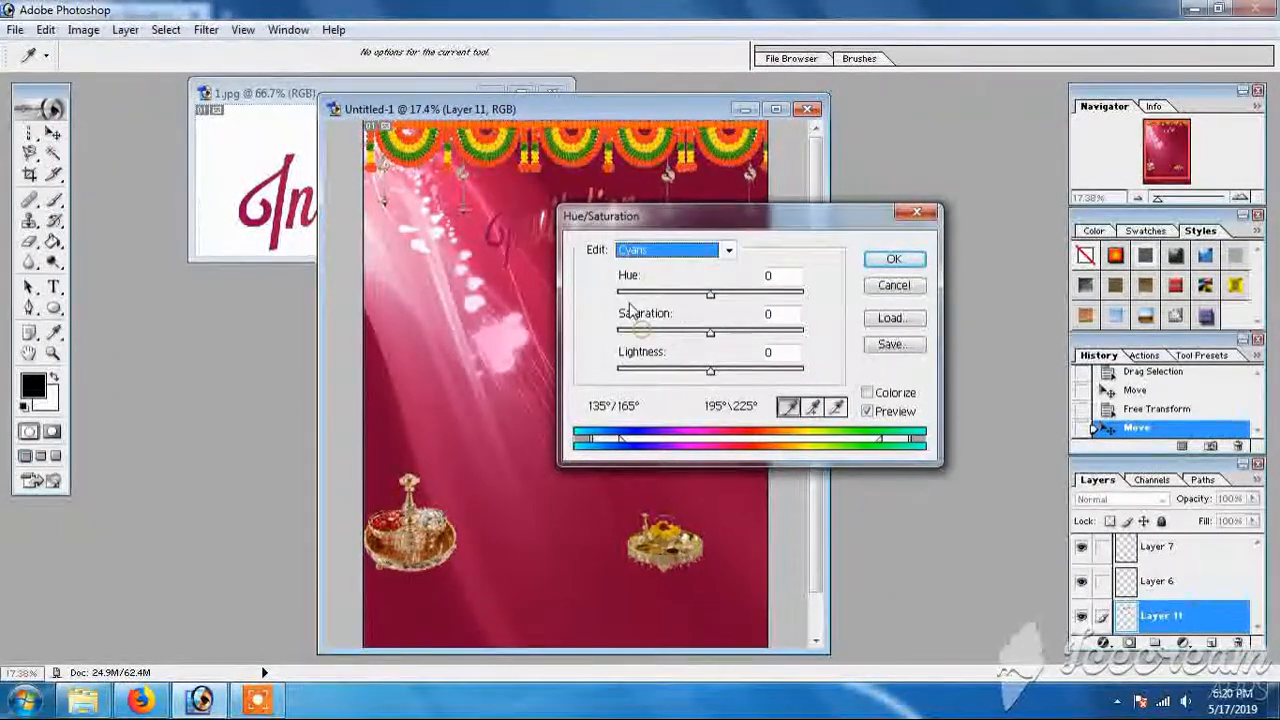
pyautogui.click(536, 226)
pyautogui.moveTo(710, 293); pyautogui.dragTo(780, 300)
pyautogui.moveTo(750, 215); pyautogui.dragTo(956, 214)
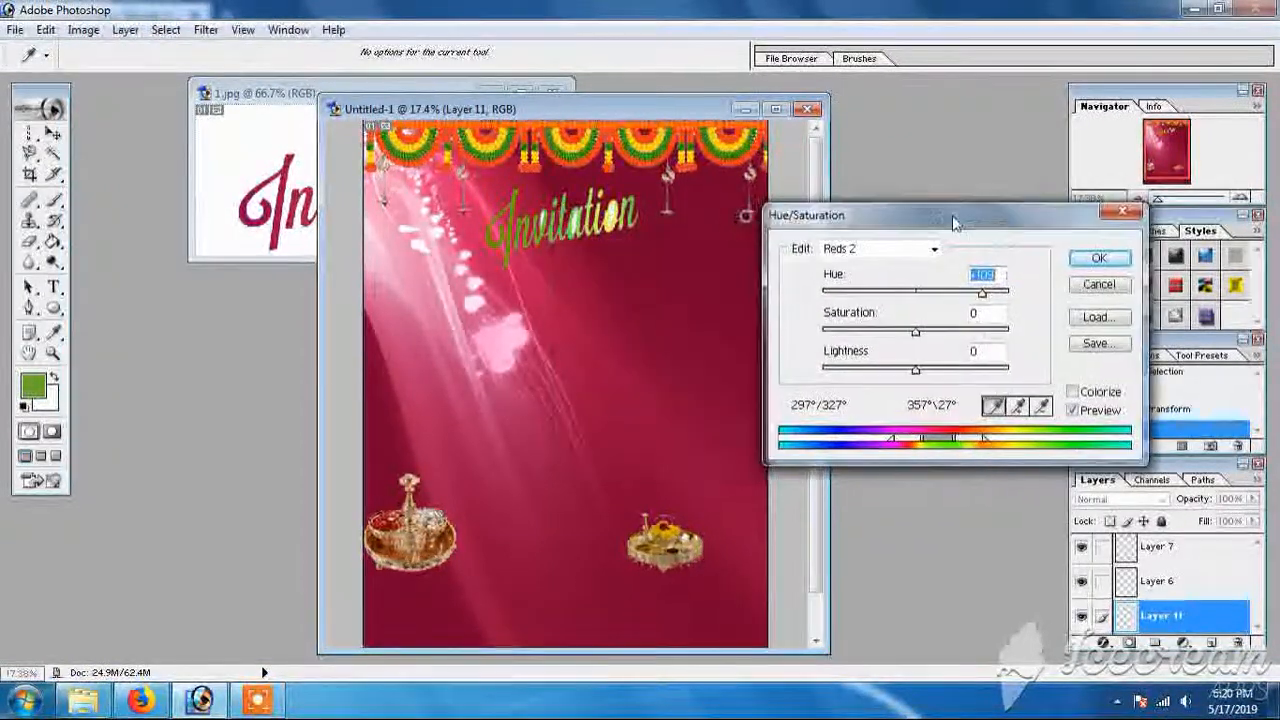
pyautogui.moveTo(914, 338); pyautogui.dragTo(1000, 345)
pyautogui.moveTo(916, 369); pyautogui.dragTo(957, 374)
pyautogui.click(1100, 258)
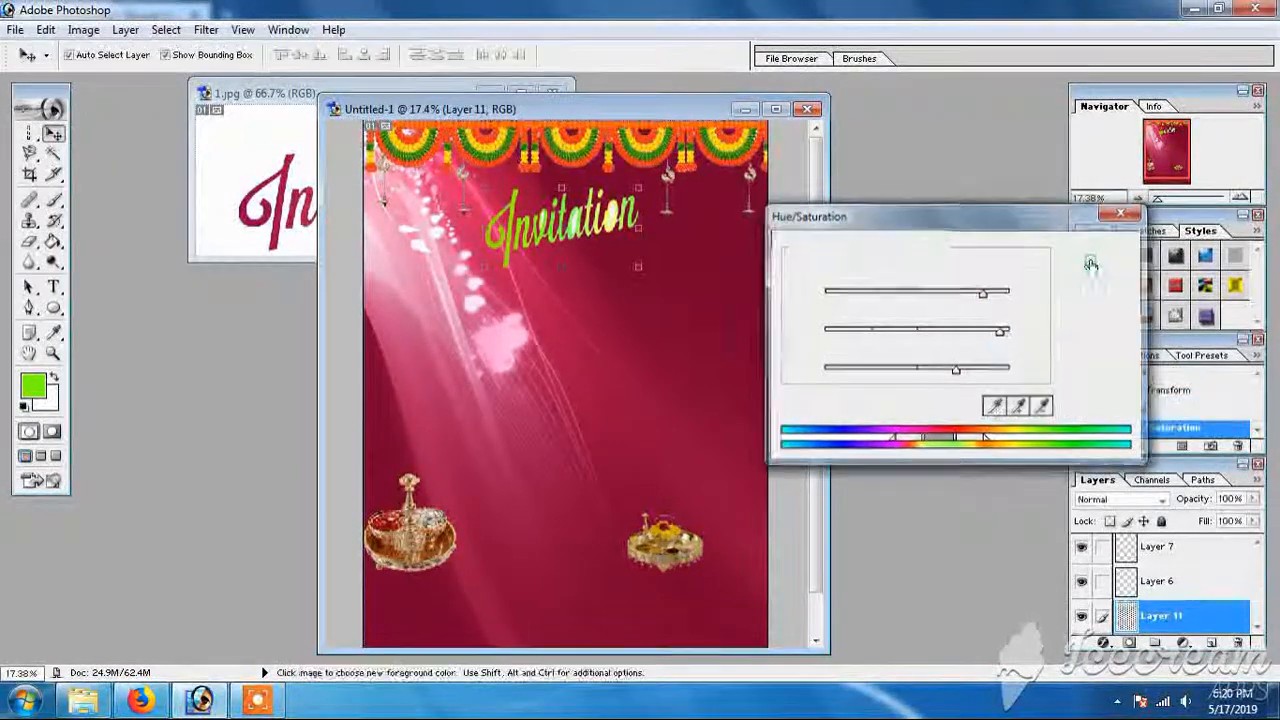
# Select the leftover white areas inside the Invitation letters with the Magic Wand and delete them.
pyautogui.click(53, 153)
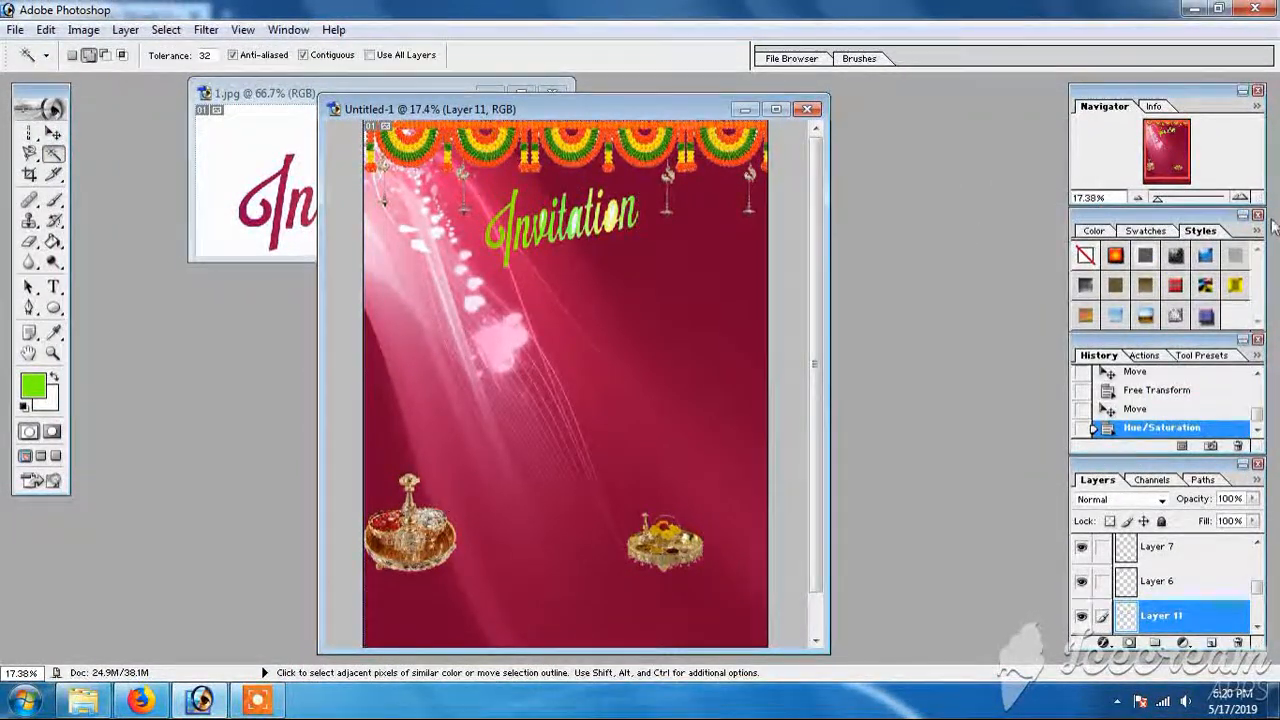
pyautogui.moveTo(1158, 199); pyautogui.dragTo(1178, 201)
pyautogui.moveTo(1167, 158); pyautogui.dragTo(1172, 138)
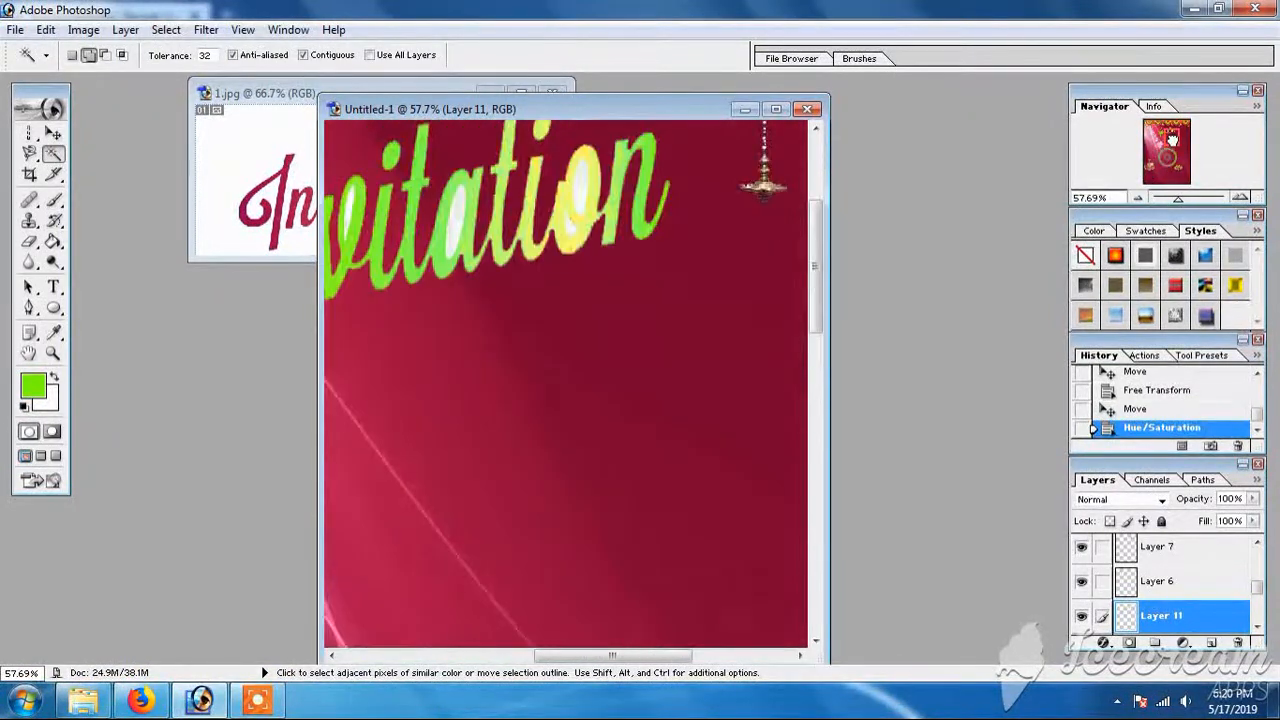
pyautogui.scroll(3, 706, 264)
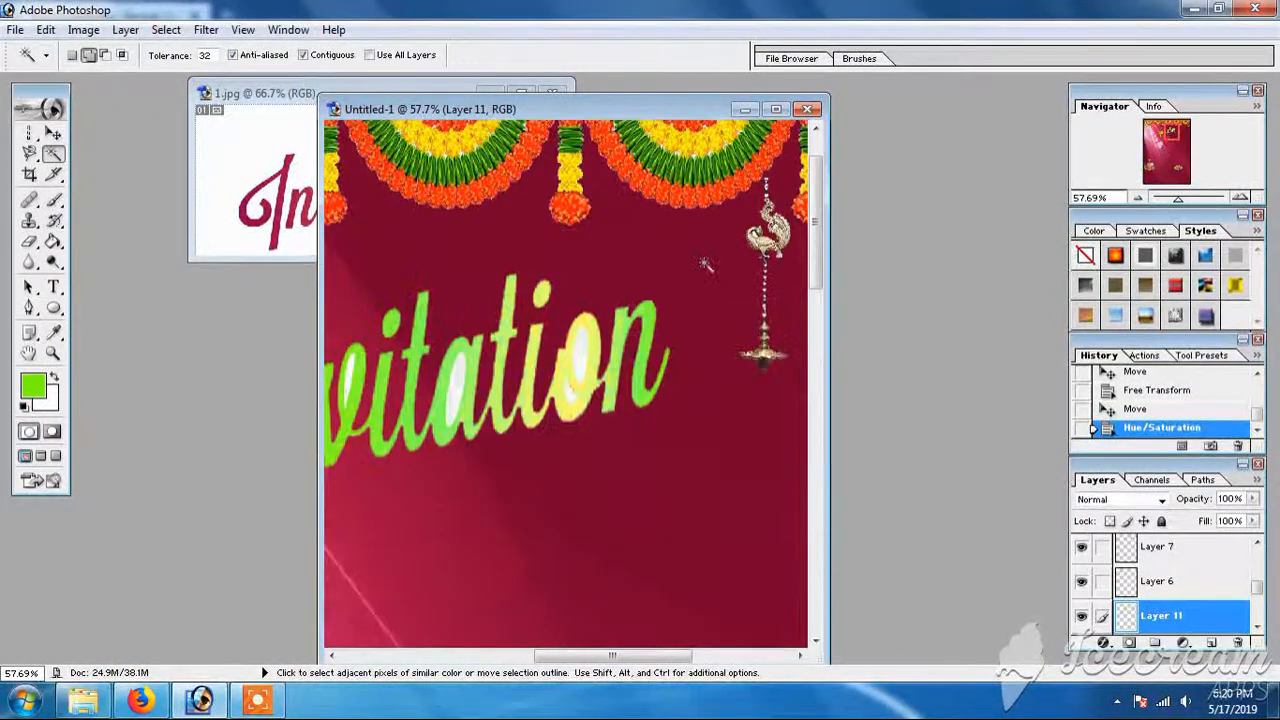
pyautogui.press('Delete')
pyautogui.click(570, 395)
pyautogui.click(462, 402)
pyautogui.press('Delete')
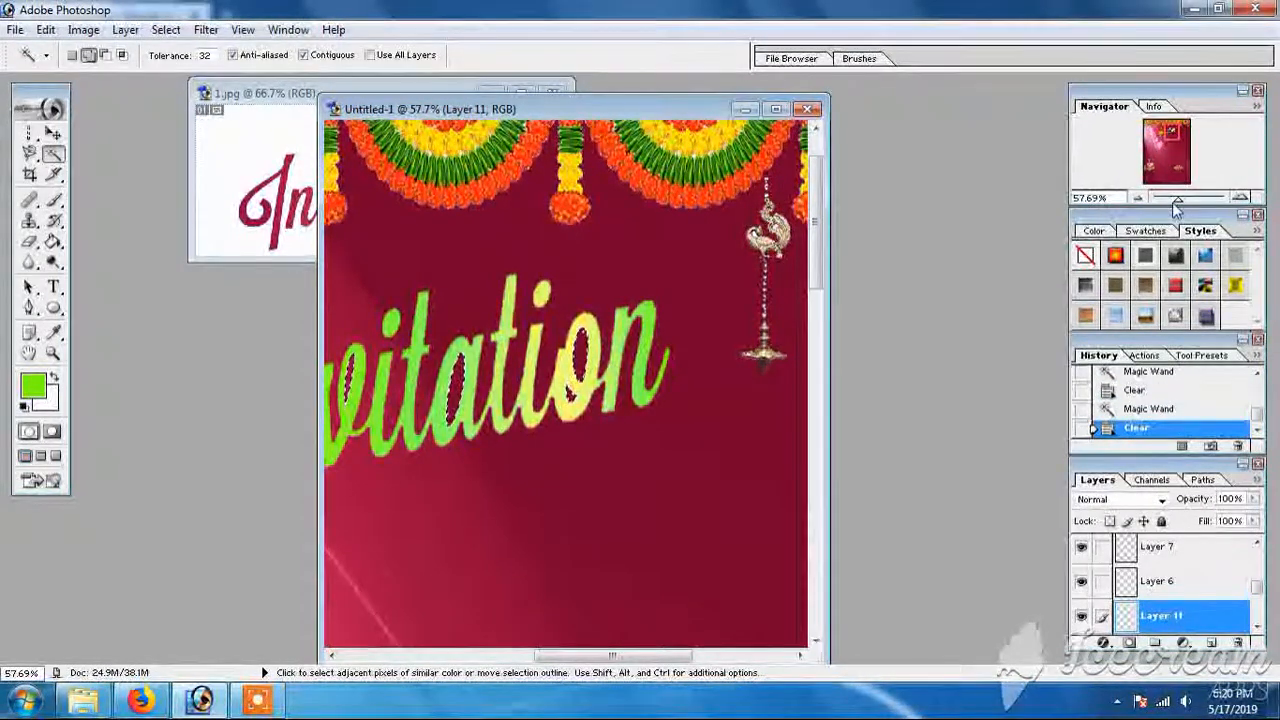
pyautogui.moveTo(1178, 198); pyautogui.dragTo(1155, 199)
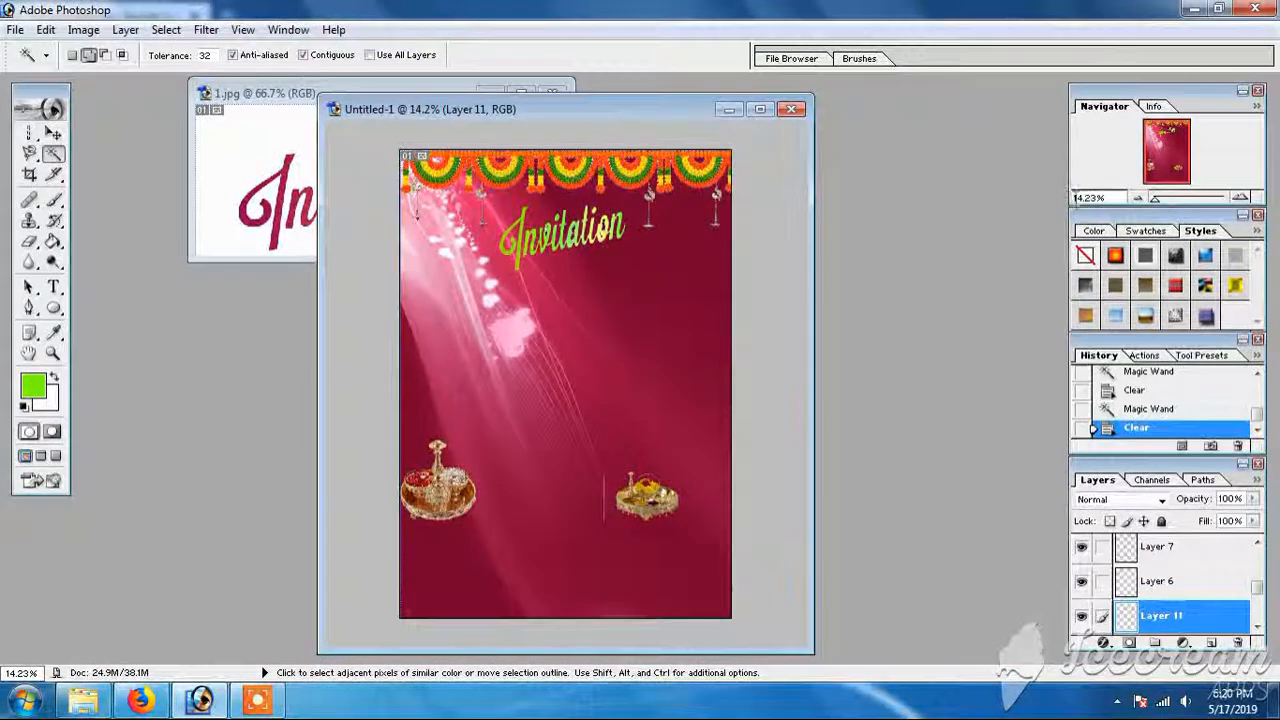
# Close the 1.jpg image without saving its changes.
pyautogui.click(286, 128)
pyautogui.click(553, 94)
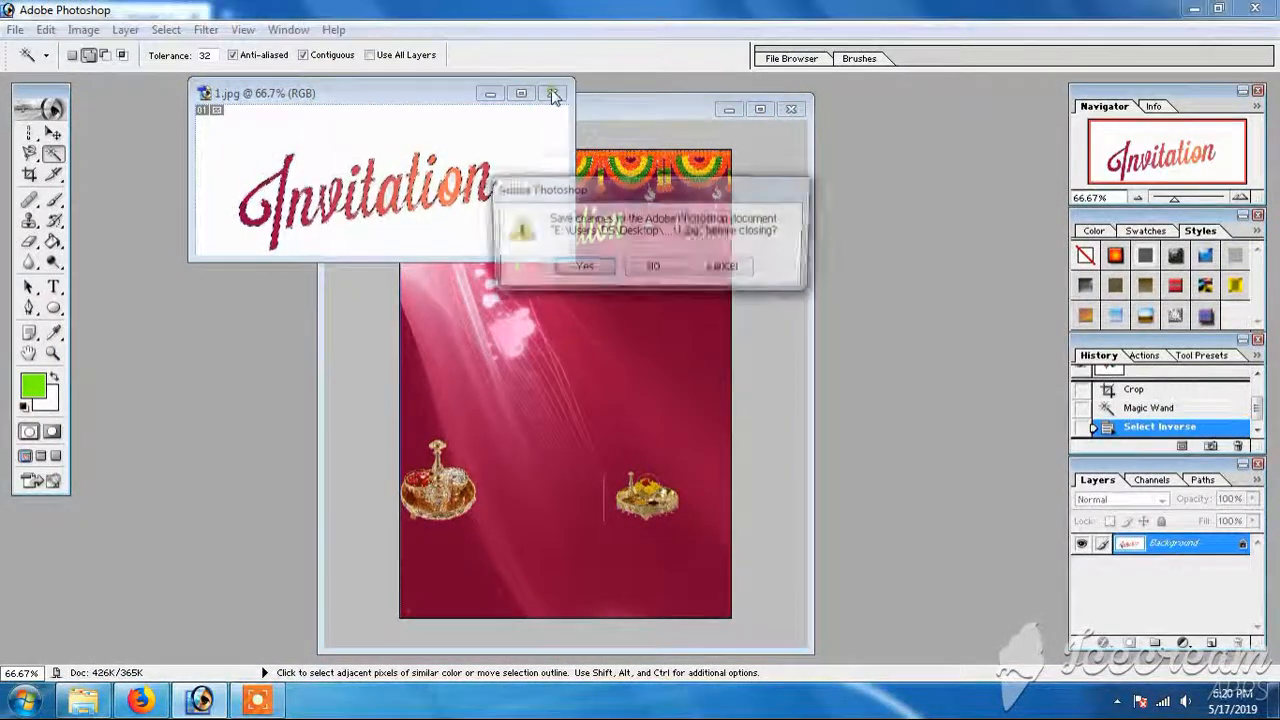
pyautogui.click(654, 266)
# Open the 45241520-traditional-indian-sweets-laddu image from the invi folder and isolate the laddu bowl by inverting a Magic Wand selection of the background.
pyautogui.hotkey('ctrl', 'o')
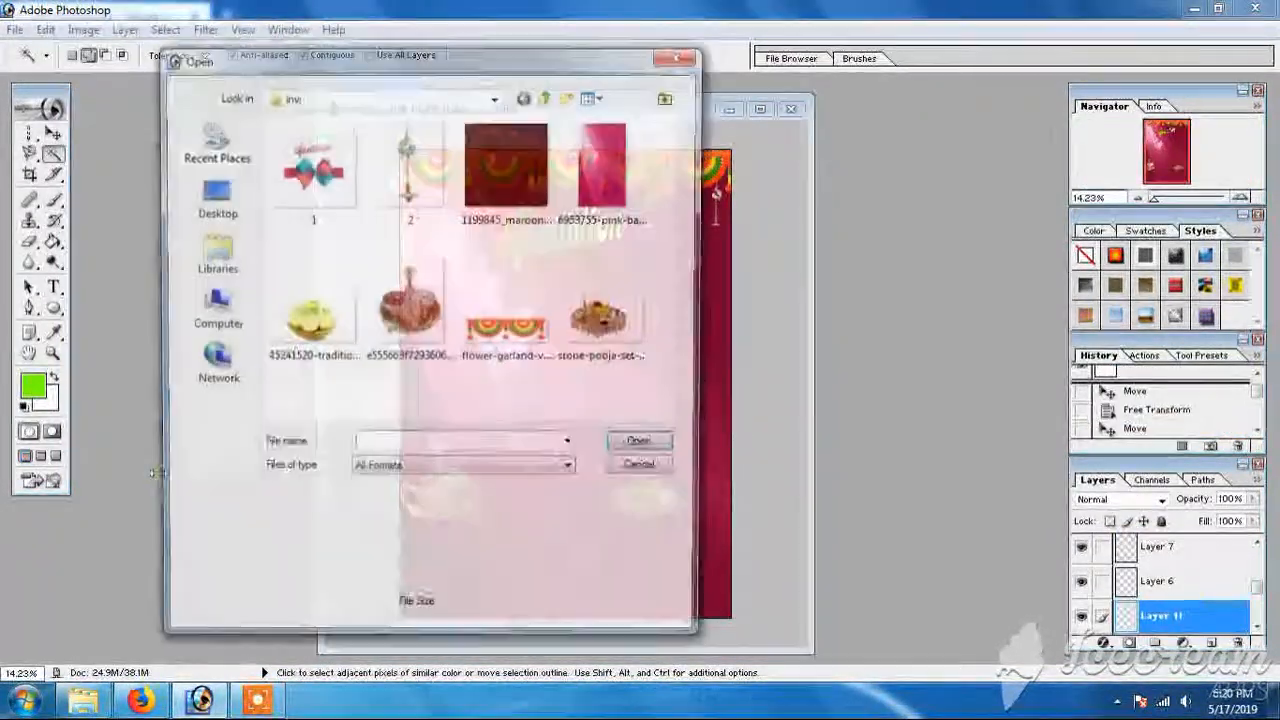
pyautogui.click(310, 320)
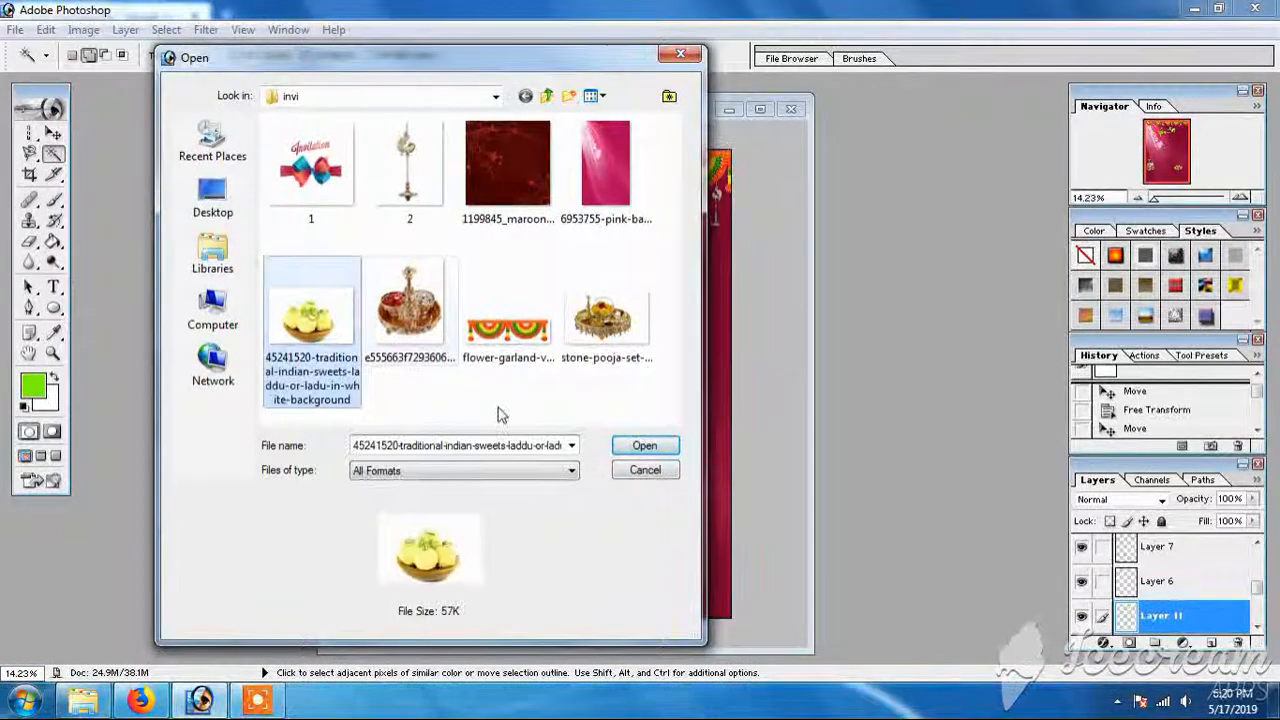
pyautogui.click(630, 447)
pyautogui.click(290, 277)
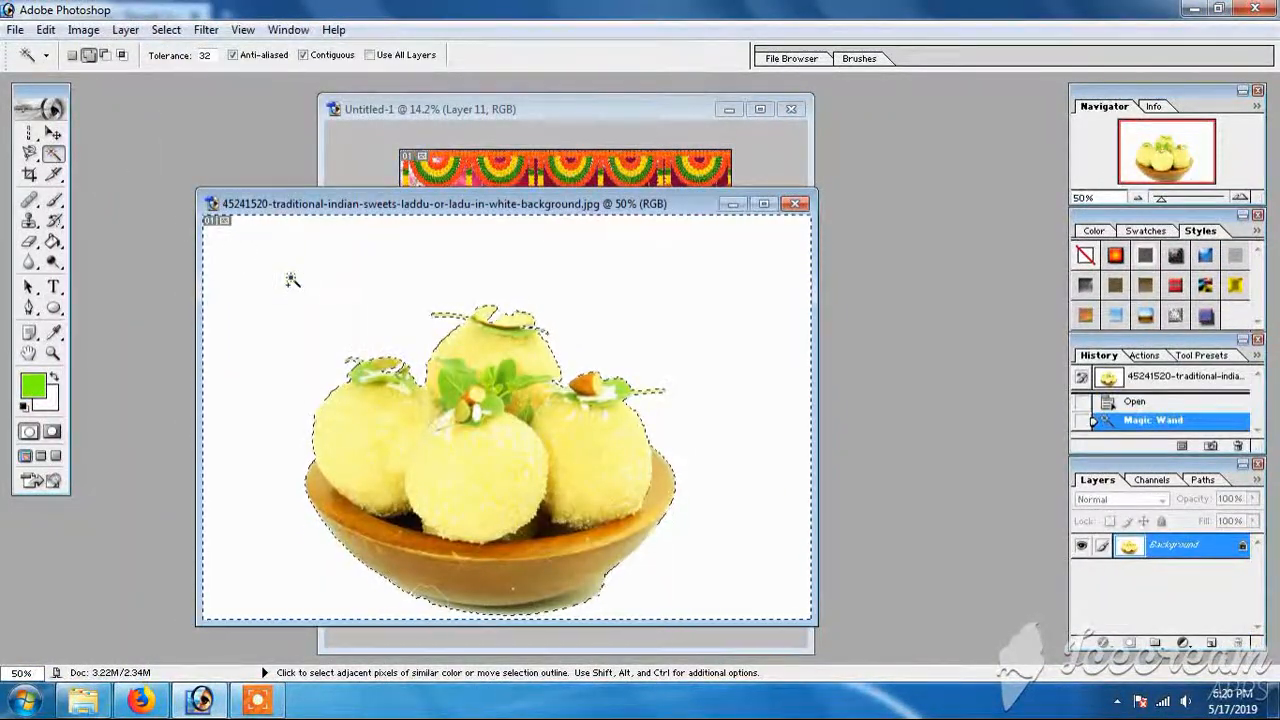
pyautogui.hotkey('ctrl', 'shift', 'i')
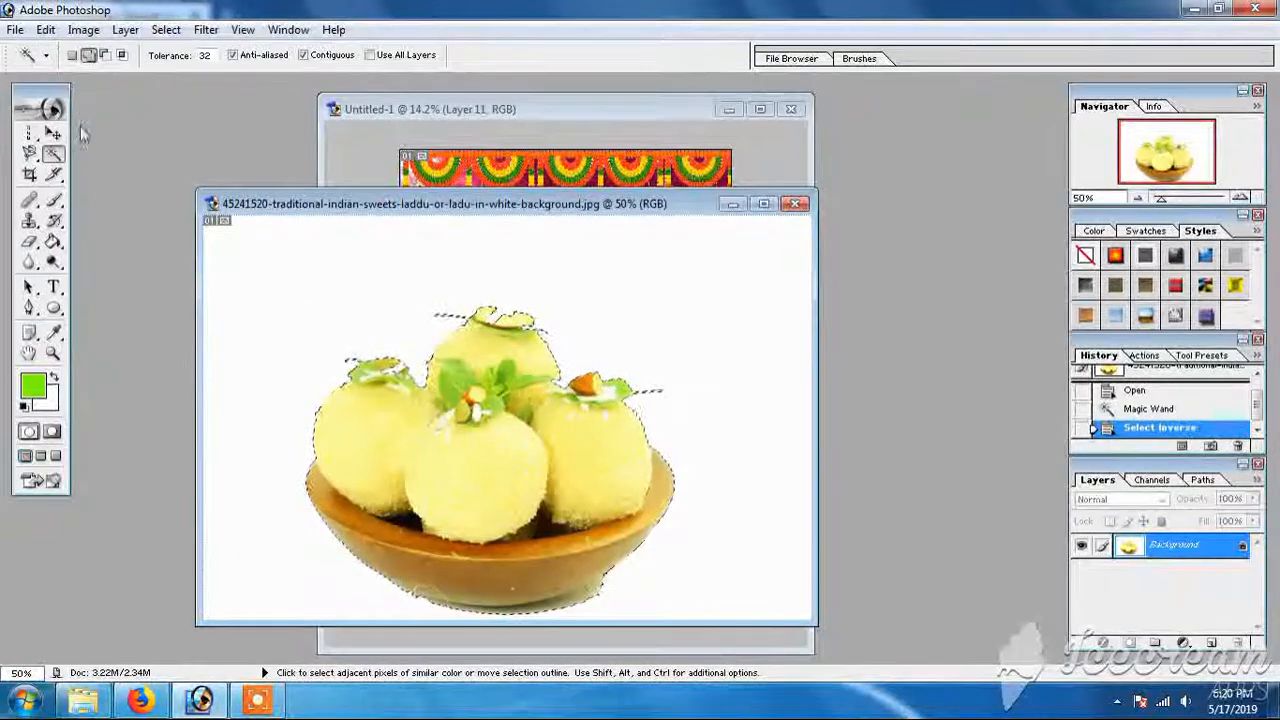
# Copy the laddu bowl to the card beside the larger pooja tray and scale it to 41.2% width and 47.8% height.
pyautogui.click(53, 134)
pyautogui.moveTo(465, 207); pyautogui.dragTo(328, 421)
pyautogui.moveTo(343, 548); pyautogui.dragTo(500, 540)
pyautogui.hotkey('ctrl', 't')
pyautogui.moveTo(577, 463); pyautogui.dragTo(532, 504)
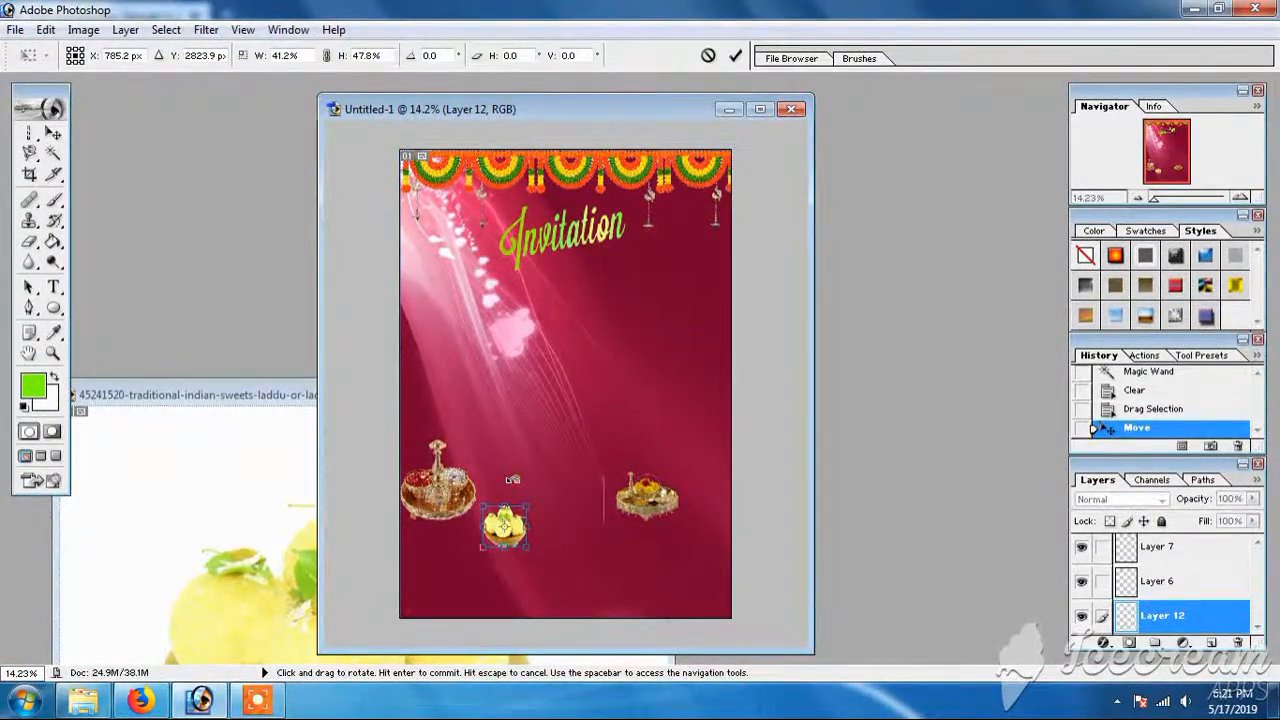
pyautogui.doubleClick(508, 528)
# Close the laddu image without saving its changes.
pyautogui.click(304, 480)
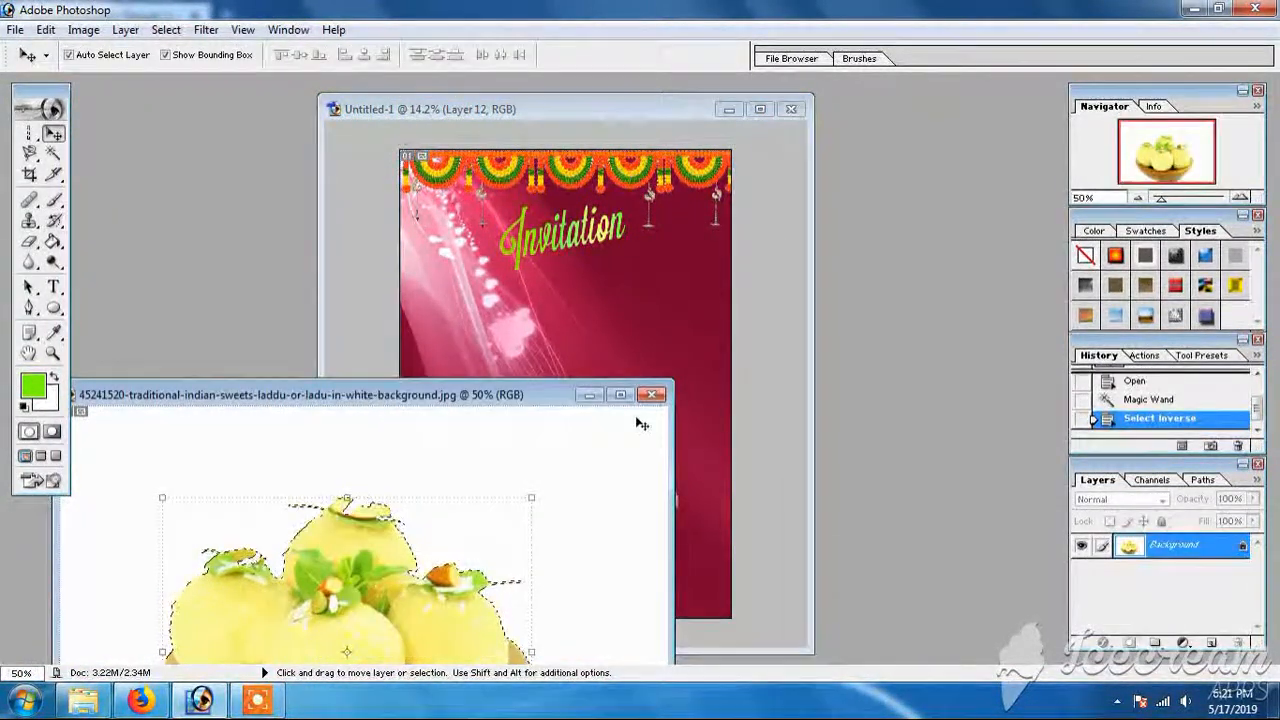
pyautogui.click(651, 394)
pyautogui.click(651, 266)
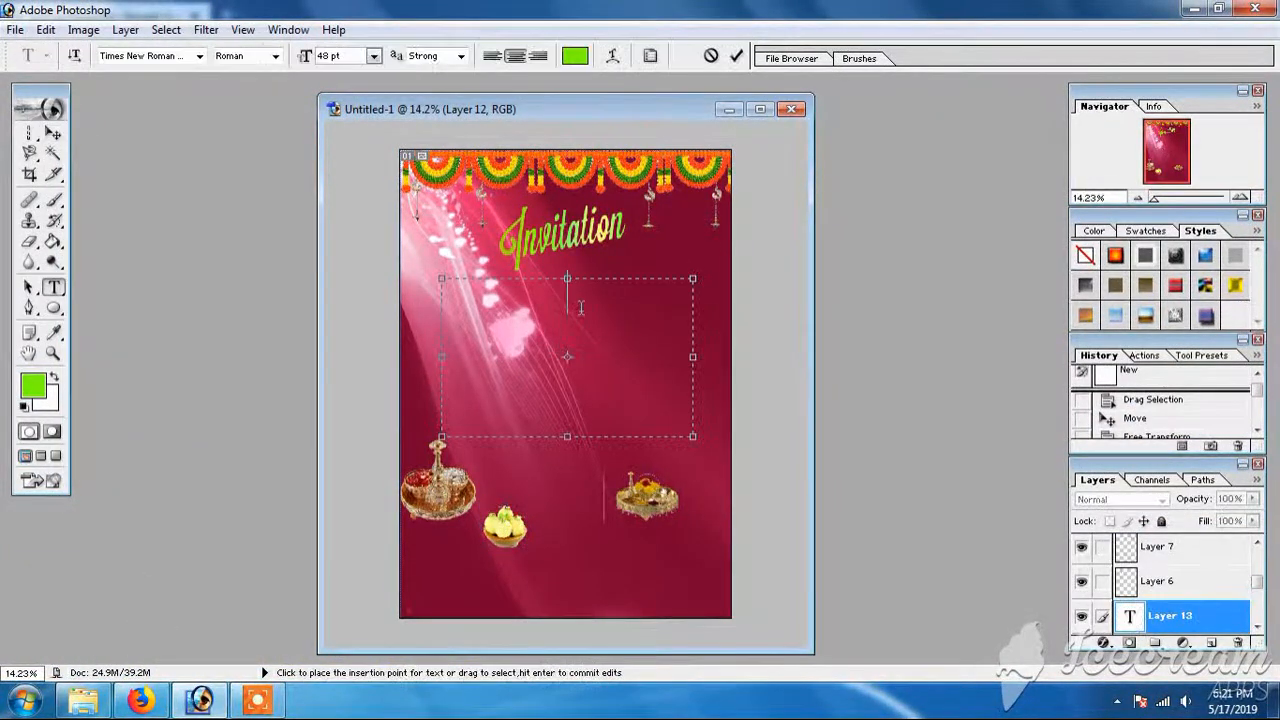
# Enter the centred green paragraph text "now your invitation frame is ready to edit" below the Invitation title.
pyautogui.write('ow your in')
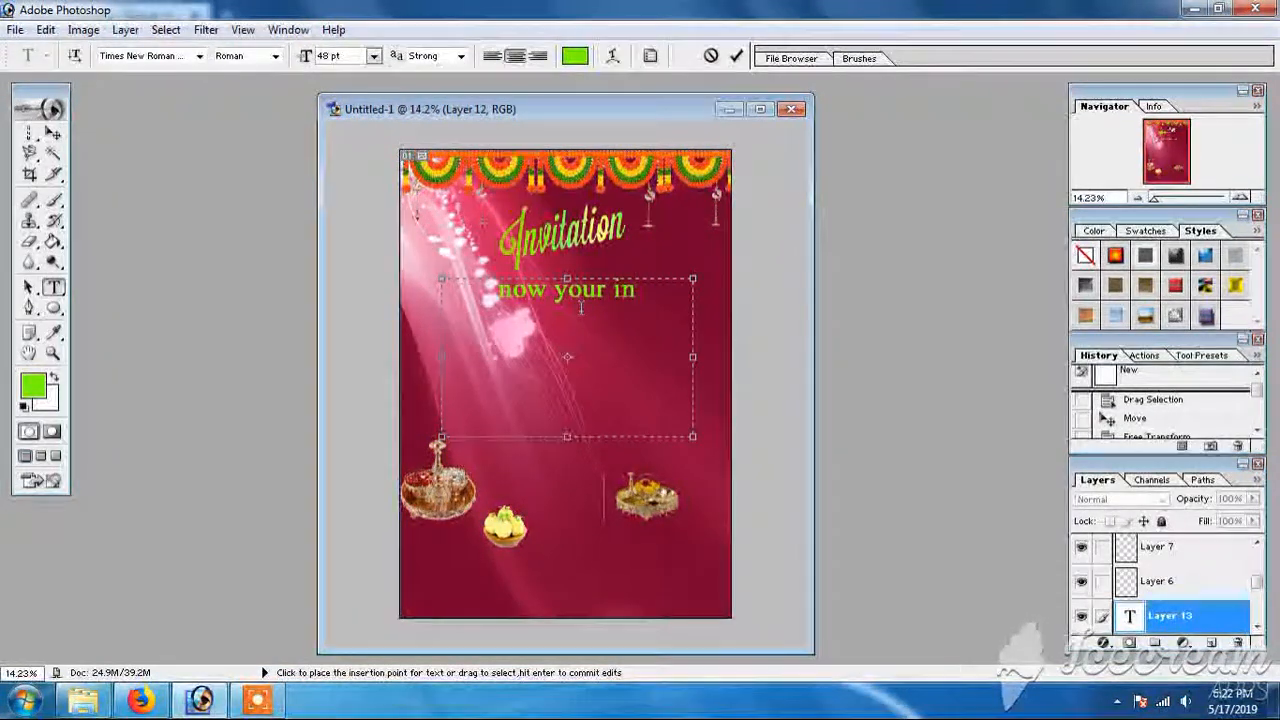
pyautogui.write('vitat')
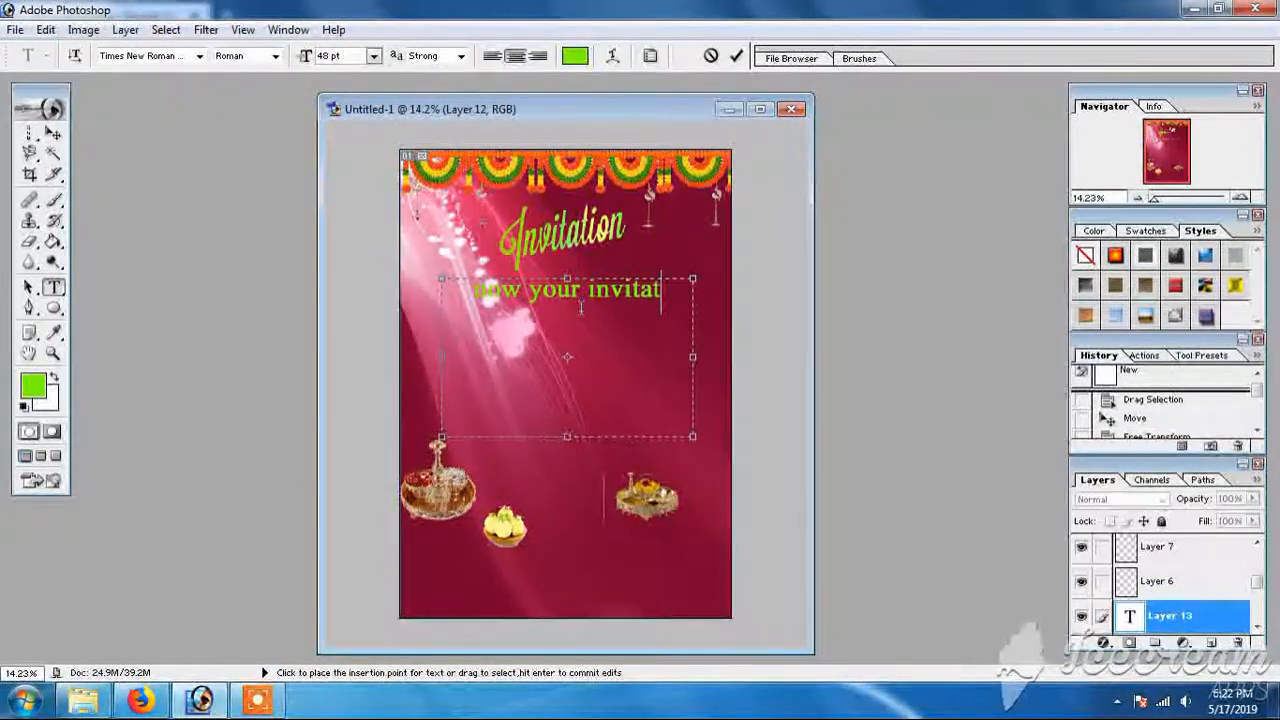
pyautogui.write('ion fra')
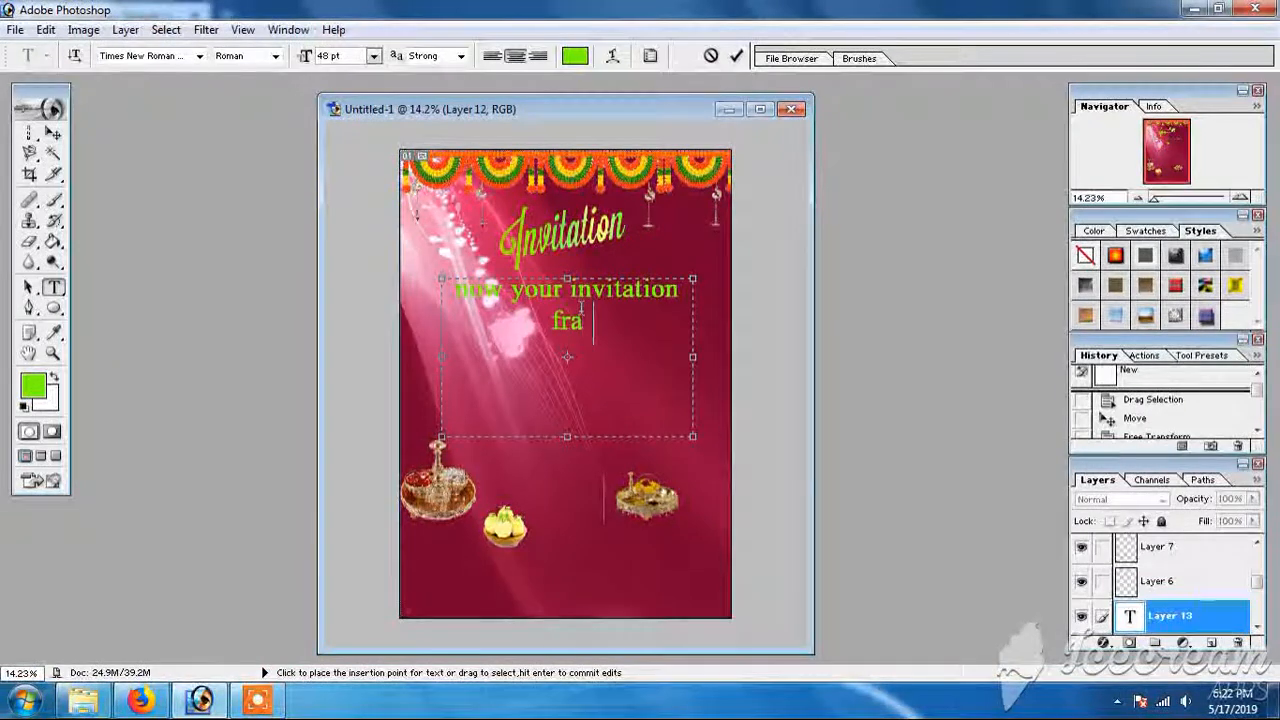
pyautogui.write('me is read')
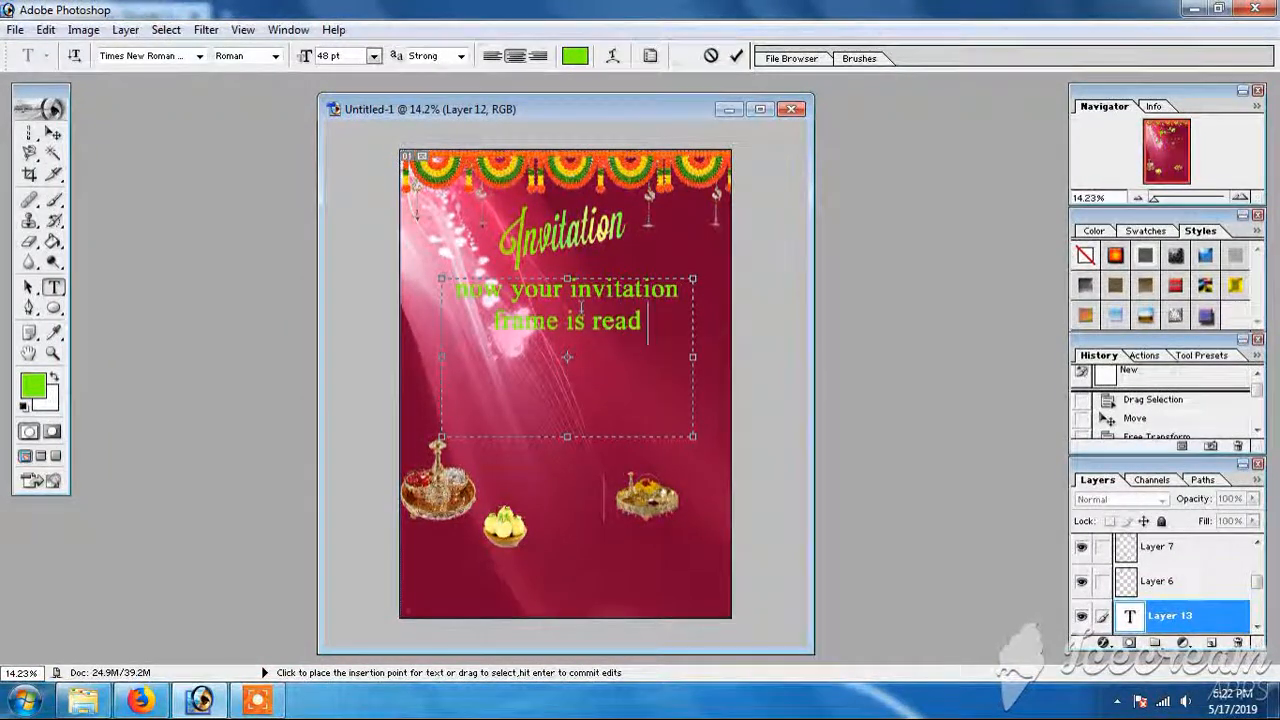
pyautogui.write('y to edit')
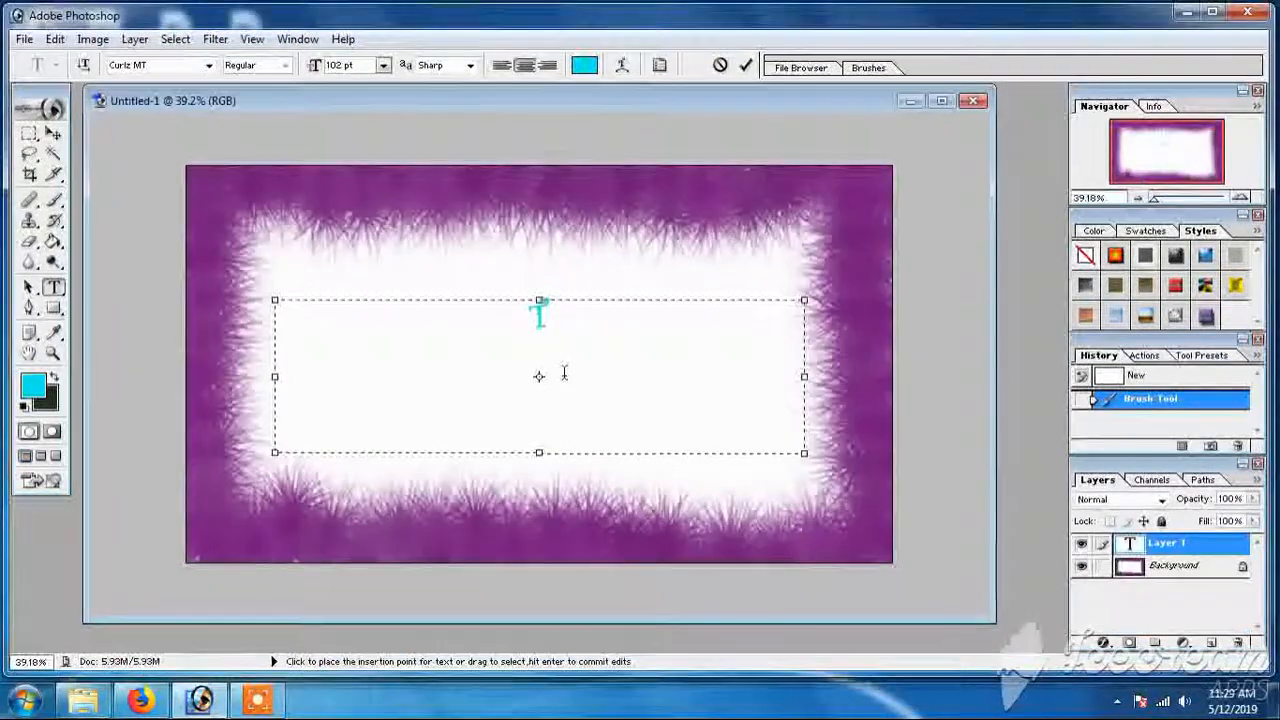
# Enter "Thanks for watching", "like", "comment" and "subscribe" on separate lines in the purple-bordered document and apply a blue-to-gold gradient layer style.
pyautogui.write('he')
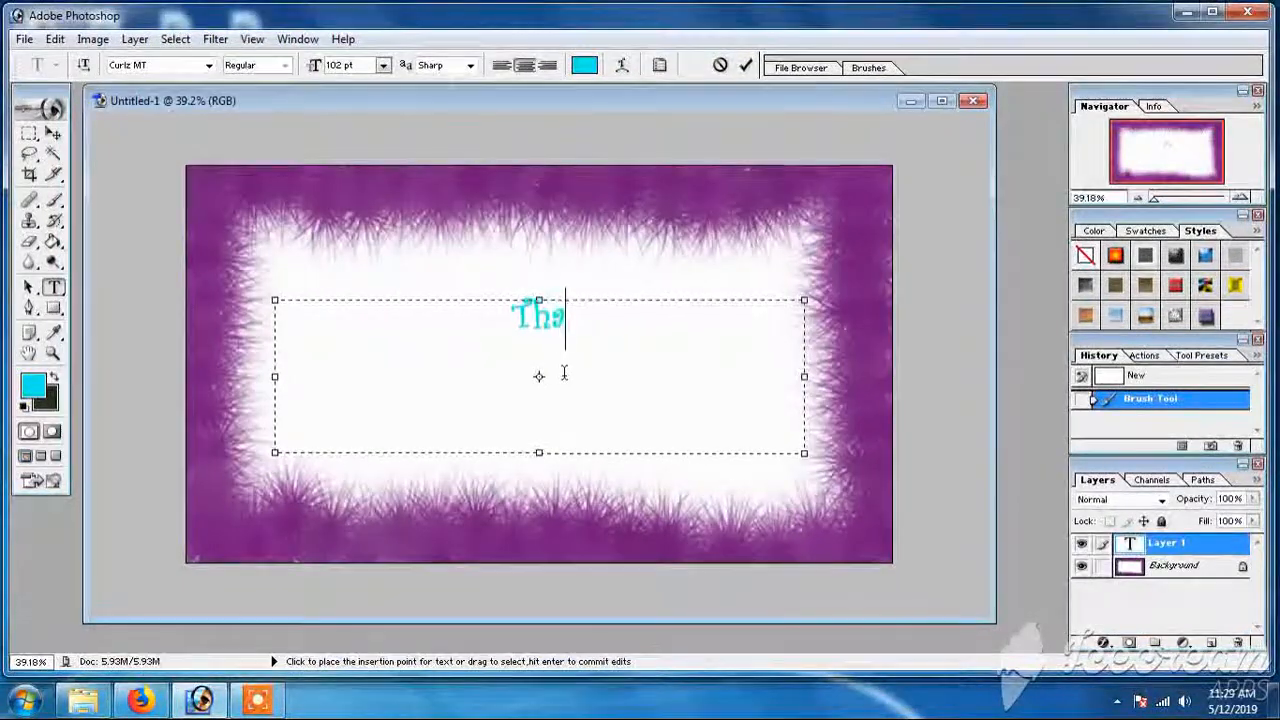
pyautogui.write('nks for watchin')
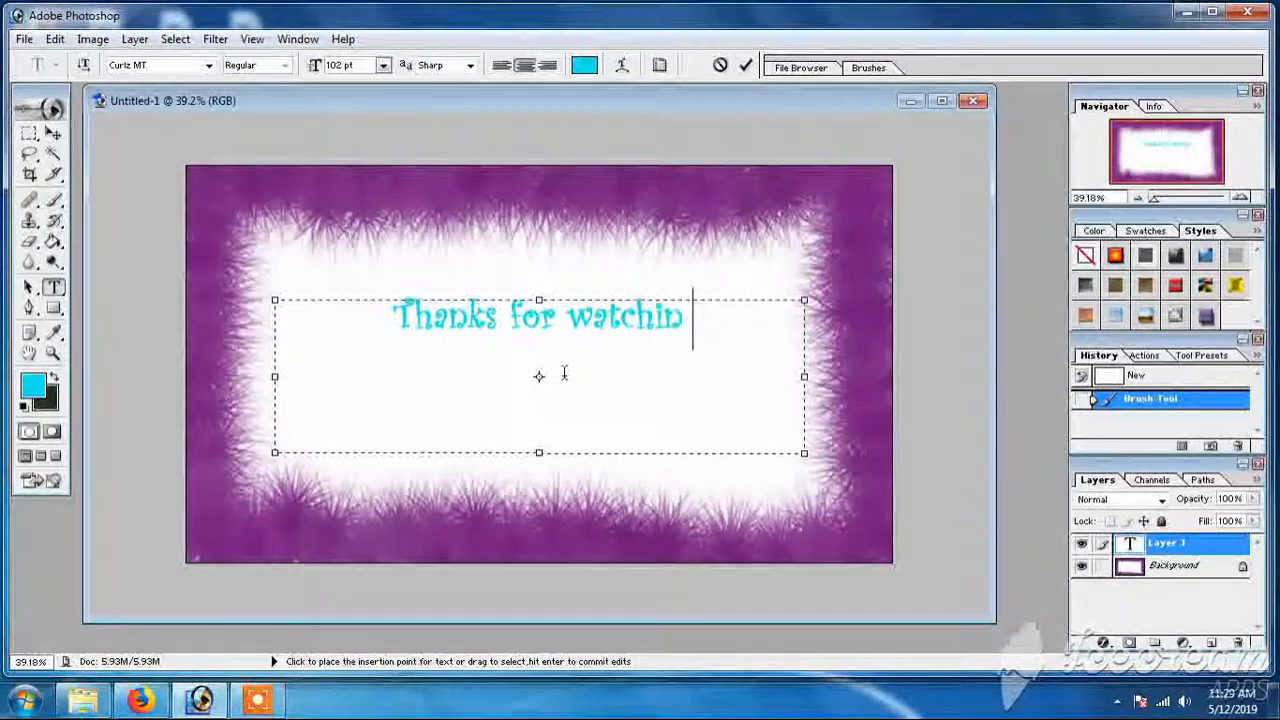
pyautogui.write('g')
pyautogui.press('Return')
pyautogui.write('like ')
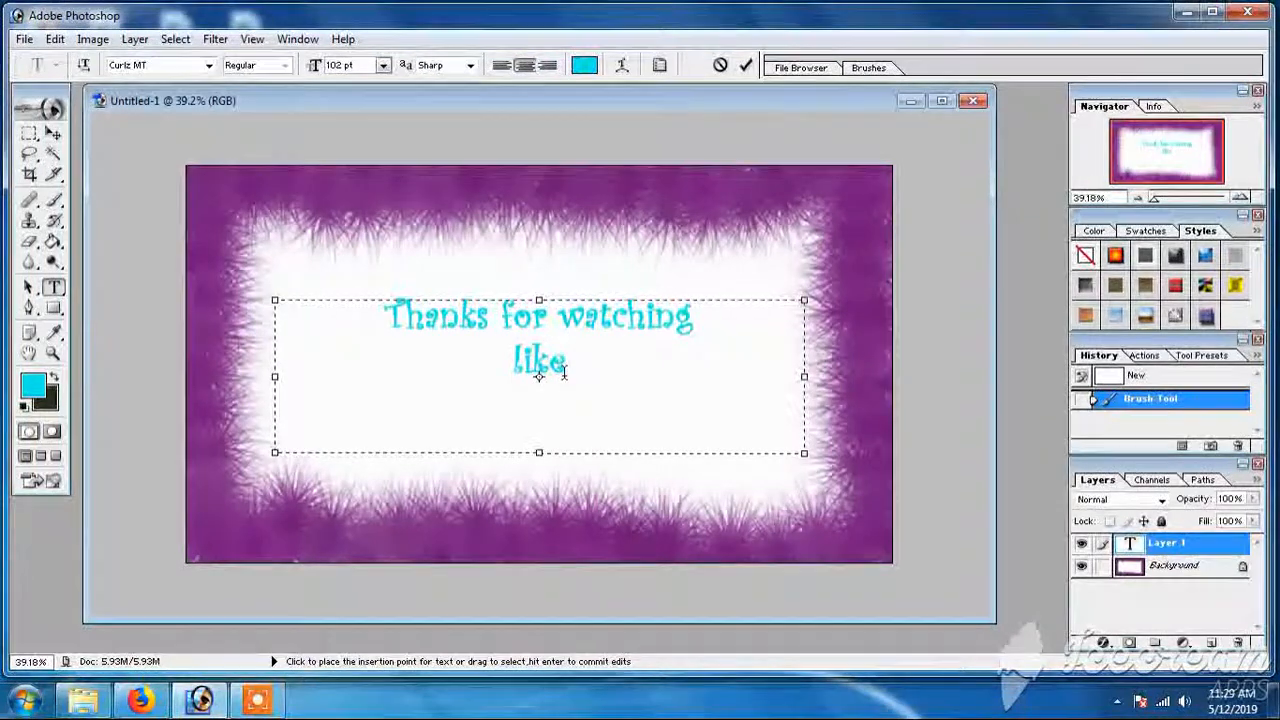
pyautogui.write('comment')
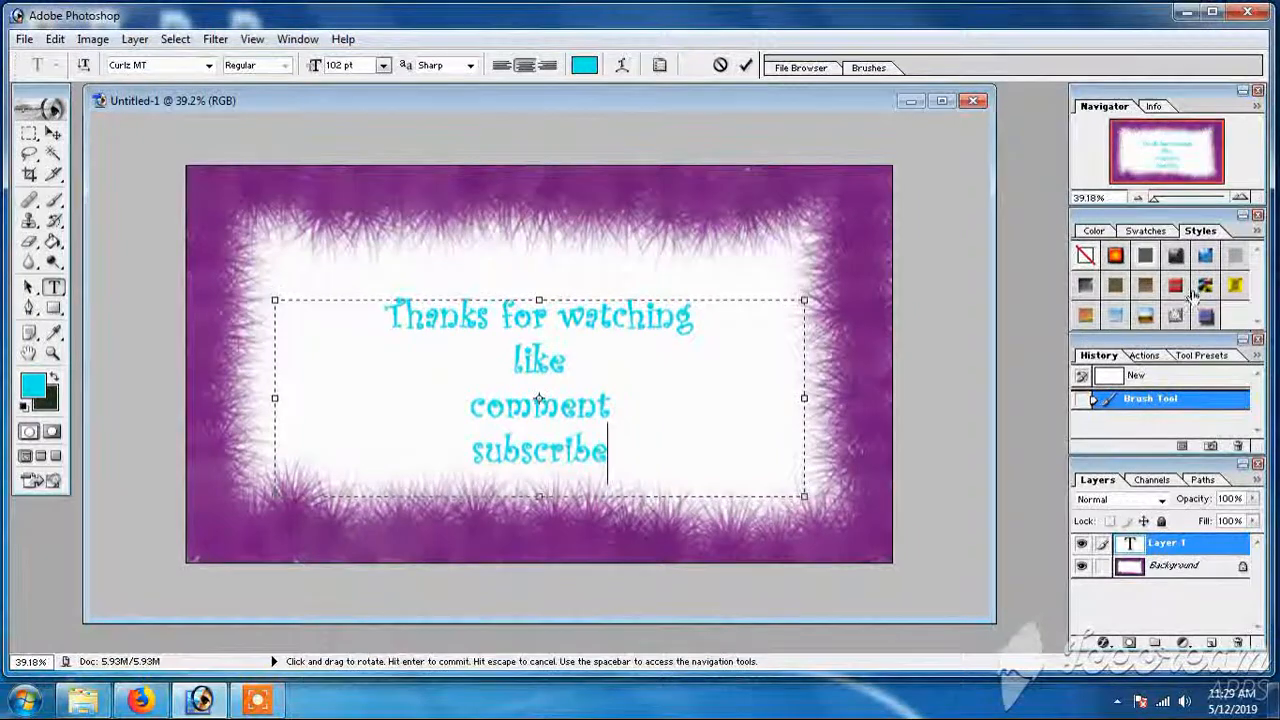
pyautogui.click(1145, 316)
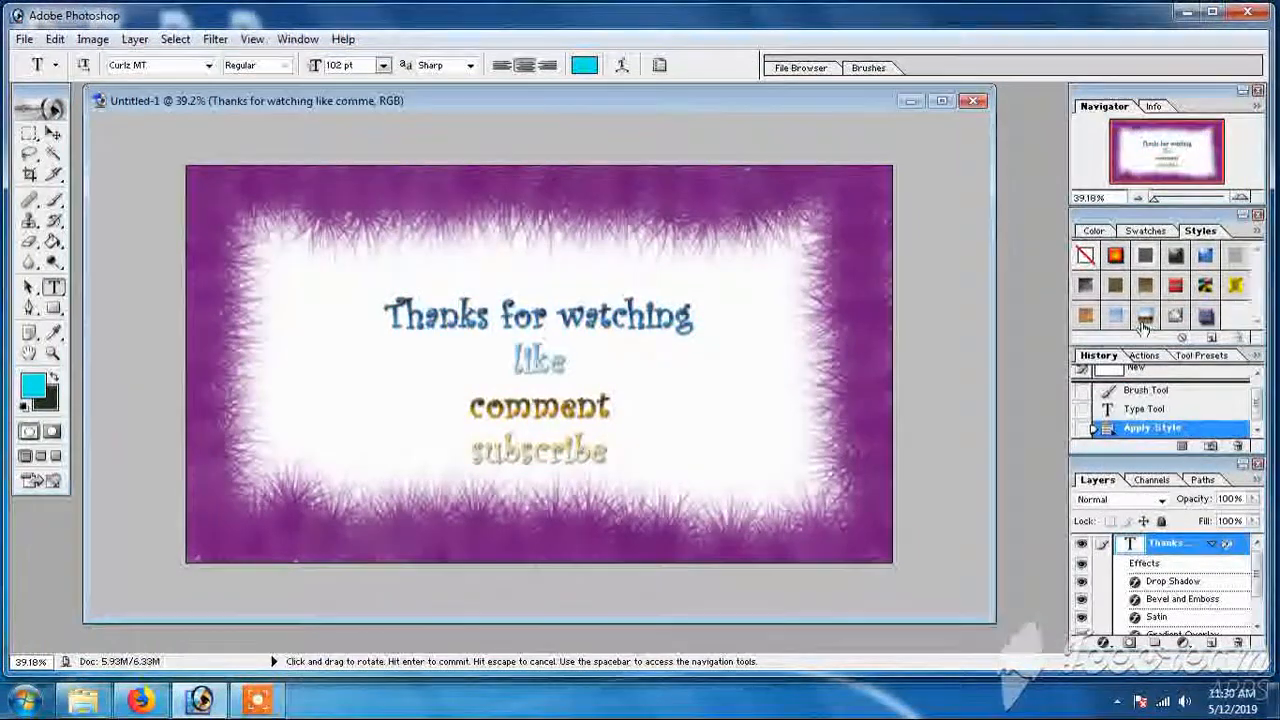